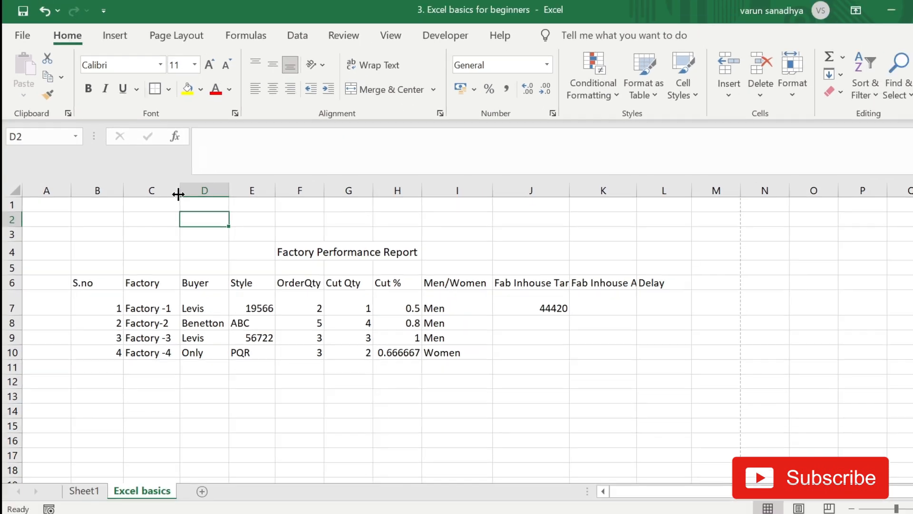
- Set the width of the Factory column (column C) to 12
left_click_drag(468, 250, 467, 251)
mouse_move(179, 194)
left_mouse_down()
mouse_move(236, 198)
mouse_move(178, 205)
mouse_move(181, 196)
mouse_move(234, 196)
mouse_move(178, 196)
left_mouse_up()
left_click(166, 189)
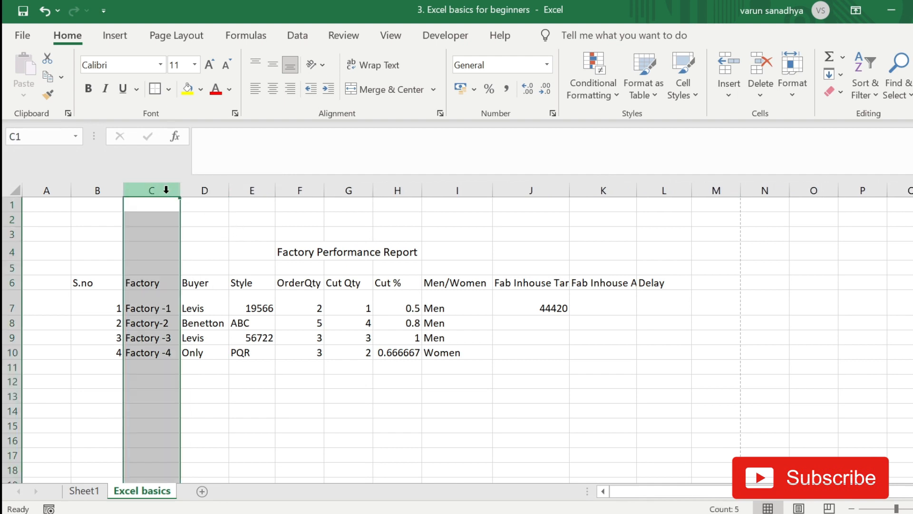
right_click(167, 193)
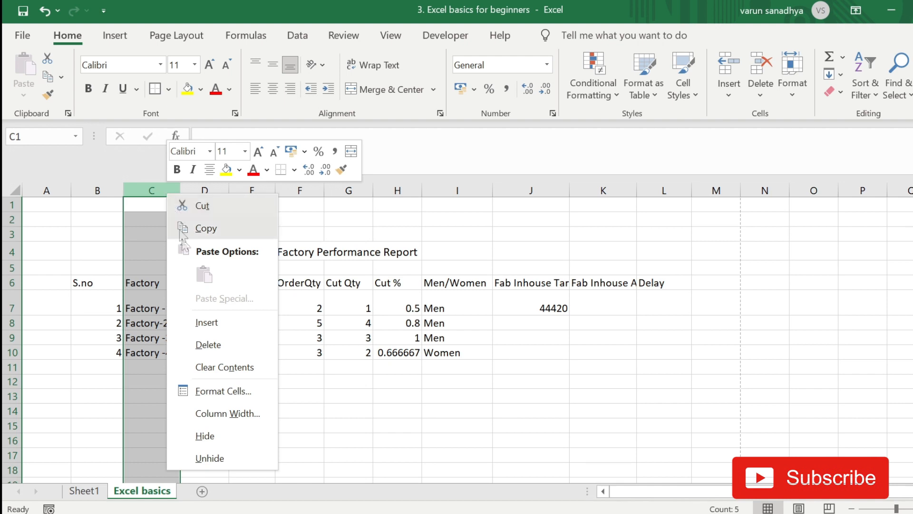
left_click(235, 414)
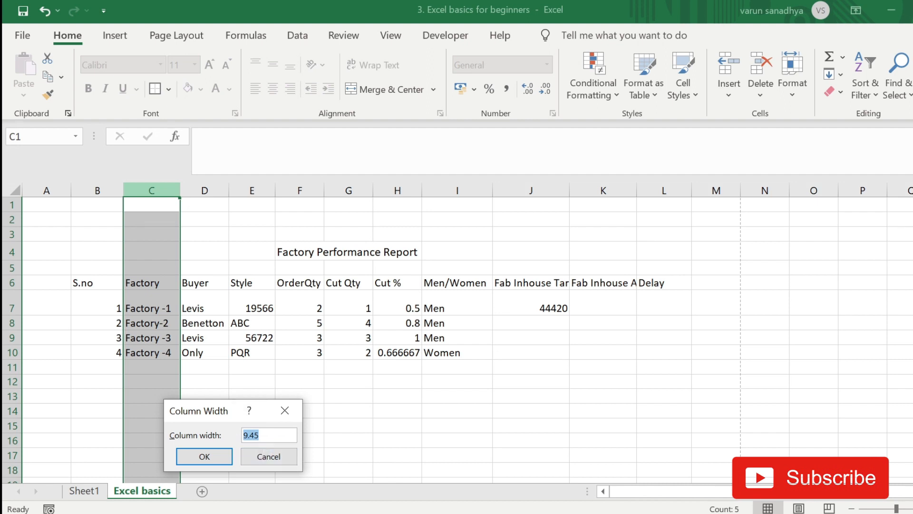
left_click(264, 436)
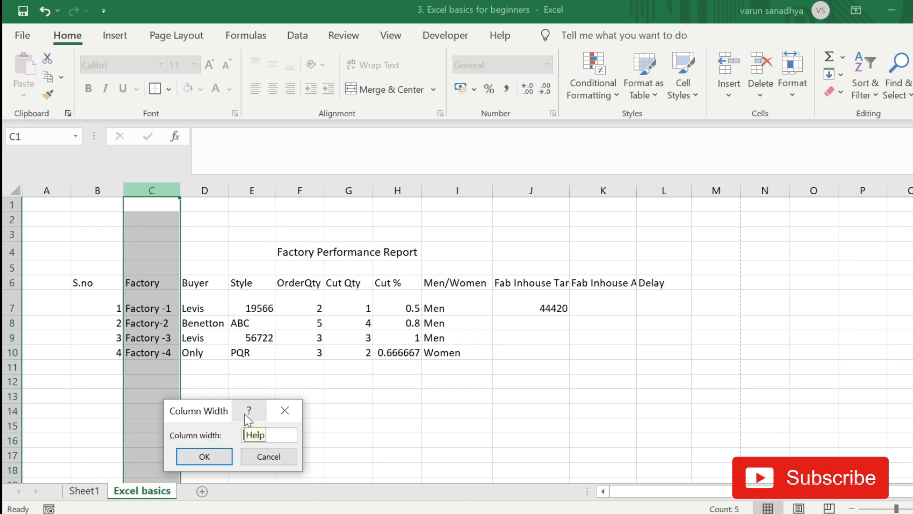
key("BackSpace")
key("BackSpace")
key("BackSpace")
key("BackSpace")
type("12")
left_click(205, 457)
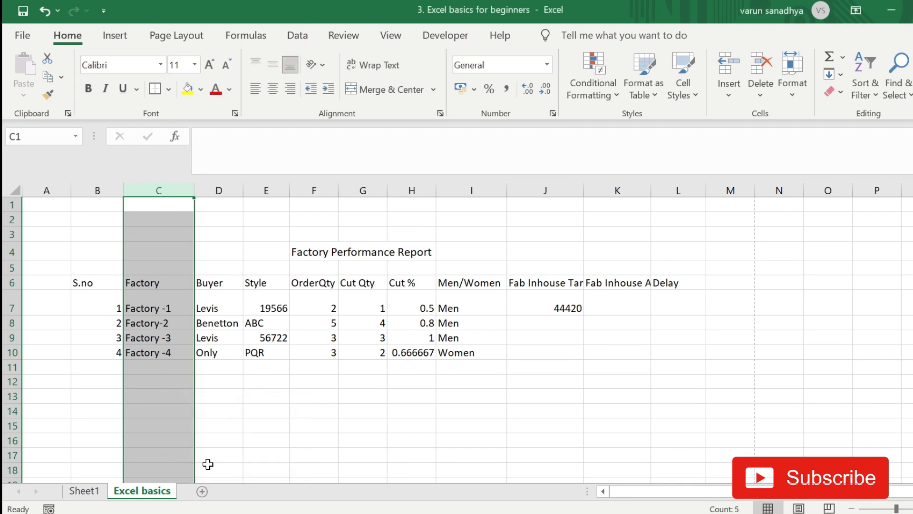
- Set the width of columns B through K to 14
left_click(205, 410)
left_click_drag(87, 189, 632, 241)
right_click(360, 193)
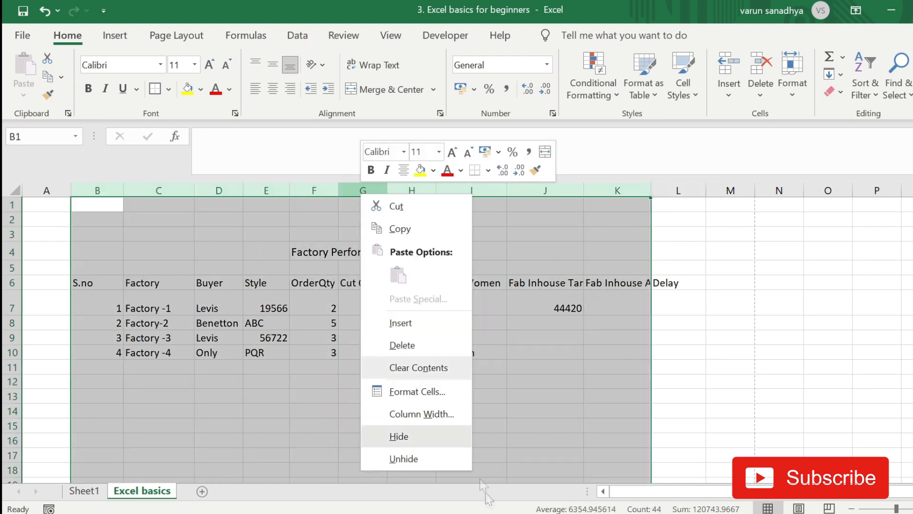
left_click(454, 418)
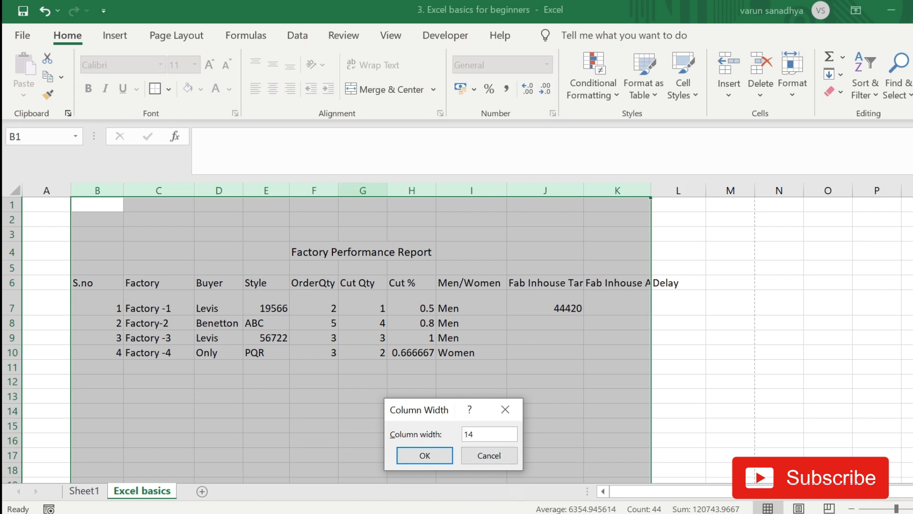
left_click(425, 455)
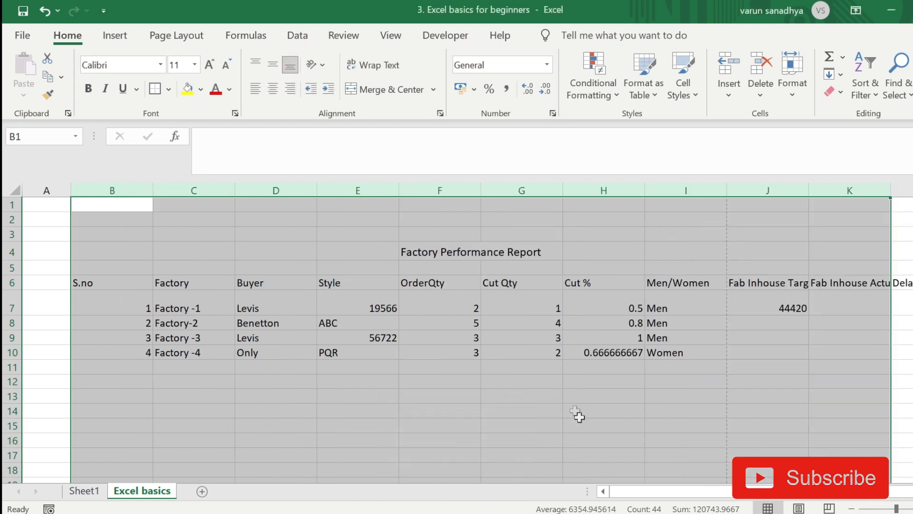
- Set the width of the selected columns B through K to 12
right_click(357, 187)
left_click(418, 406)
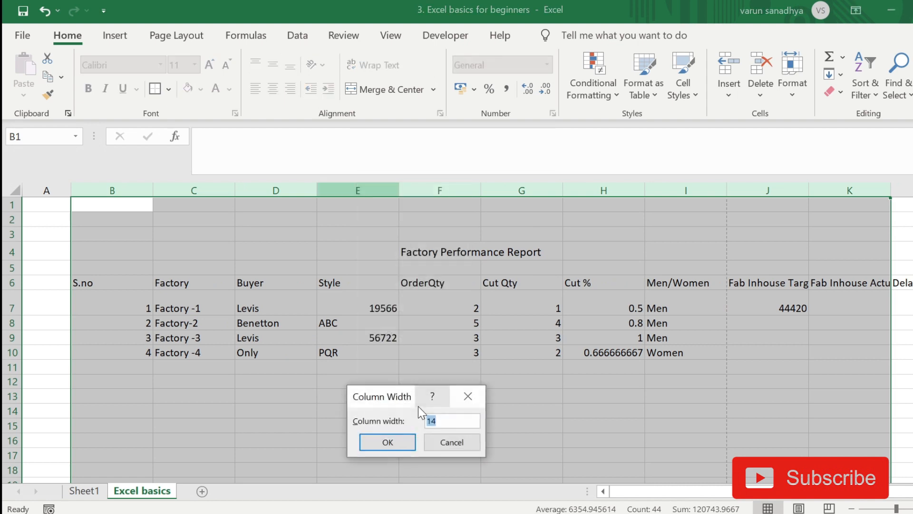
type("12")
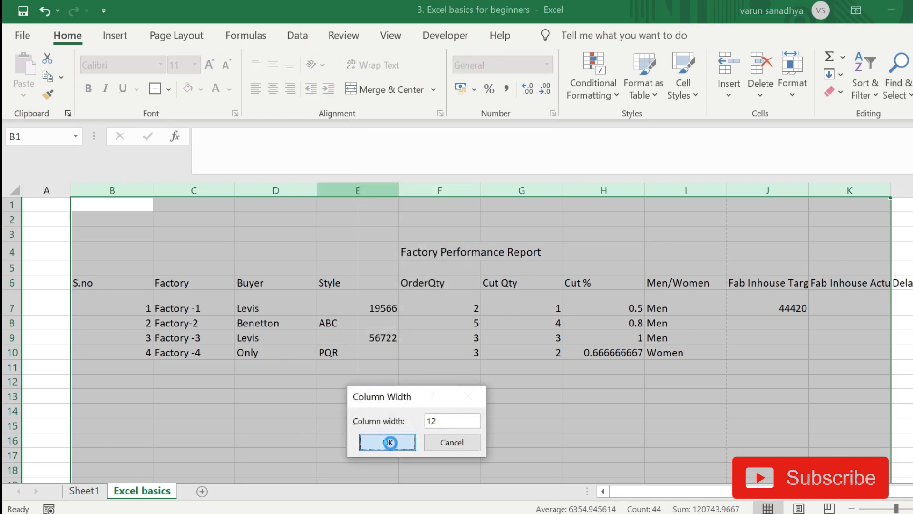
left_click(388, 442)
- Set the width of the selected columns B through K to 10 and deselect them
right_click(247, 188)
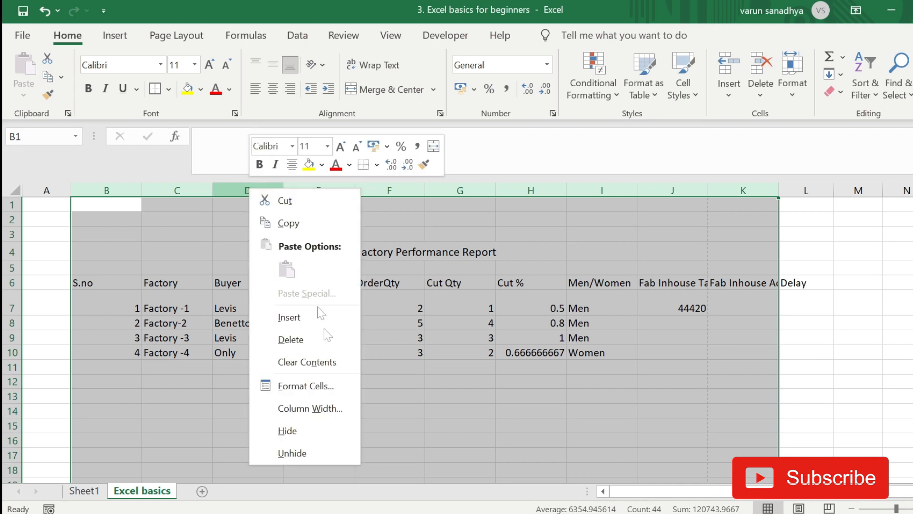
left_click(318, 407)
type("10")
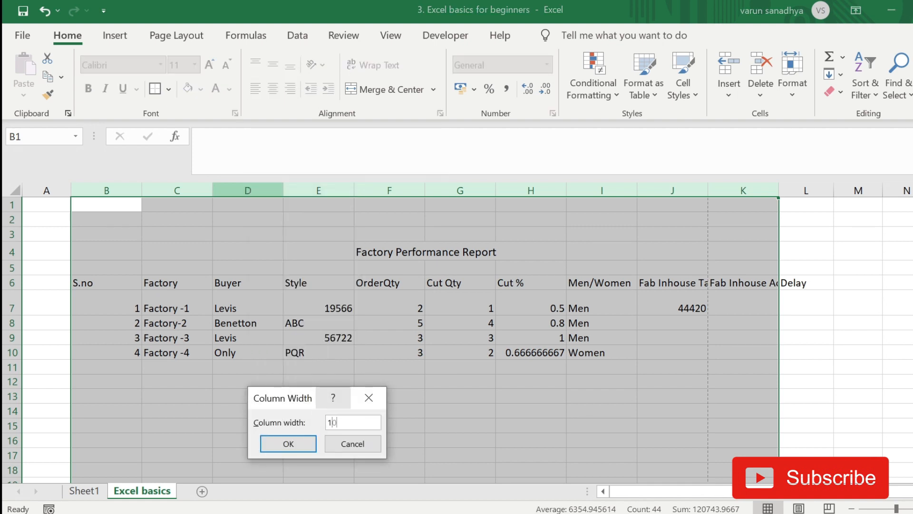
left_click(289, 444)
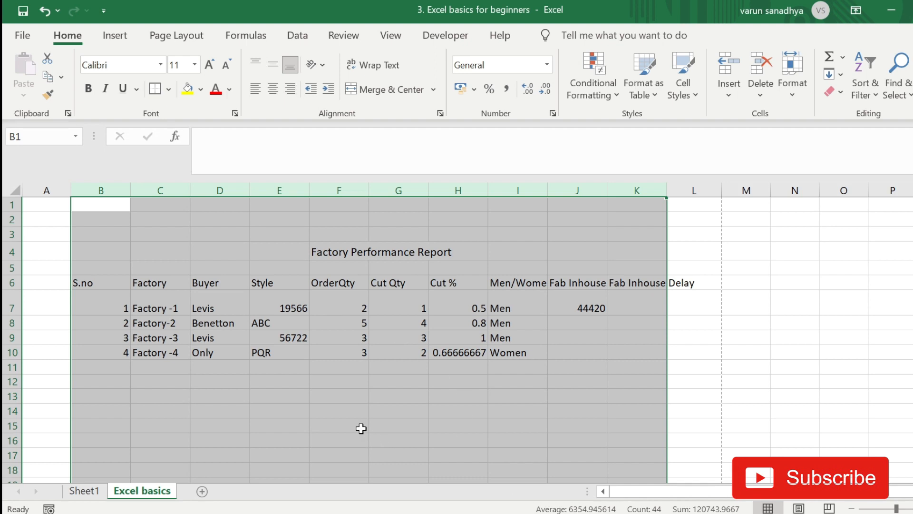
left_click(172, 312)
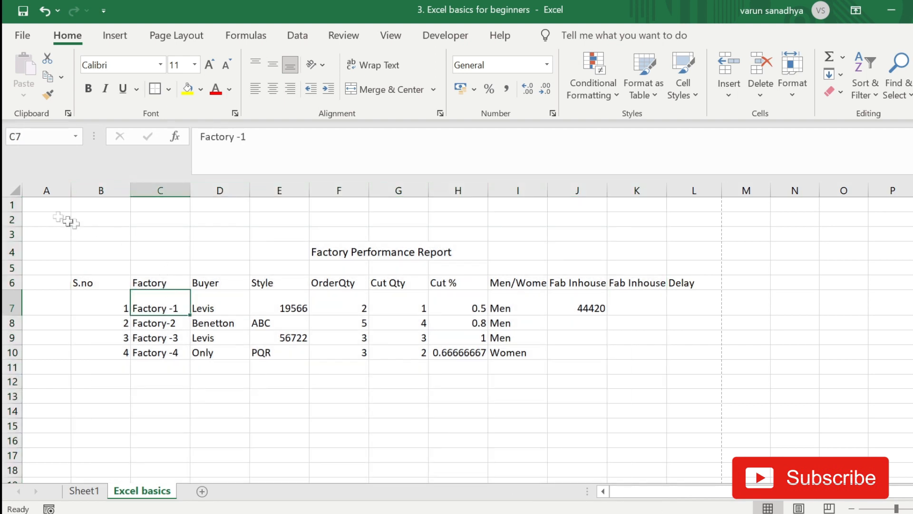
- Reduce the height of row 1 slightly
left_click(9, 205)
mouse_move(21, 212)
left_mouse_down()
mouse_move(17, 239)
mouse_move(17, 210)
left_mouse_up()
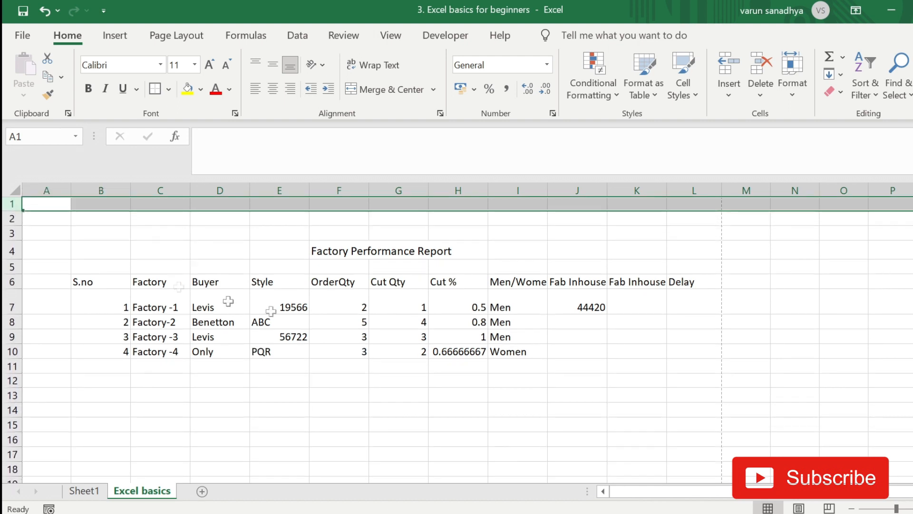
left_click(346, 282)
left_click(279, 190)
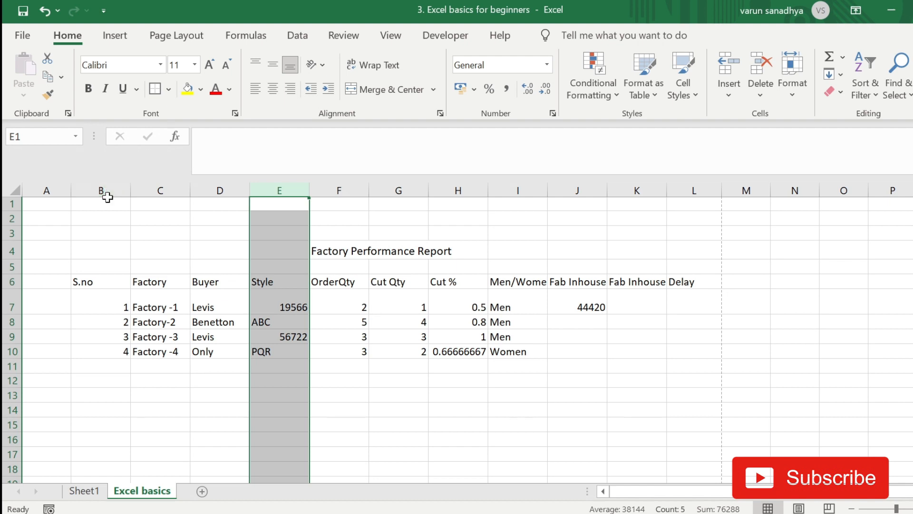
left_click(208, 302)
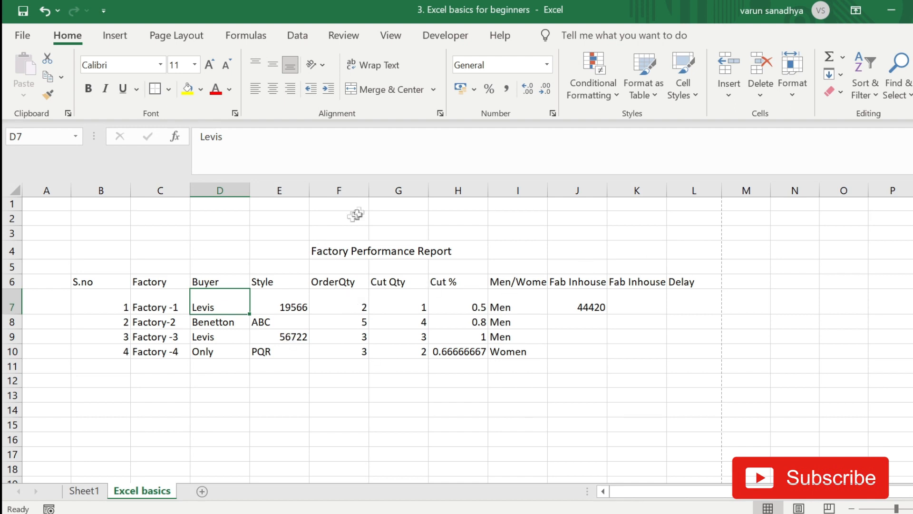
- Insert a blank column between the Cut % and Men/Women columns
left_click(523, 189)
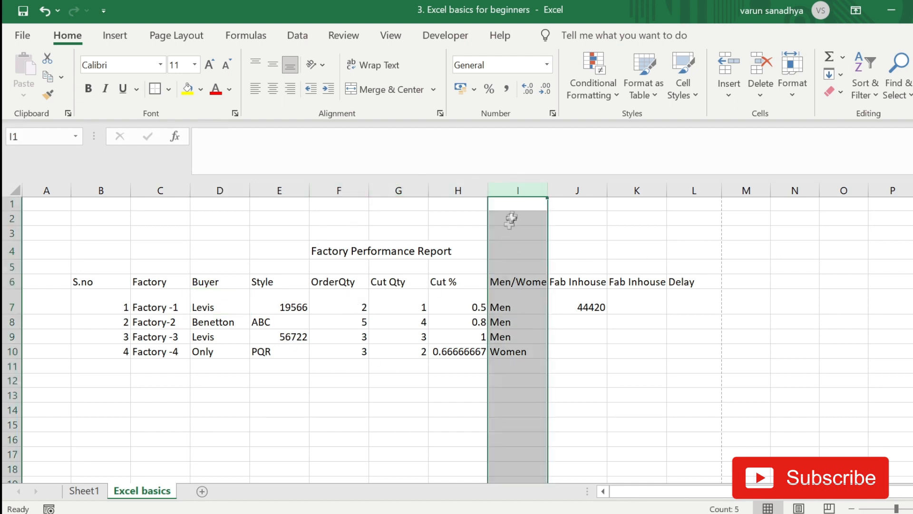
right_click(518, 193)
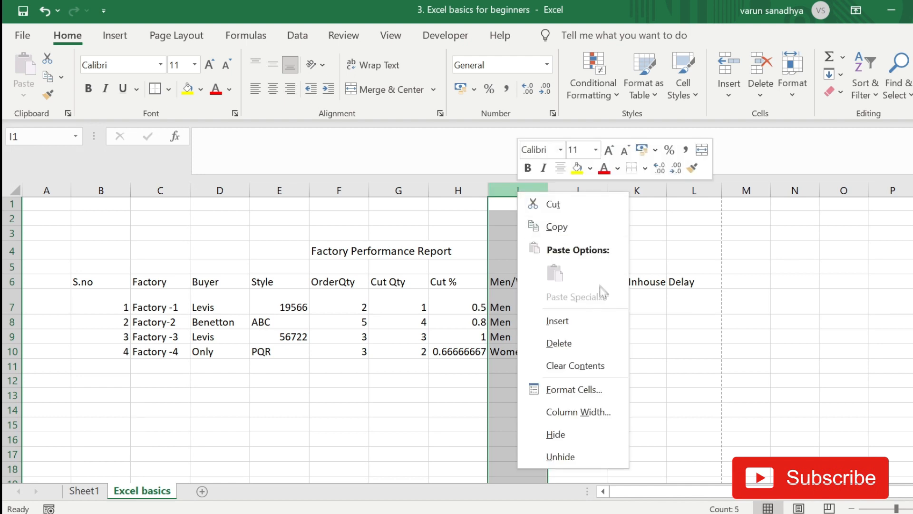
left_click(565, 328)
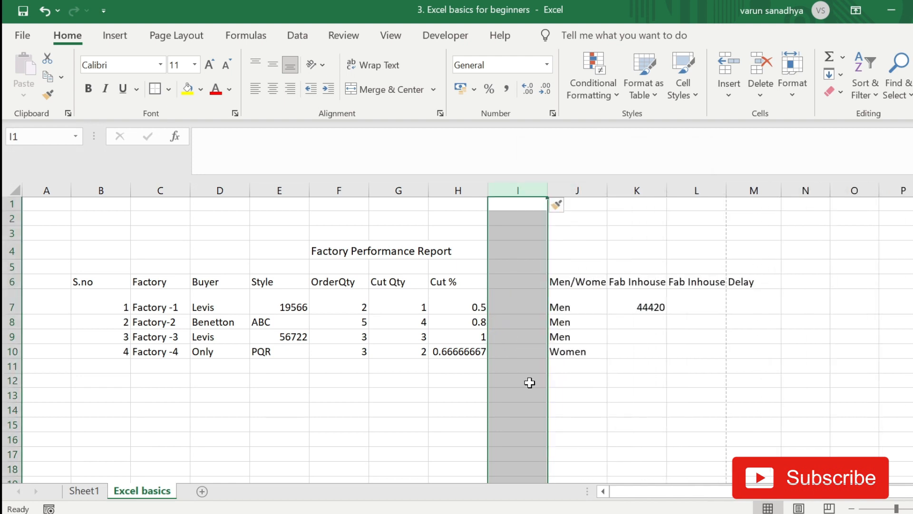
left_click(514, 285)
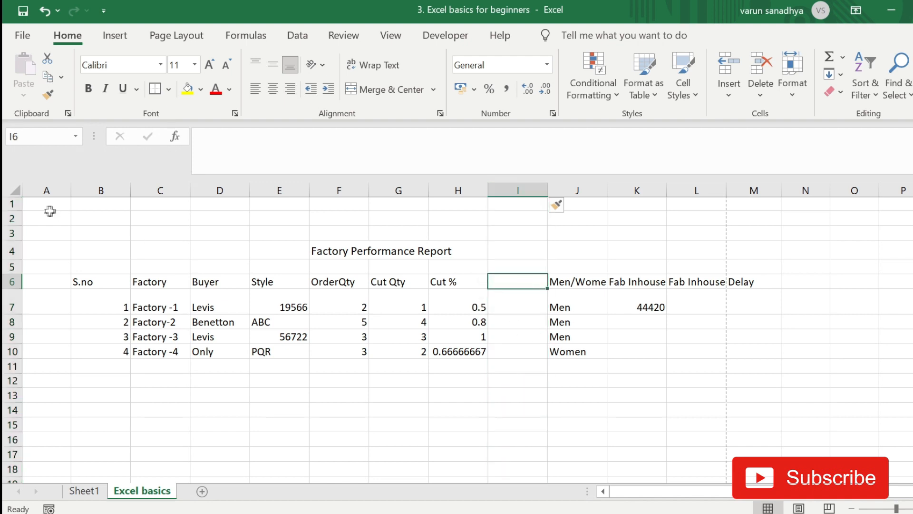
- Insert a blank row above row 2
left_click(12, 219)
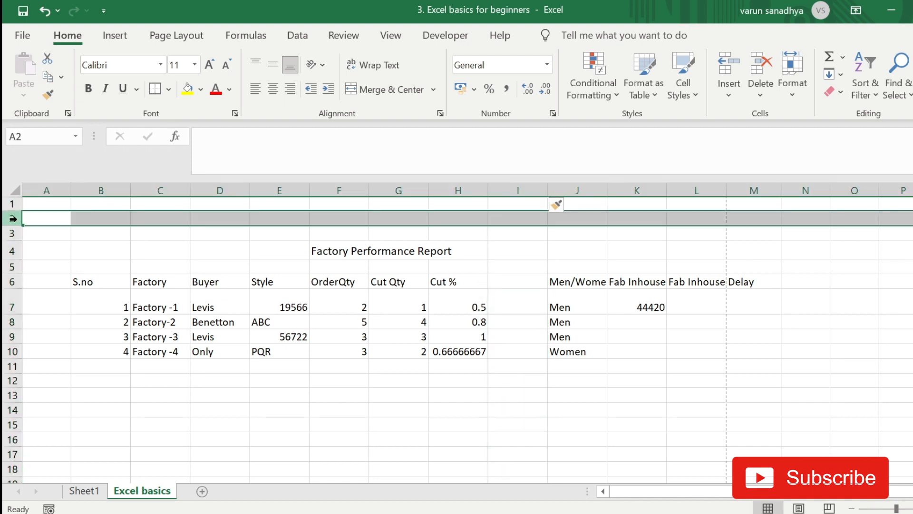
right_click(18, 218)
left_click(72, 339)
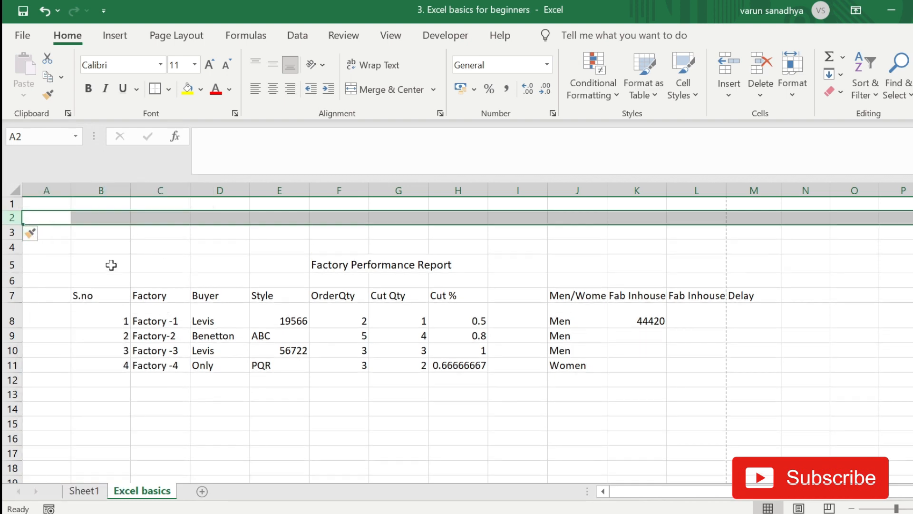
- Delete the blank column I between the Cut % and Men/Women columns
left_click(524, 186)
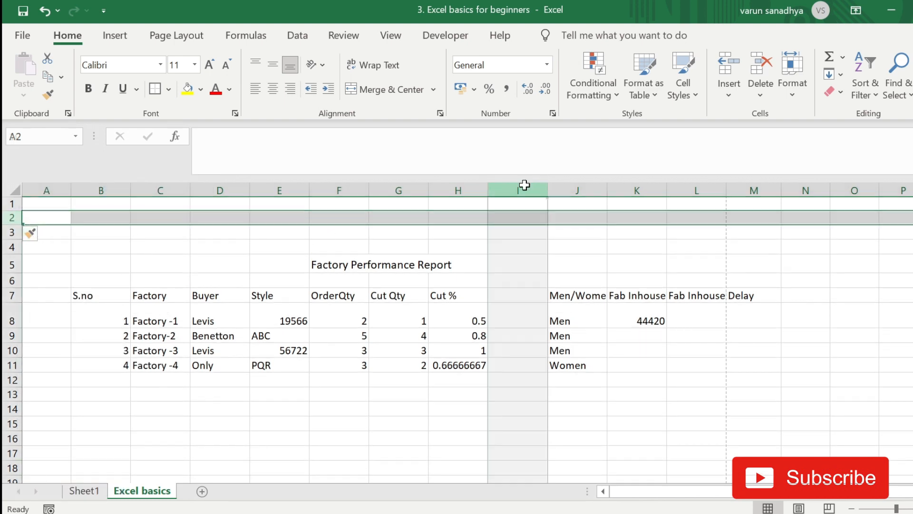
right_click(524, 186)
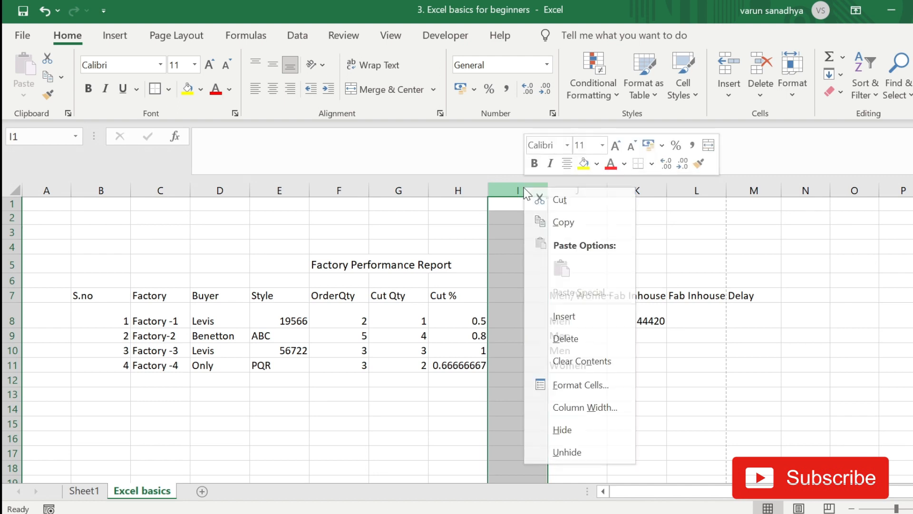
left_click(600, 343)
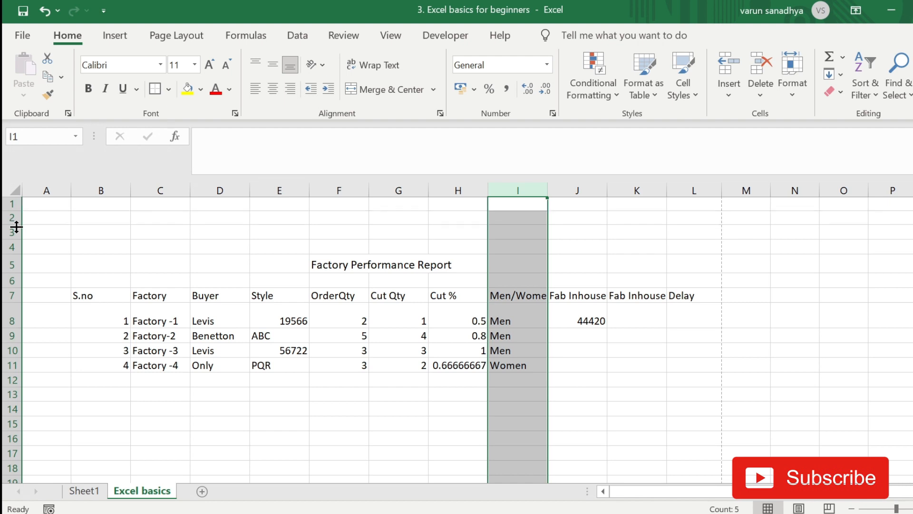
- Delete the blank rows 2 to 4 above the report title
left_click(14, 217)
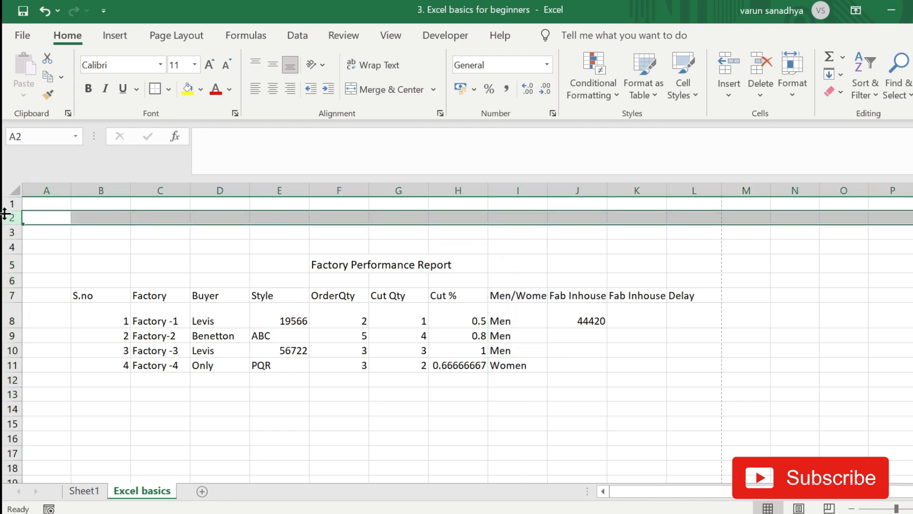
left_click_drag(4, 223, 3, 244)
right_click(4, 240)
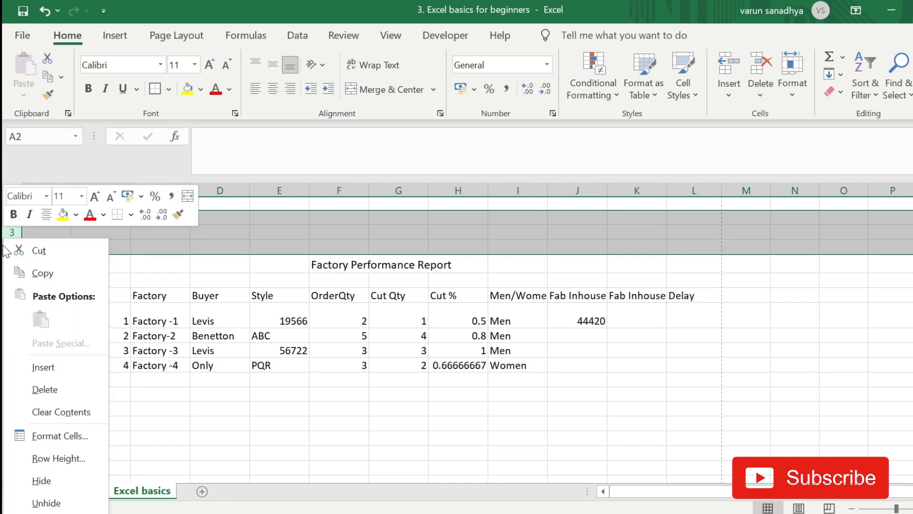
left_click(79, 399)
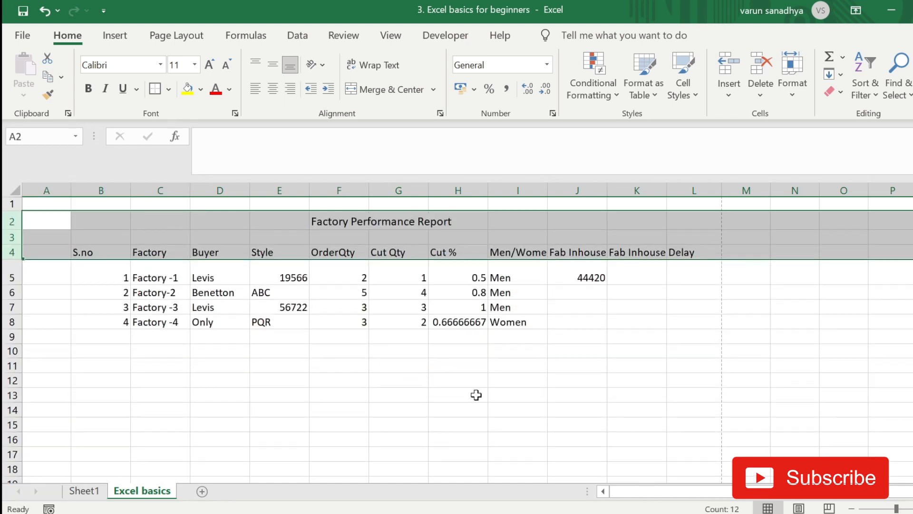
left_click(473, 395)
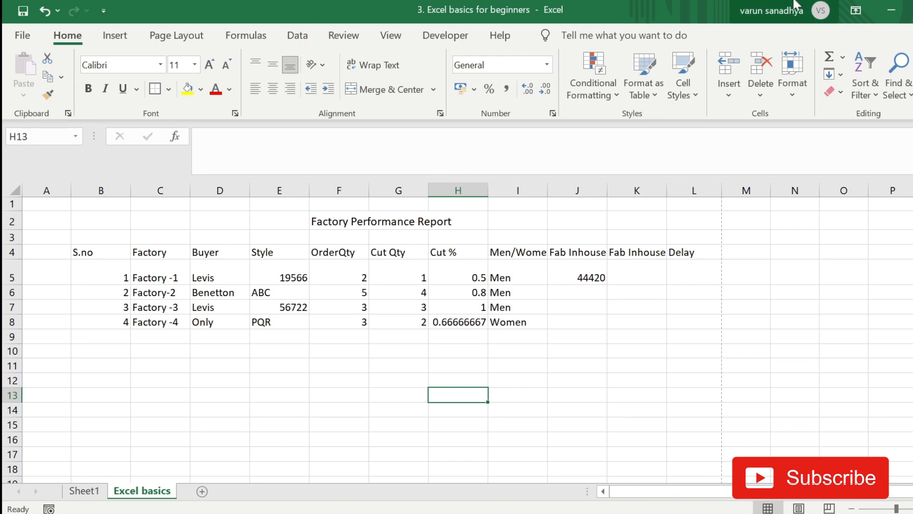
- Insert three blank columns before the Men/Women column
left_click_drag(518, 191, 627, 195)
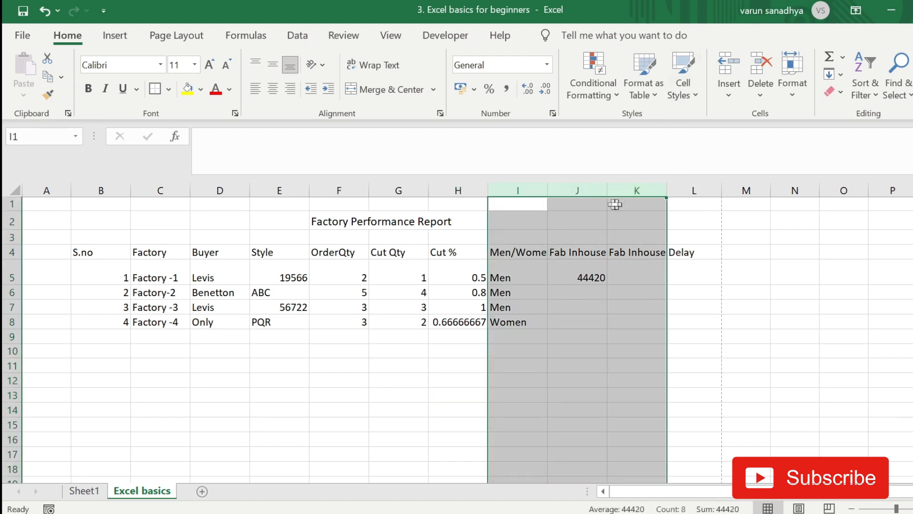
right_click(586, 189)
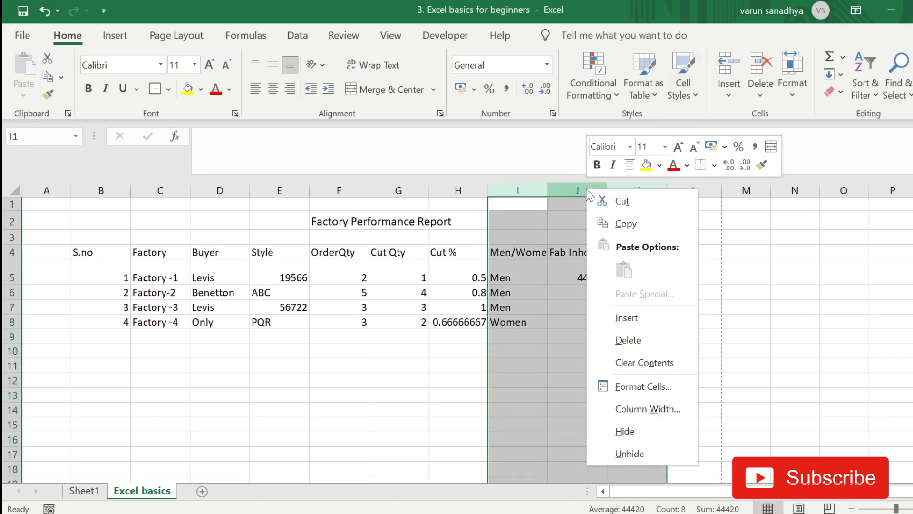
left_click(655, 318)
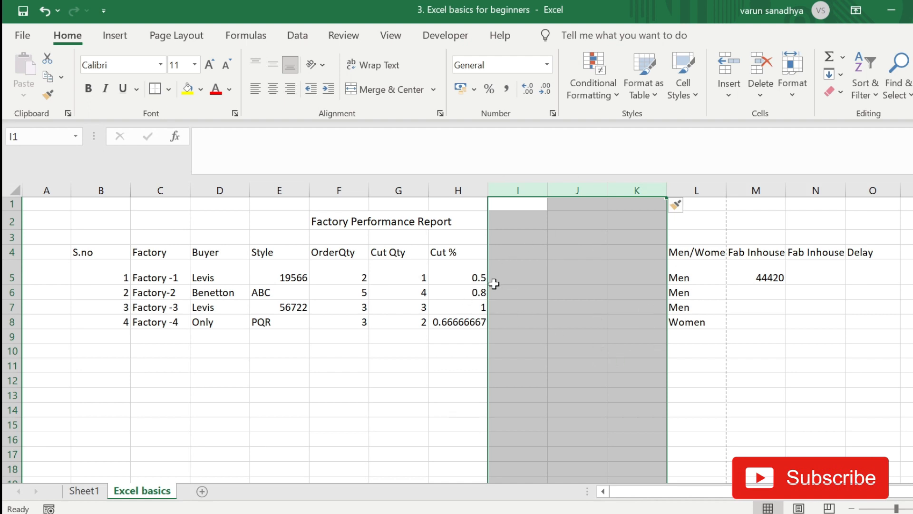
left_click(618, 322)
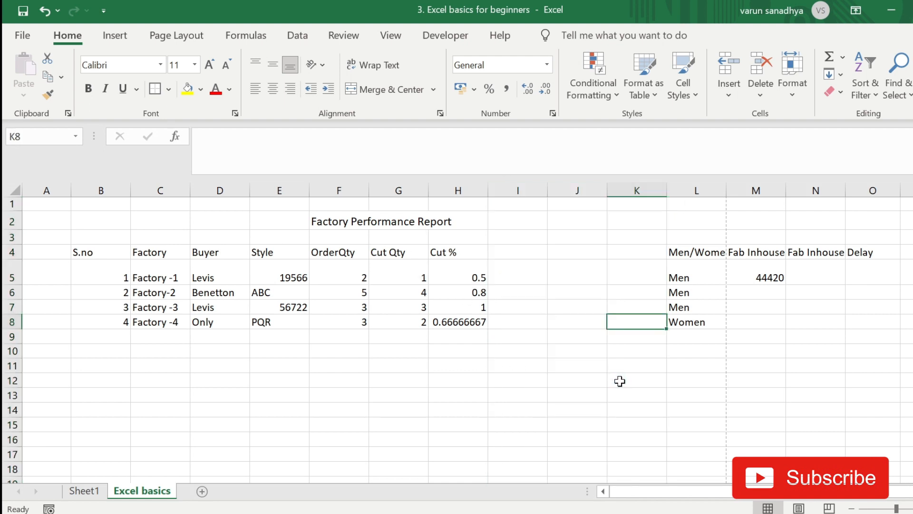
- Undo the insertion of the three blank columns
key("ctrl+z")
key("ctrl+z")
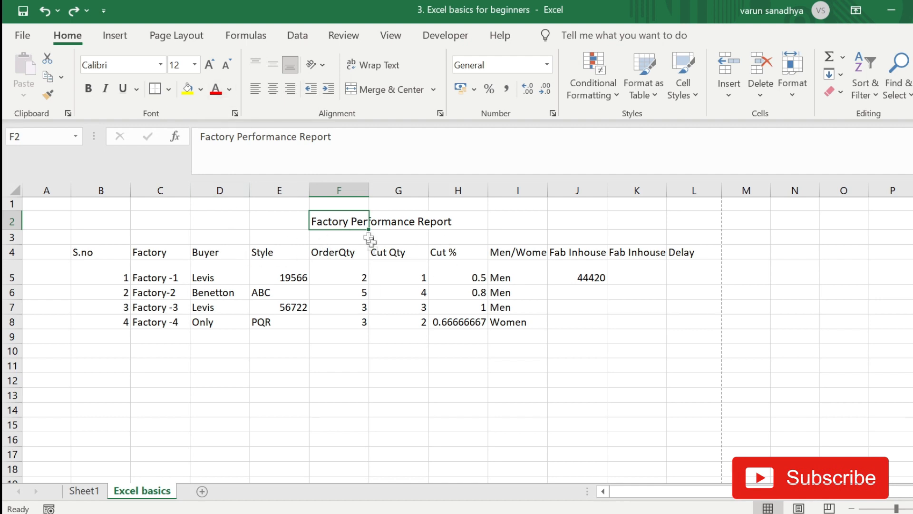
- Change the font of the Factory Performance Report title in F2 to Arial Rounded MT
left_click(339, 249)
left_click(338, 225)
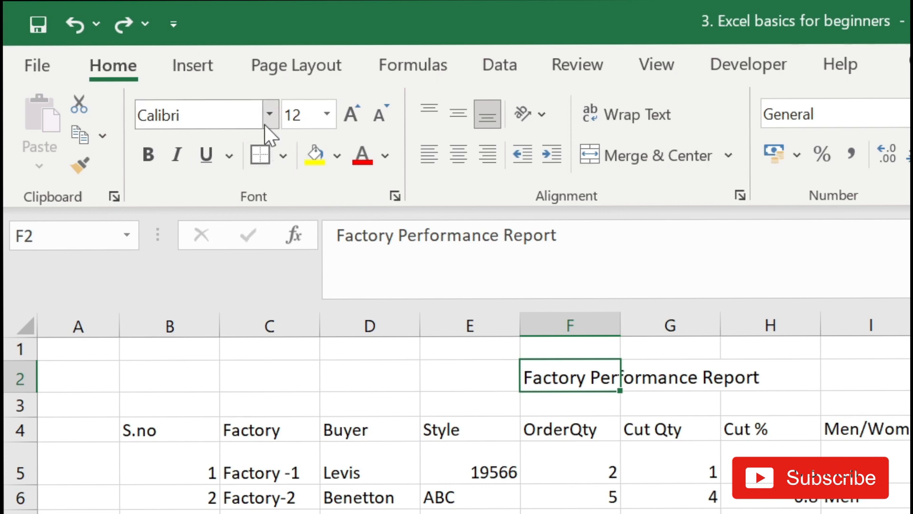
left_click(270, 115)
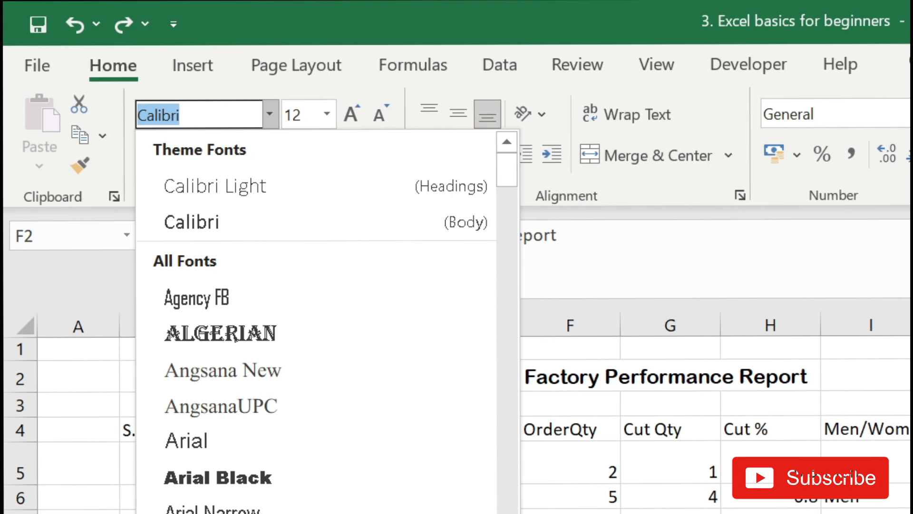
left_click(219, 513)
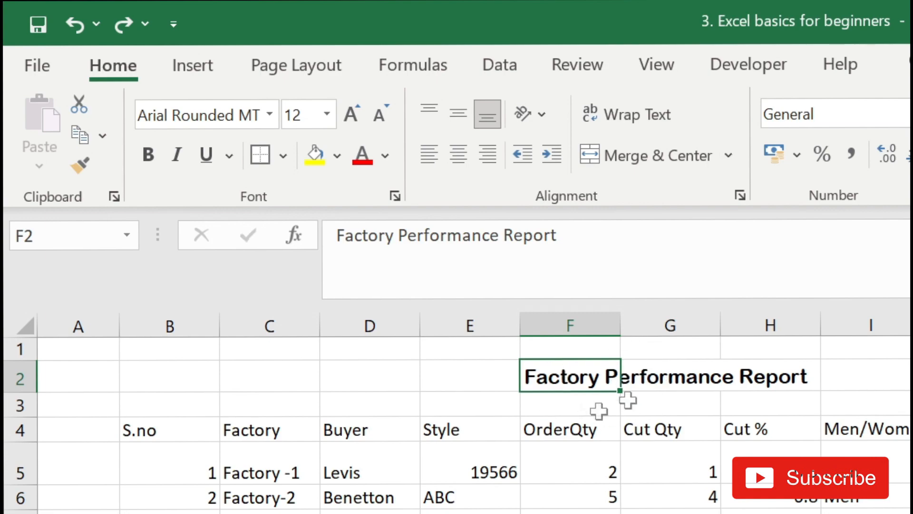
- Browse the available fonts and set the report title's font back to Calibri
left_click(270, 115)
scroll(285, 295, "down", 5)
scroll(314, 323, "down", 15)
scroll(314, 323, "up", 15)
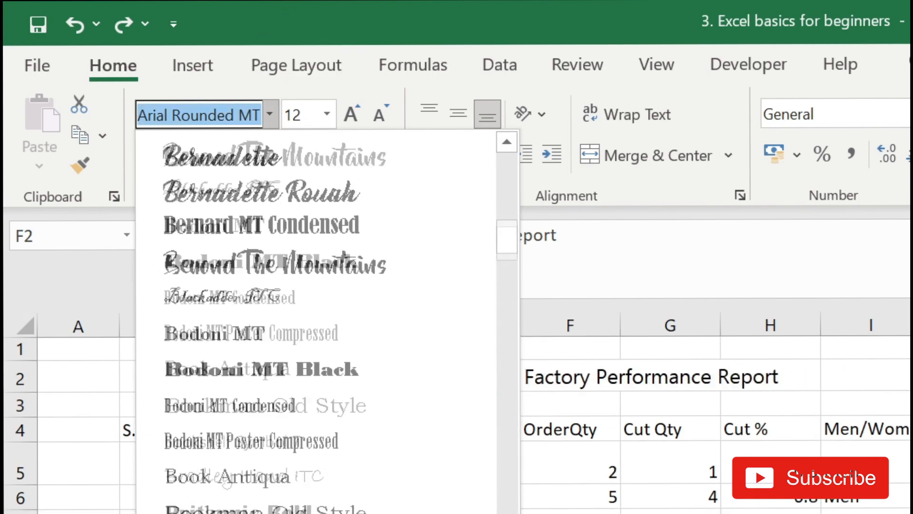
scroll(314, 324, "up", 10)
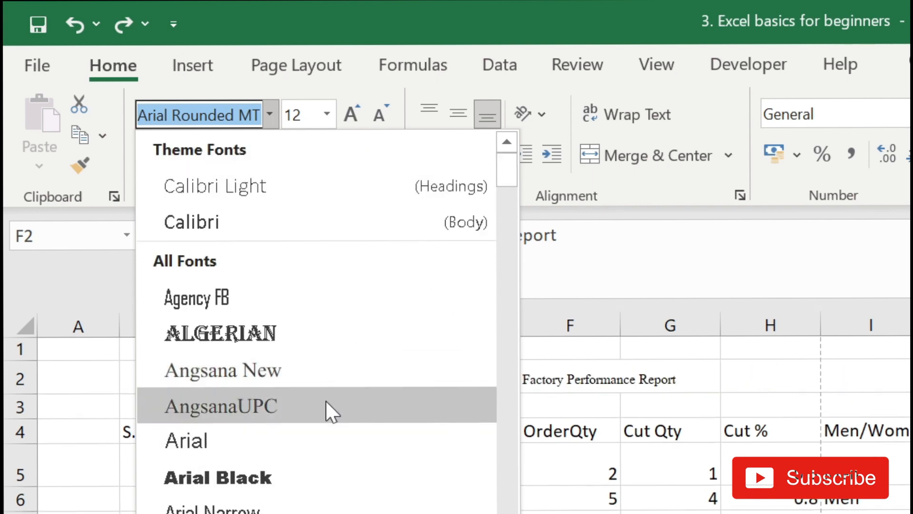
left_click(272, 223)
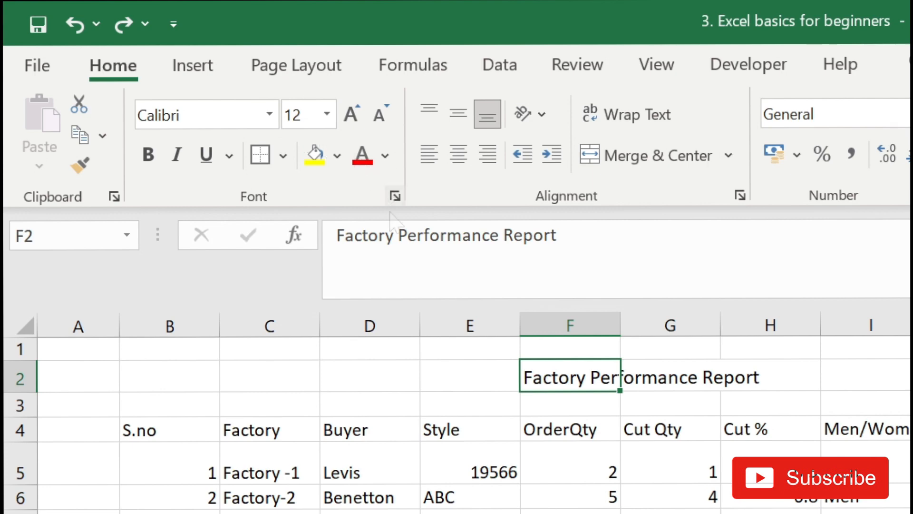
- Set the report title's font size to 16 and replace it with the custom size 15
left_click(327, 116)
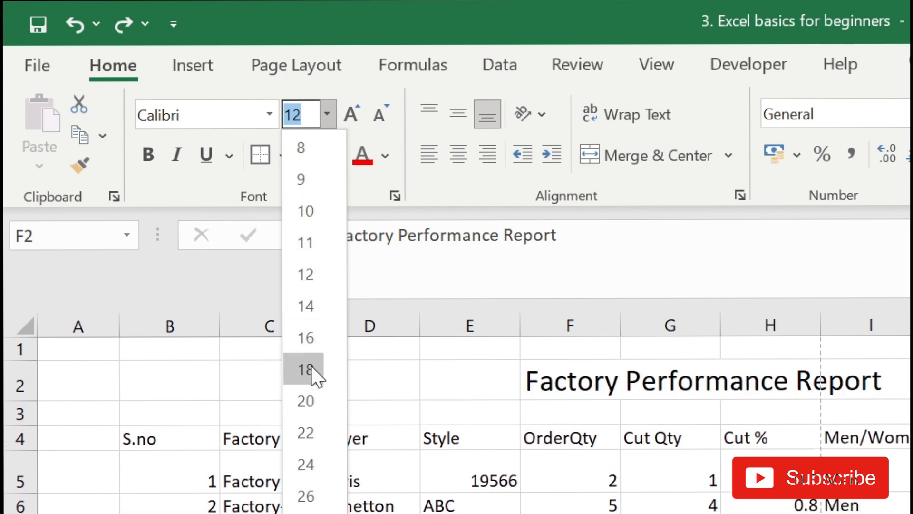
left_click(299, 338)
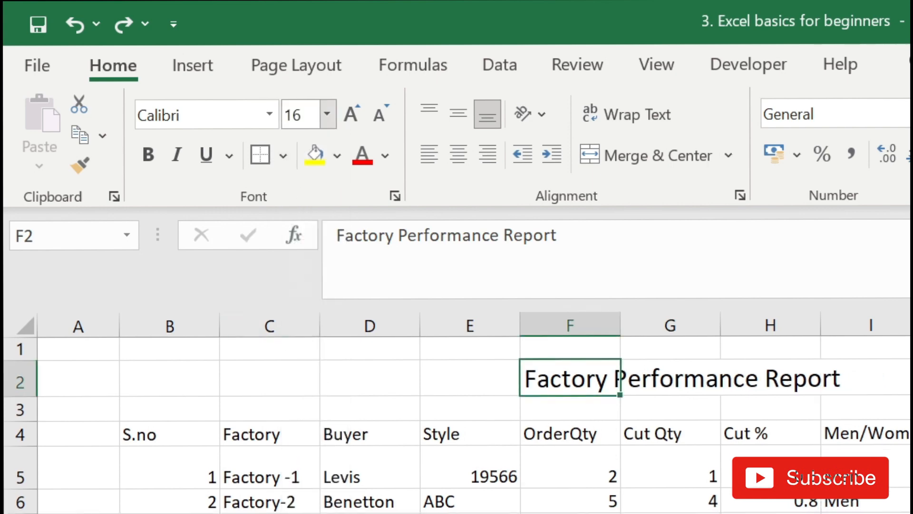
type("15")
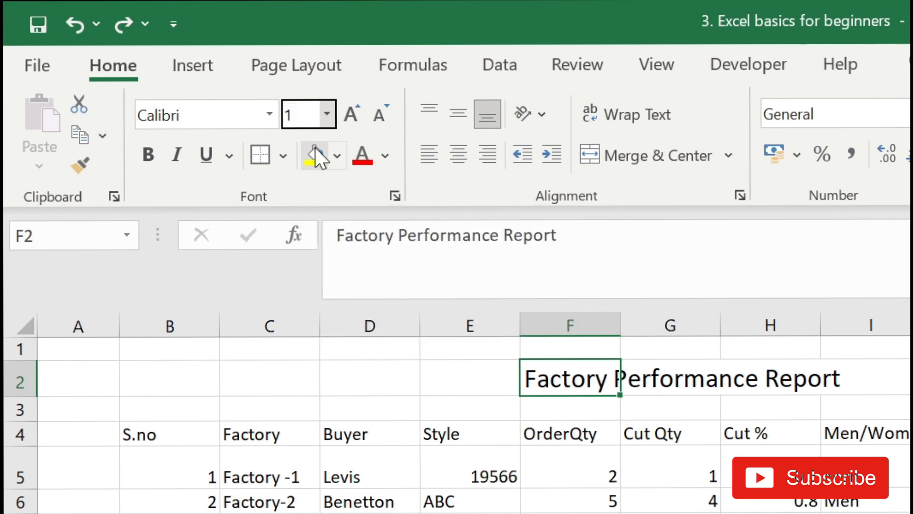
key("Return")
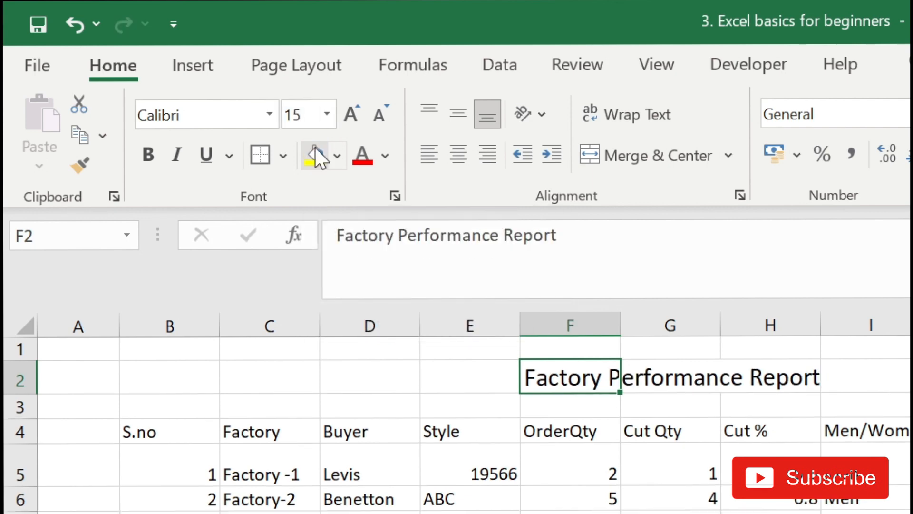
- Try a font size of 15.5 on the report title and settle on size 14
left_click(327, 114)
left_click(308, 120)
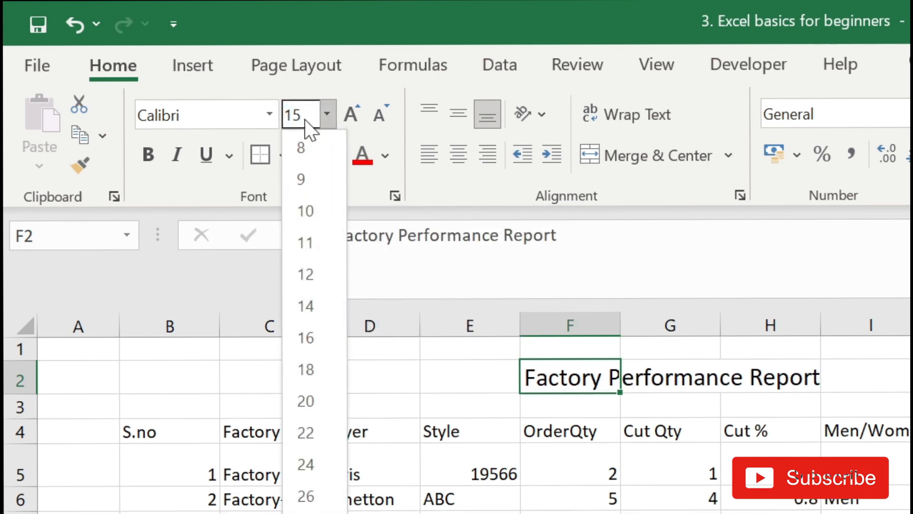
type(".5")
key("Return")
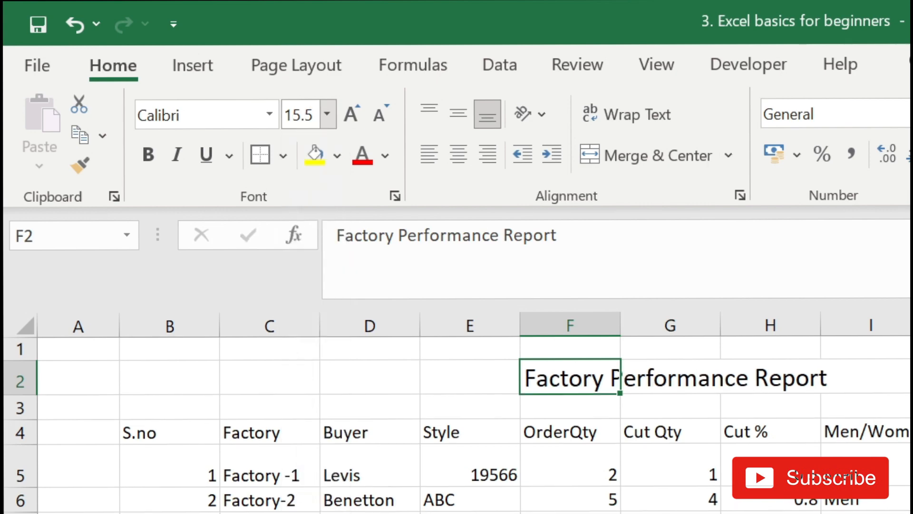
left_click(328, 120)
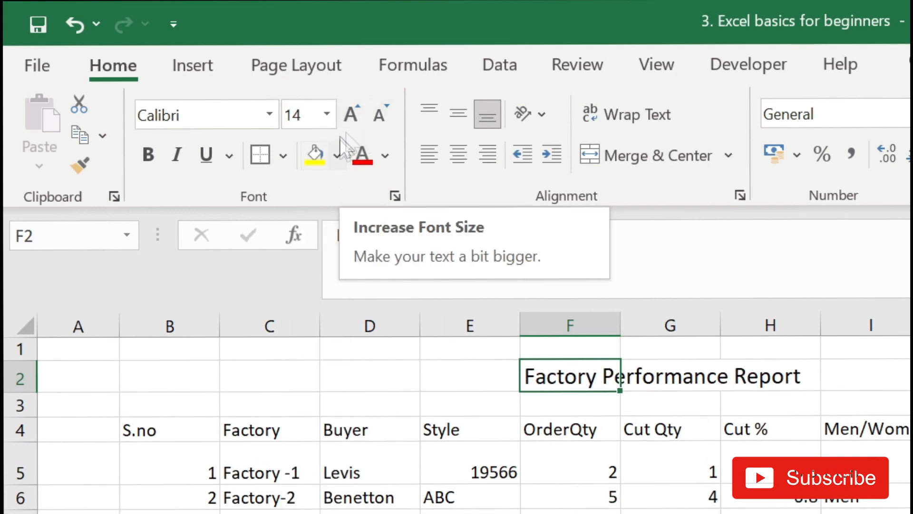
- Enlarge the title text stepwise to size 18 and shrink it stepwise back to 14
left_click(355, 115)
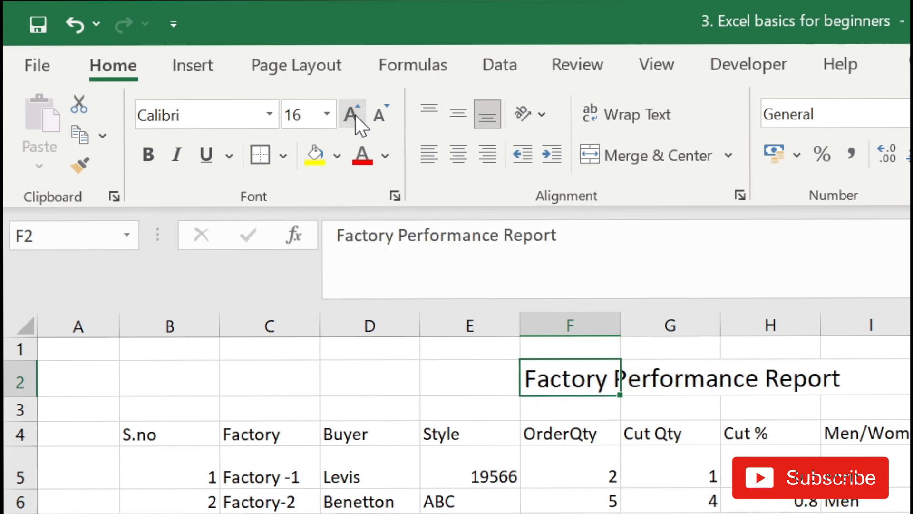
left_click(356, 115)
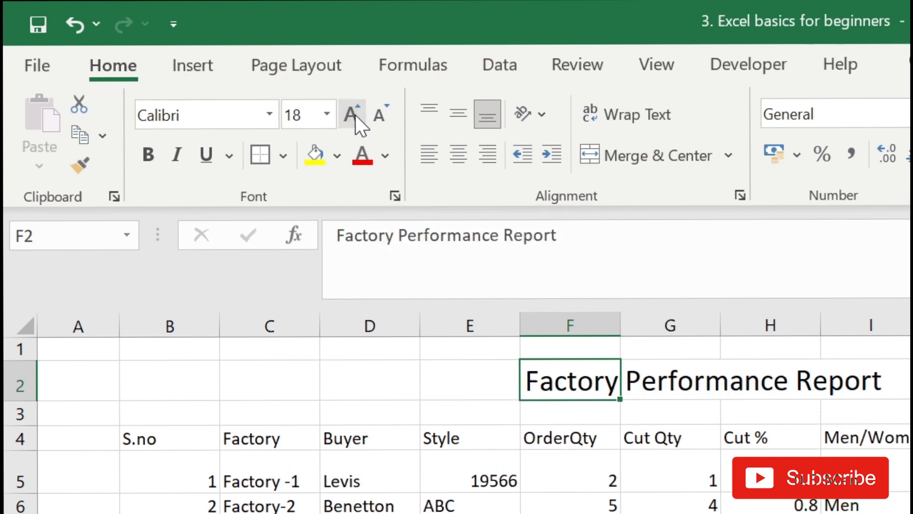
left_click(383, 119)
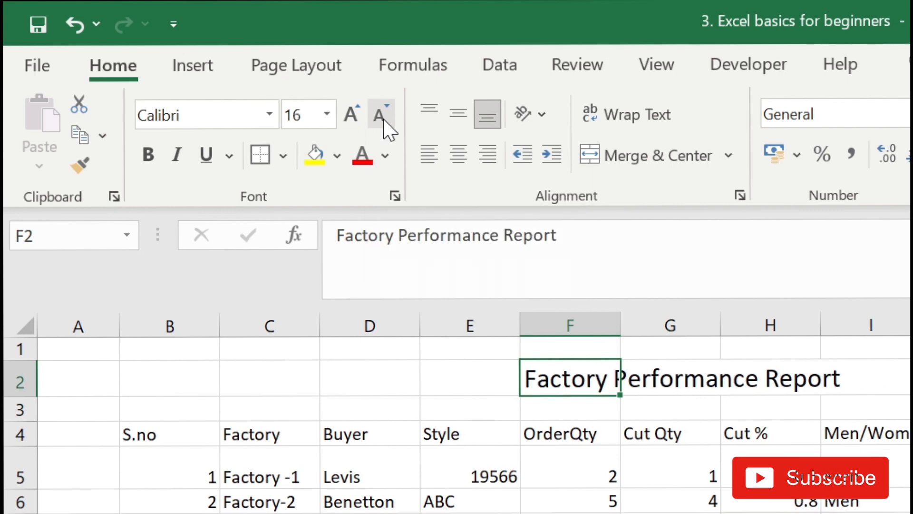
left_click(383, 119)
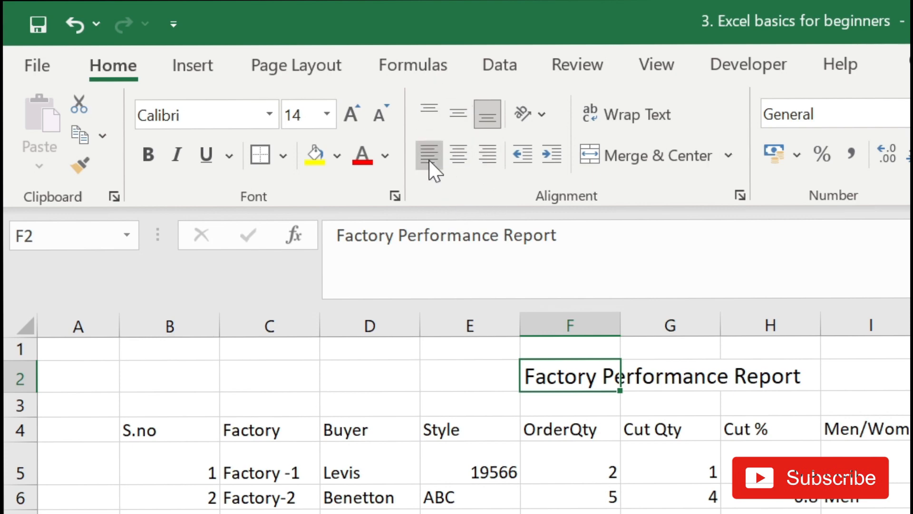
- Try centre and right horizontal alignment on the report title in F2
left_click(458, 161)
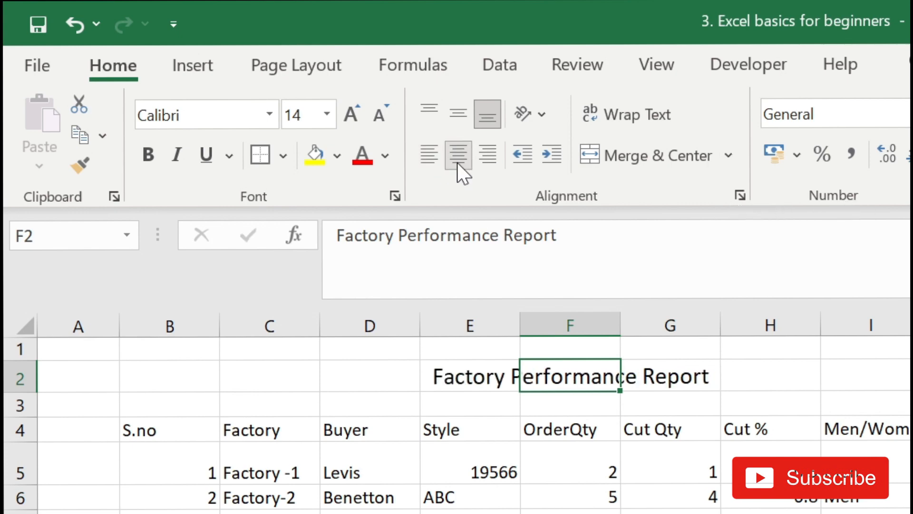
left_click(479, 158)
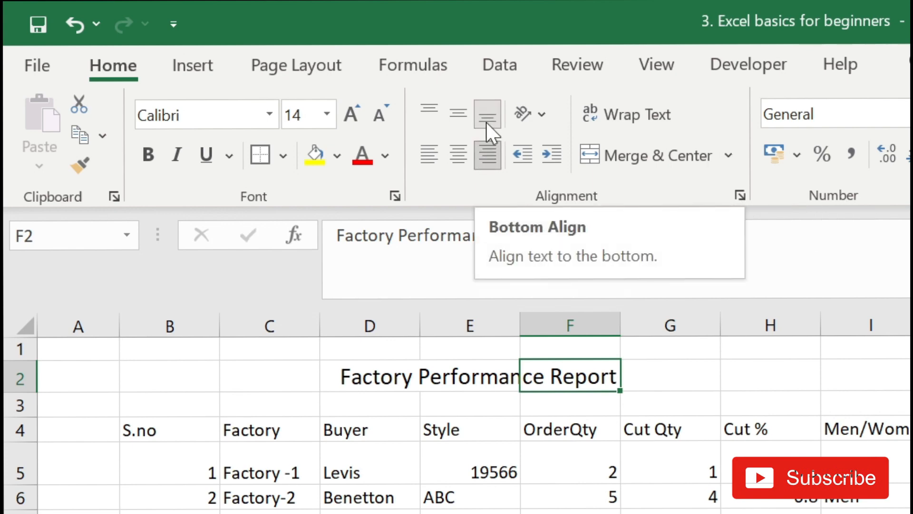
- Make row 2 taller and try top, middle and bottom vertical alignment on the title
left_click(430, 108)
left_click_drag(22, 393, 10, 441)
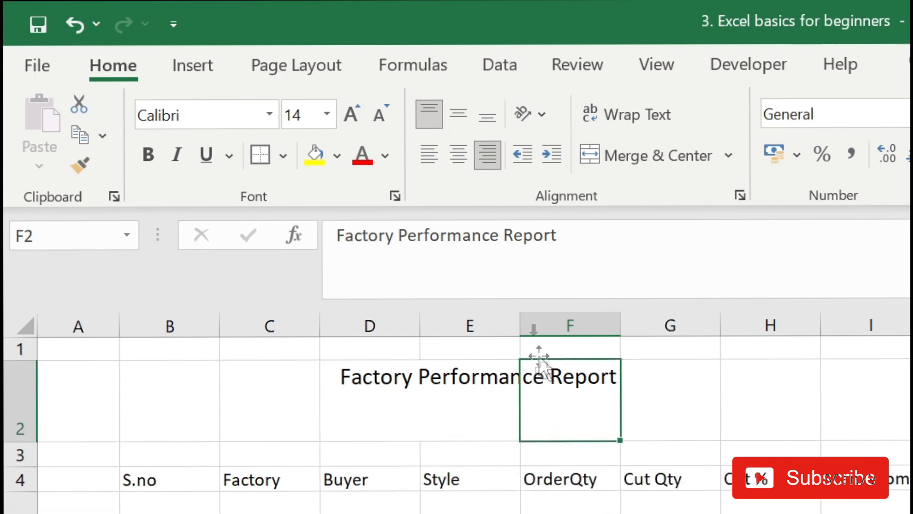
left_click(459, 121)
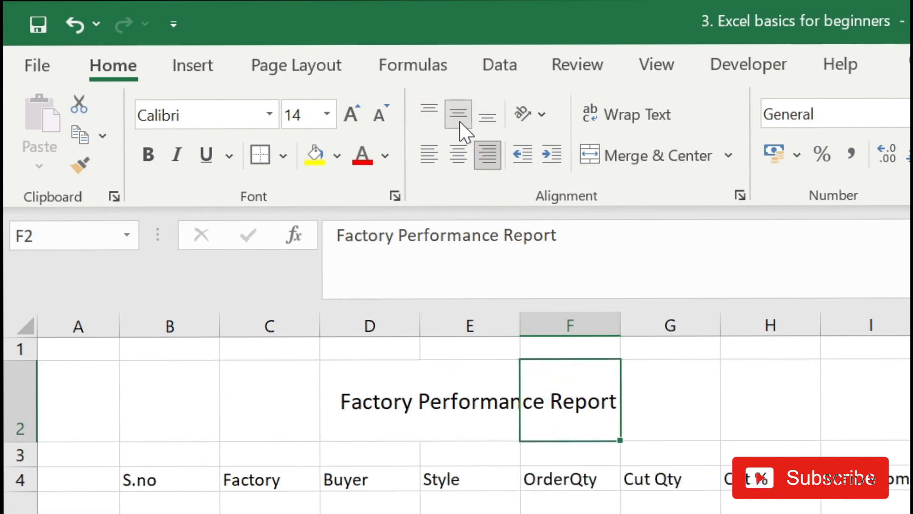
left_click(481, 123)
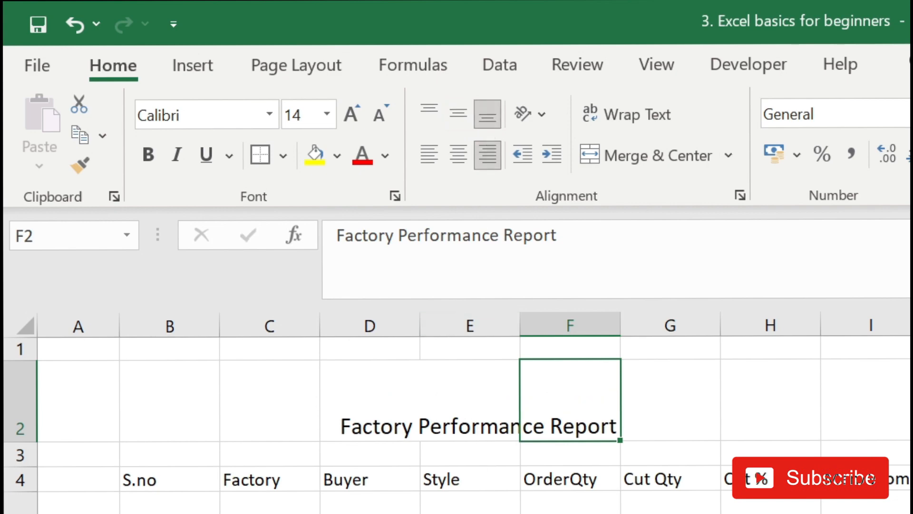
- Reduce the height of row 2 and centre the report title horizontally
left_click_drag(23, 430, 31, 404)
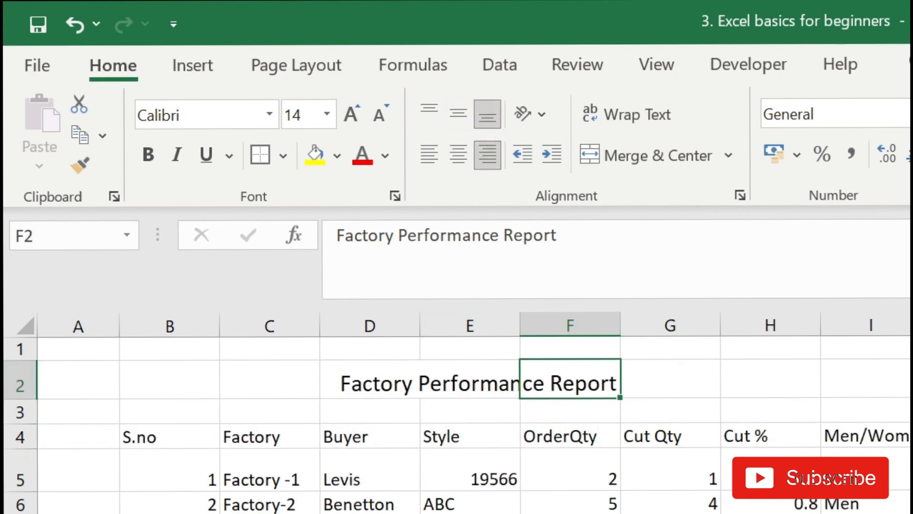
left_click(452, 160)
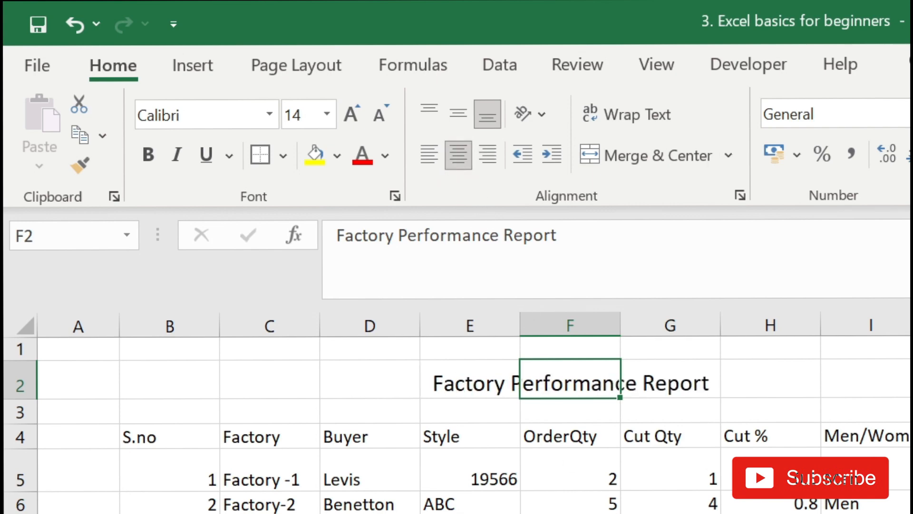
- Make the report title in F2 bold, toggling the bold formatting off and on again
left_click(712, 391)
left_click(577, 379)
left_click(147, 158)
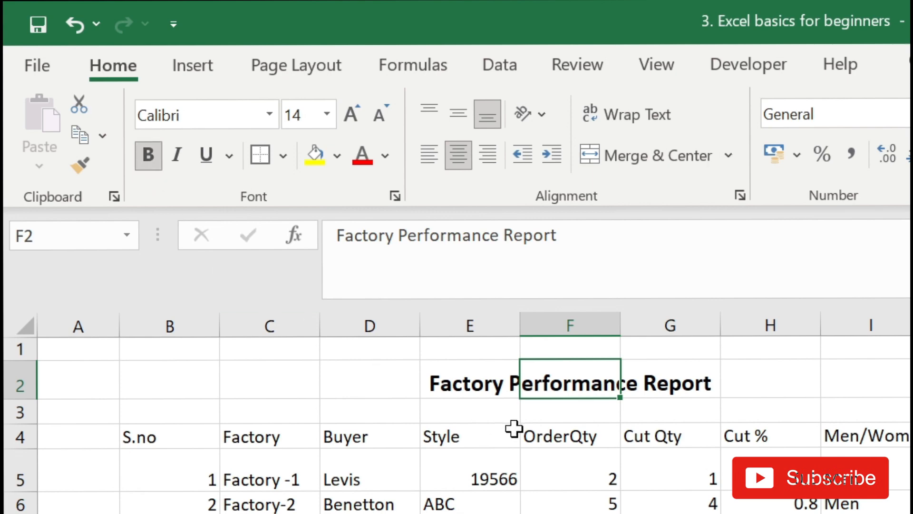
key("ctrl+b")
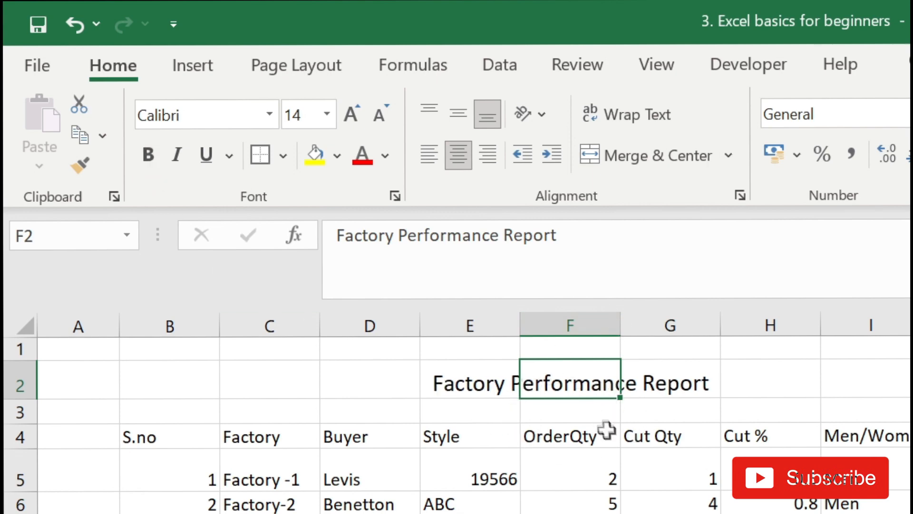
key("ctrl+b")
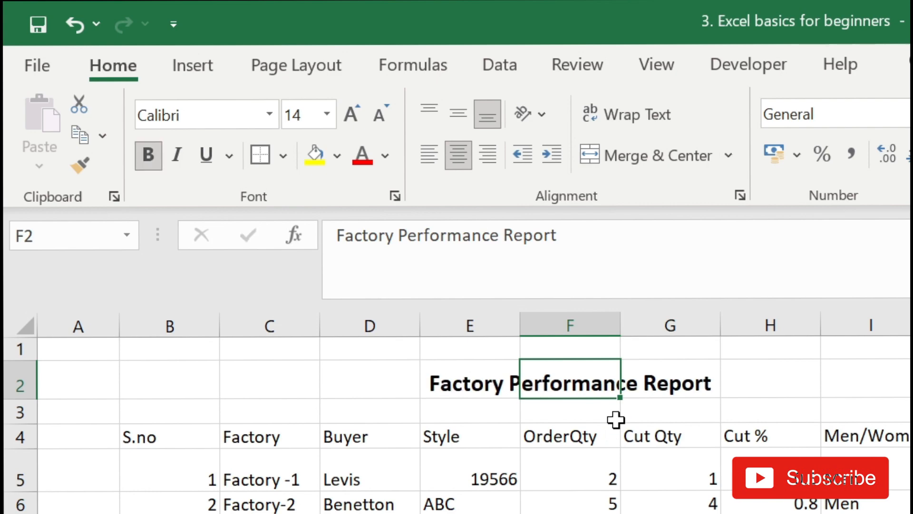
- Try italic and underline formatting on the report title and remove both
left_click(175, 159)
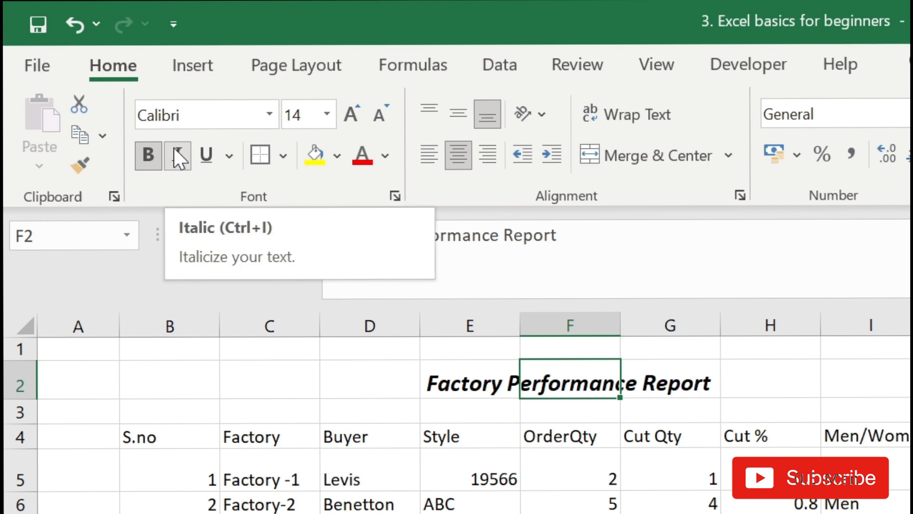
left_click(178, 157)
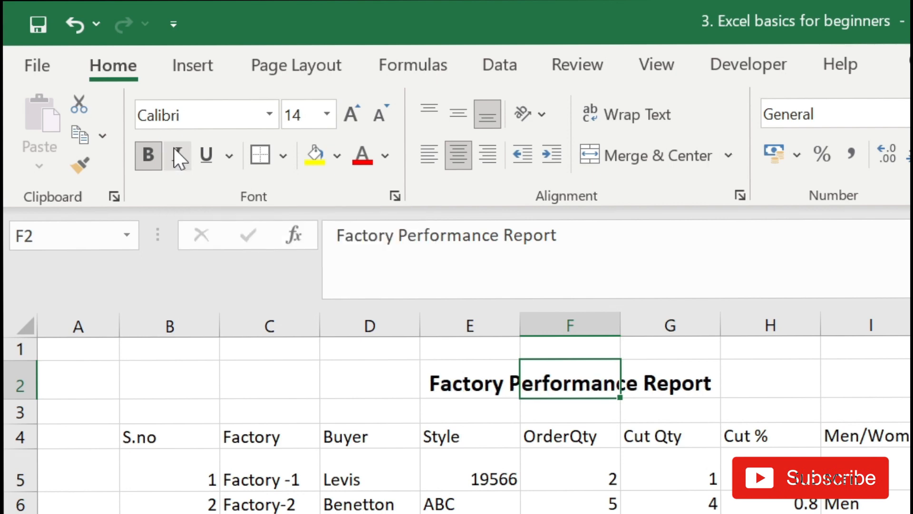
left_click(178, 157)
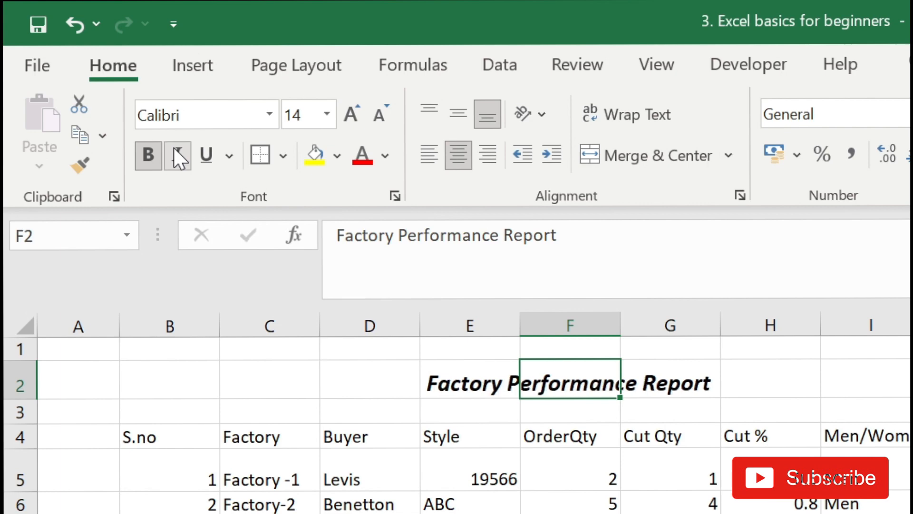
left_click(203, 153)
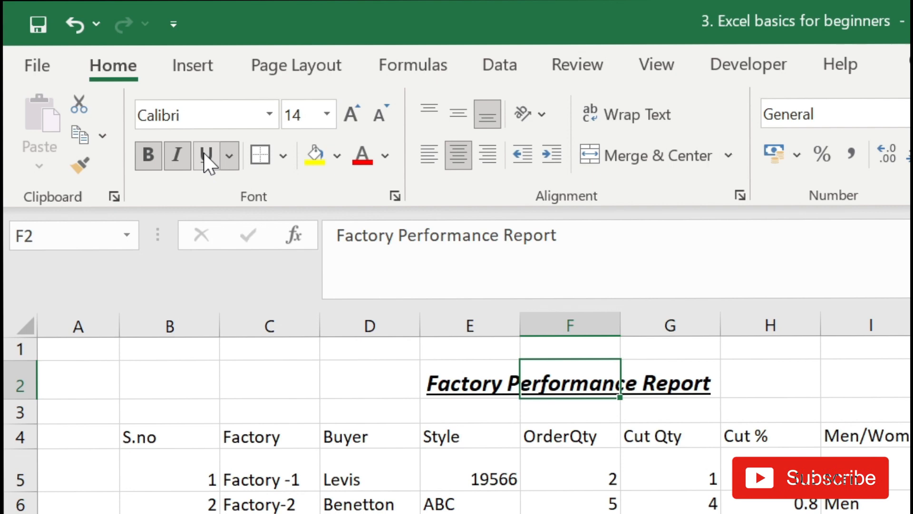
left_click(204, 152)
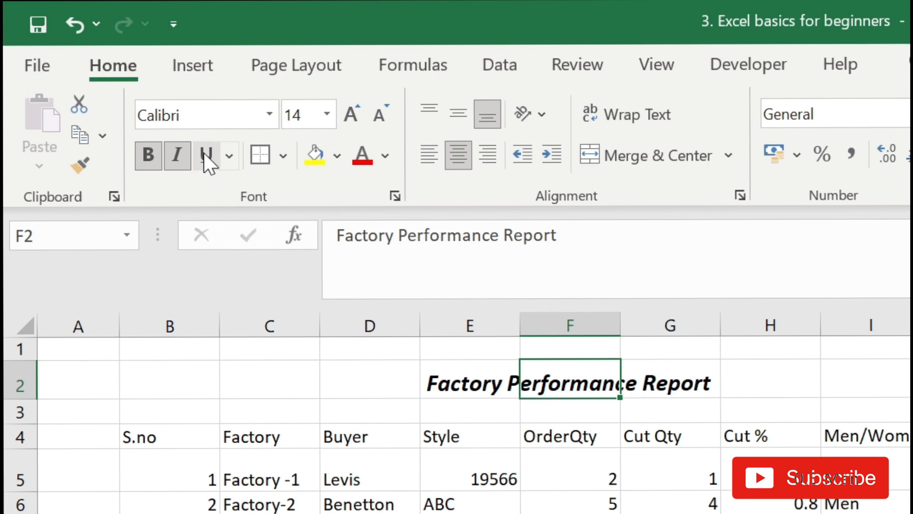
left_click(177, 161)
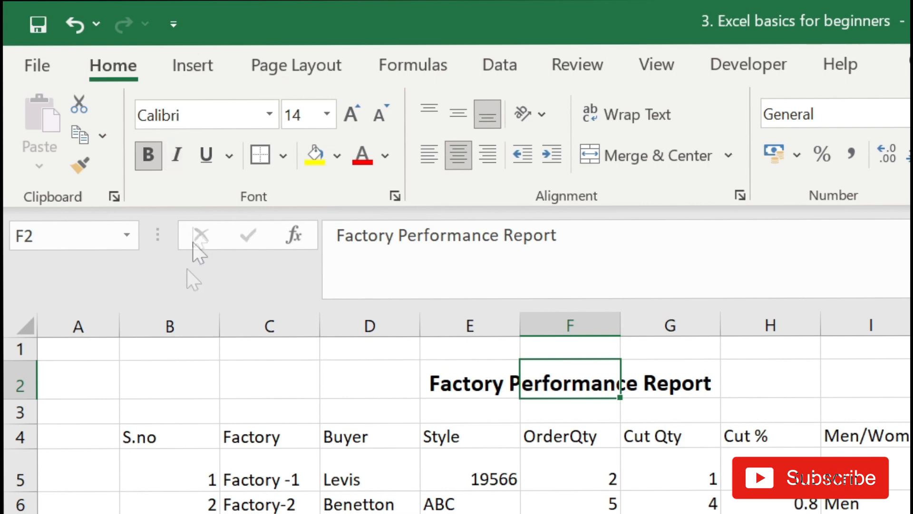
left_click(511, 413)
left_click_drag(483, 386, 673, 387)
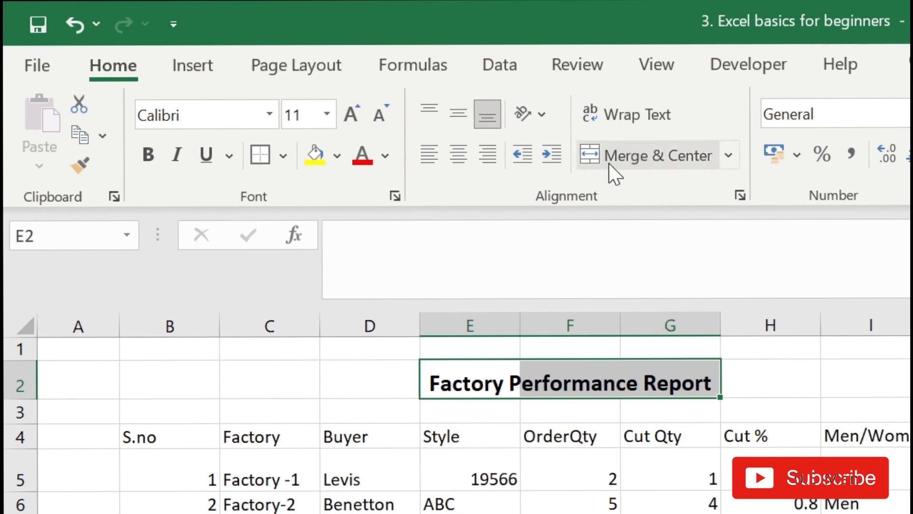
left_click(587, 503)
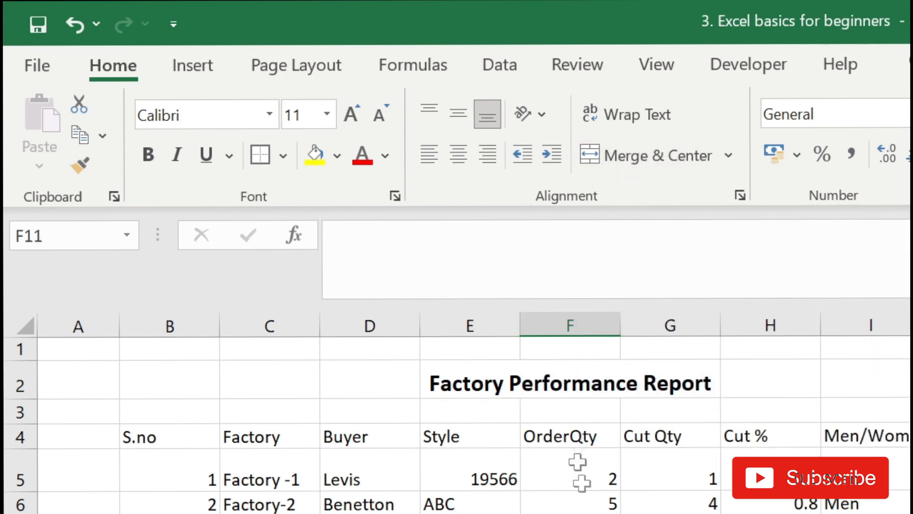
- Check how the report title entered in F2 spreads across cells E2 to G2
left_click(591, 379)
left_click_drag(475, 381, 628, 399)
left_click_drag(691, 379, 432, 379)
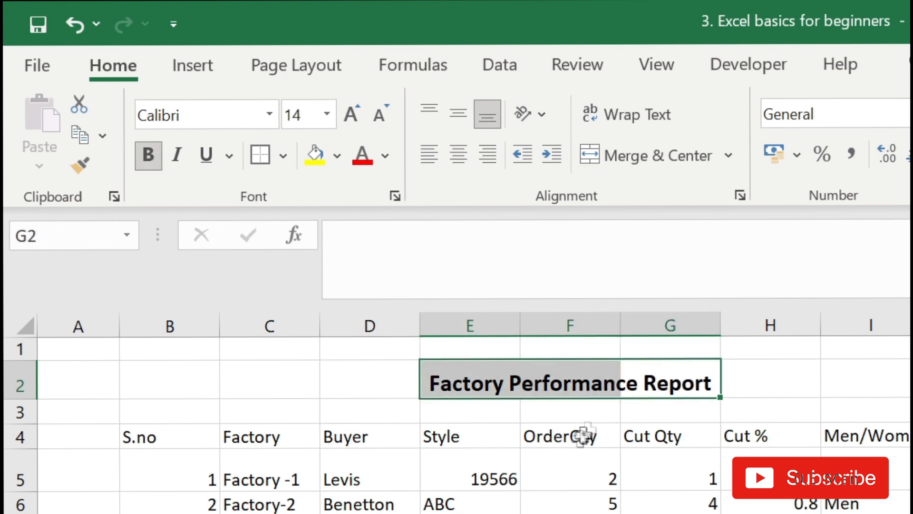
left_click(571, 381)
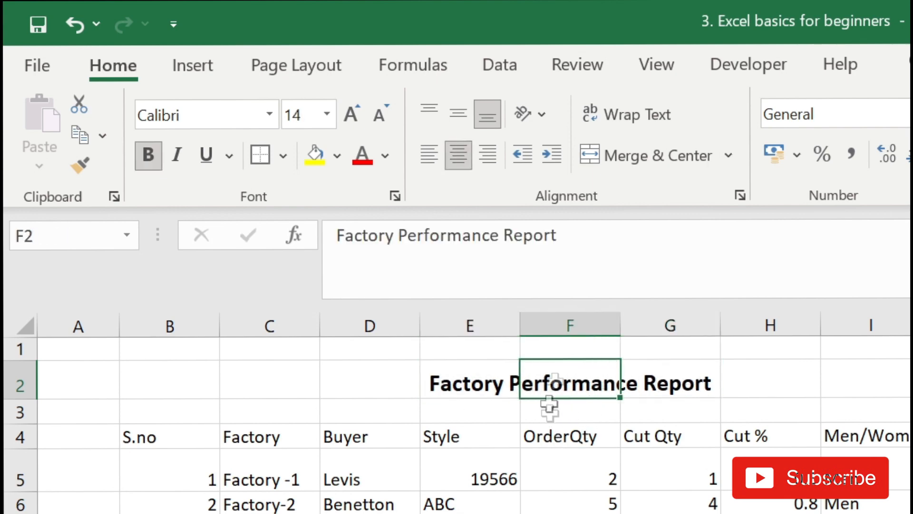
left_click_drag(450, 369, 669, 382)
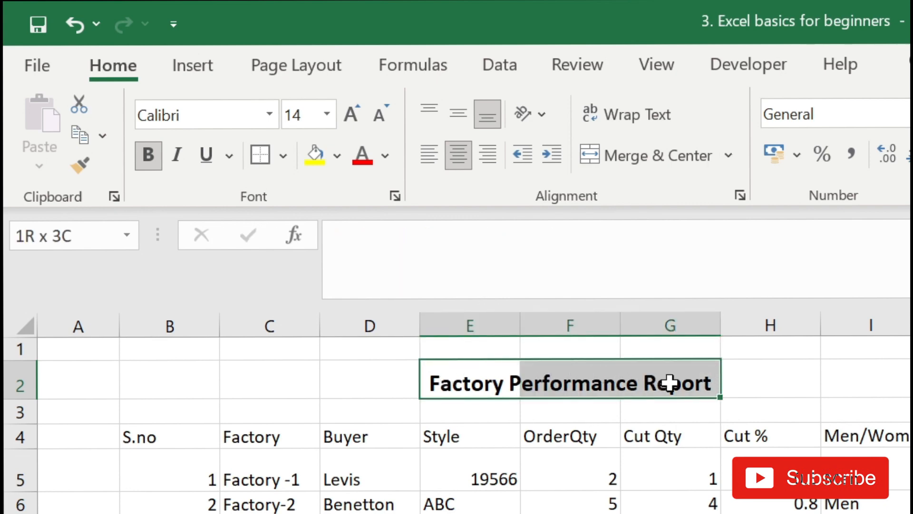
left_click_drag(669, 382, 669, 383)
left_click(597, 512)
left_click(580, 381)
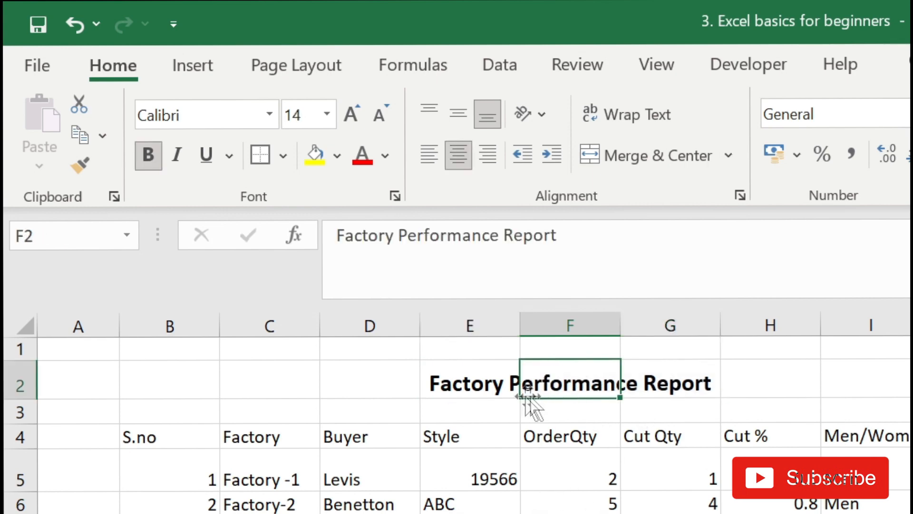
left_click_drag(469, 383, 685, 383)
left_click(571, 513)
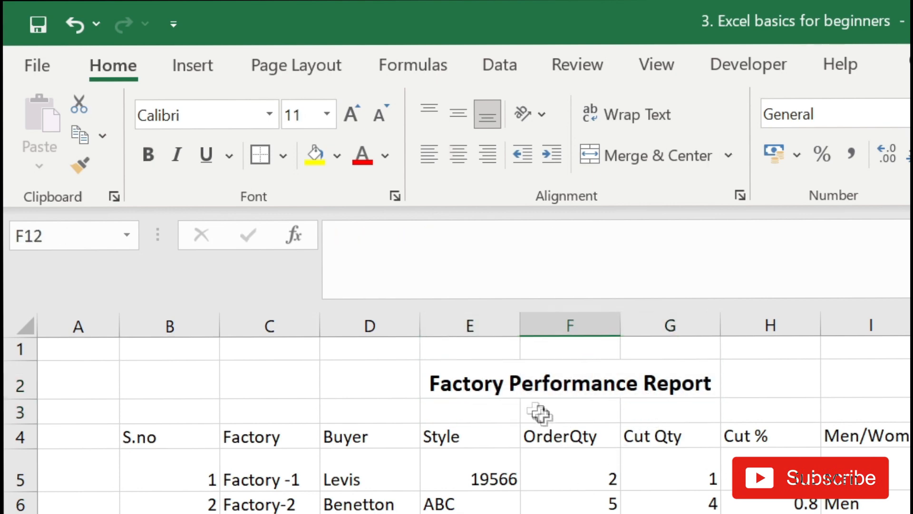
- Merge and centre cells E2 to G2 so the report title occupies one combined cell
left_click_drag(470, 379, 711, 373)
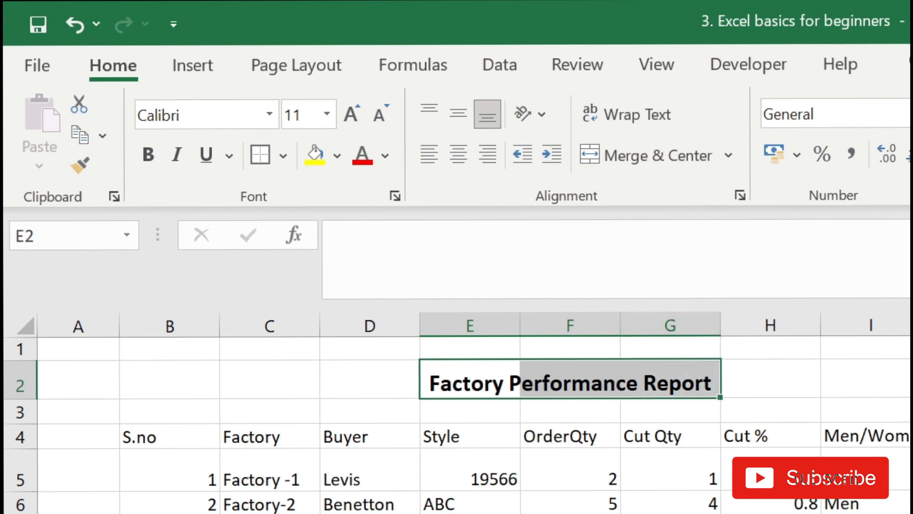
left_click(661, 162)
left_click(555, 465)
left_click(469, 376)
left_click(535, 431)
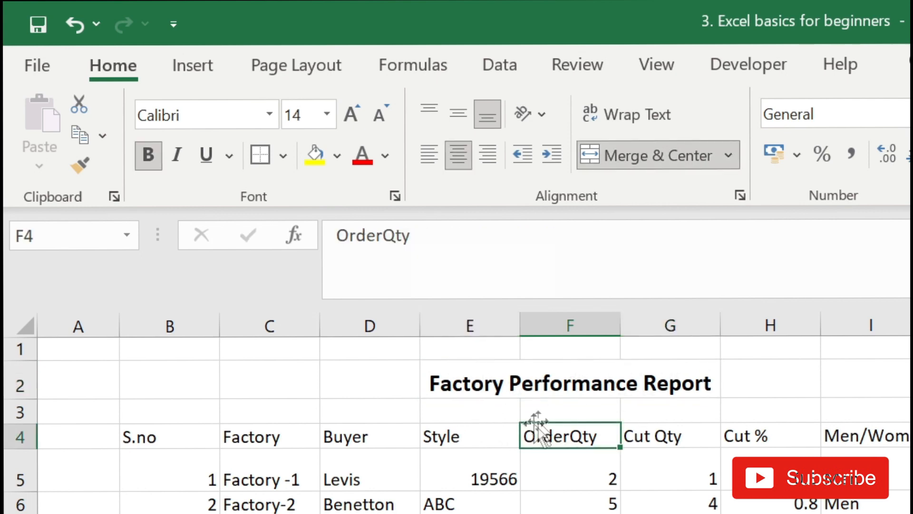
left_click(794, 414)
left_click(469, 383)
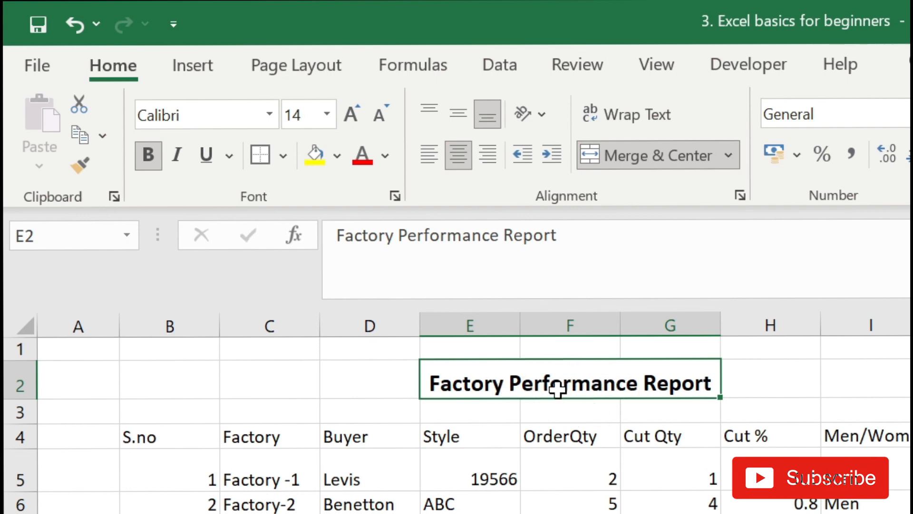
left_click(912, 435)
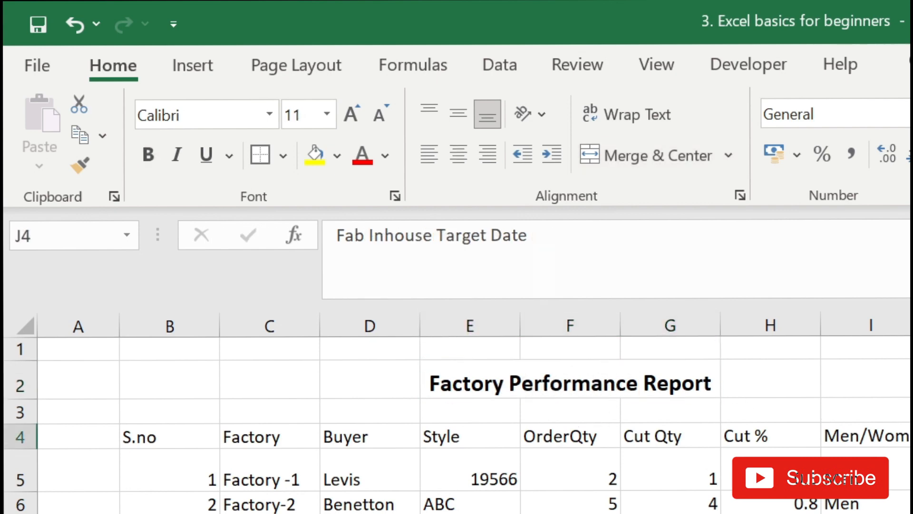
- Insert an empty row above the Factory-2 record in row 6
left_click(287, 503)
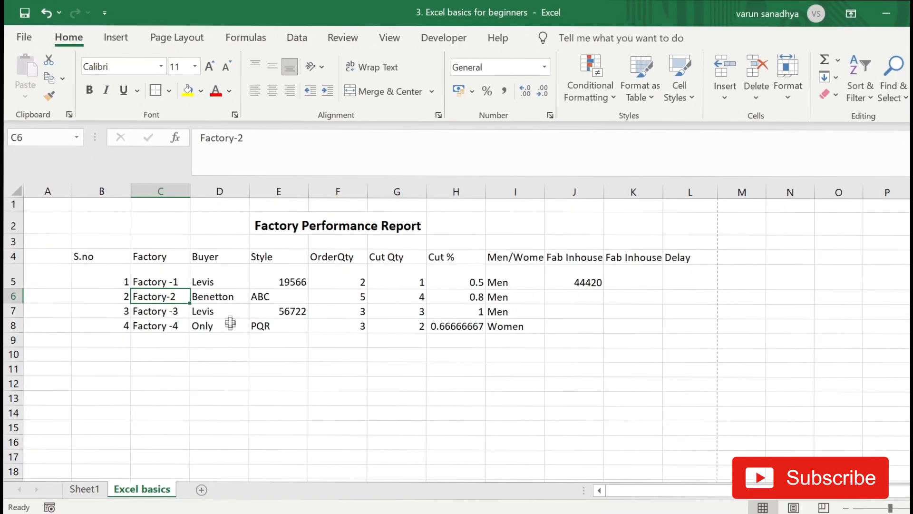
left_click(258, 391)
left_click(149, 338)
left_click(204, 296)
right_click(13, 296)
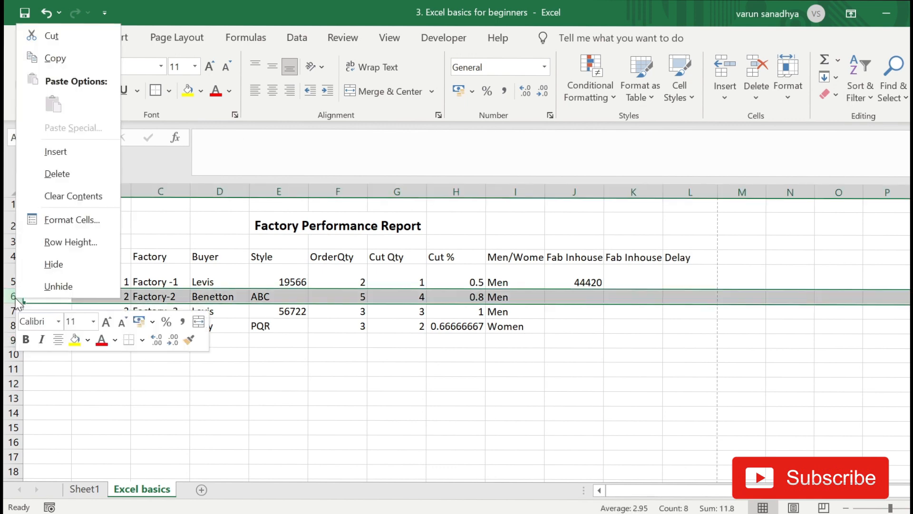
left_click(65, 153)
left_click(214, 300)
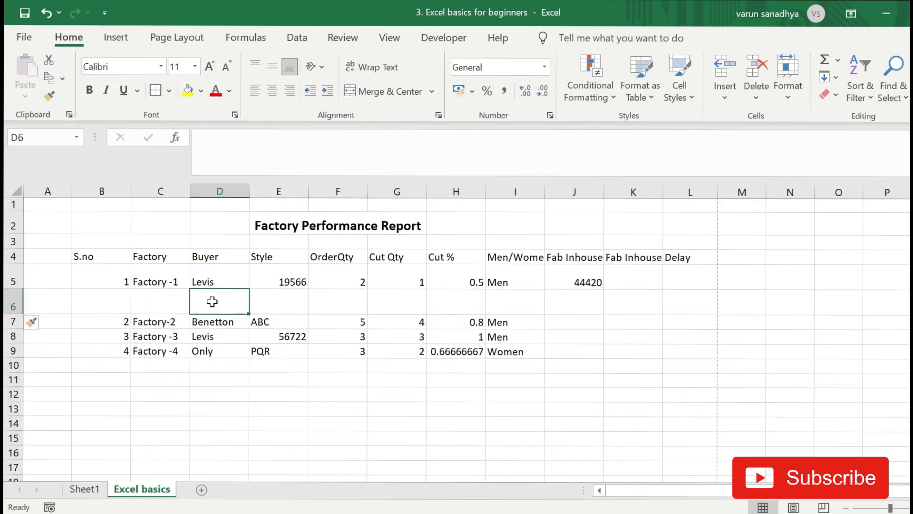
- Merge and centre the Buyer cells D5 and D6, and enter the style number 152458 in E6
left_click_drag(224, 280, 224, 300)
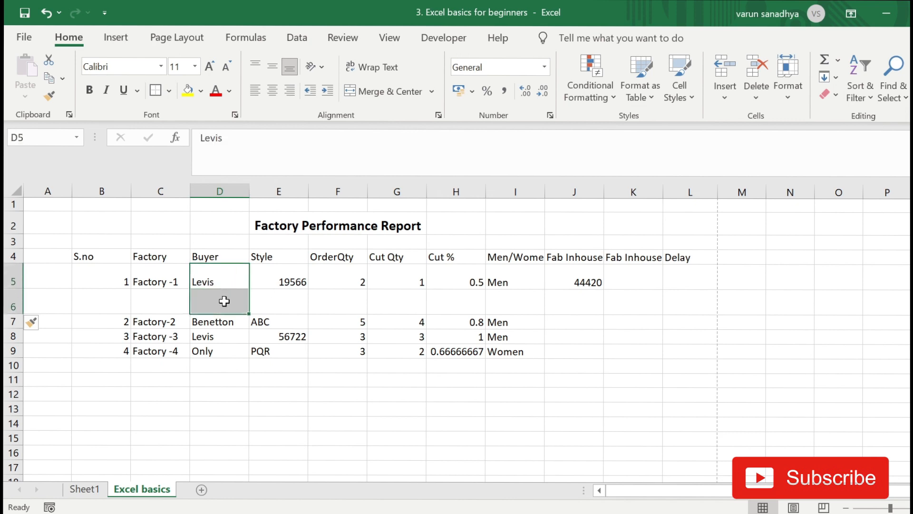
left_click(385, 91)
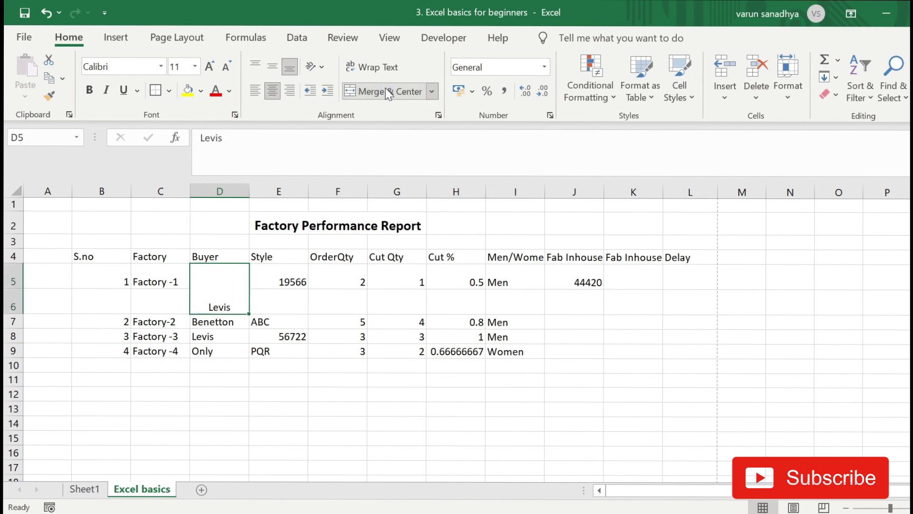
left_click(272, 305)
type("152458")
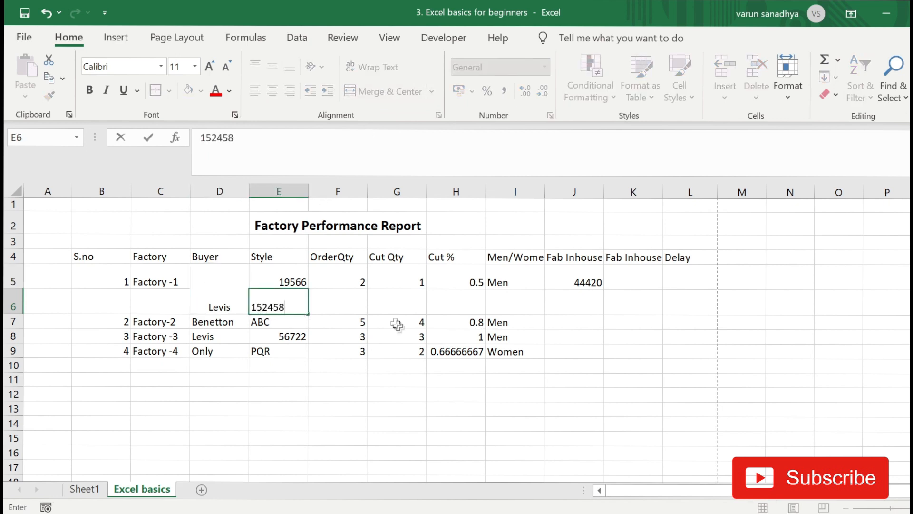
left_click(393, 309)
left_click(141, 298)
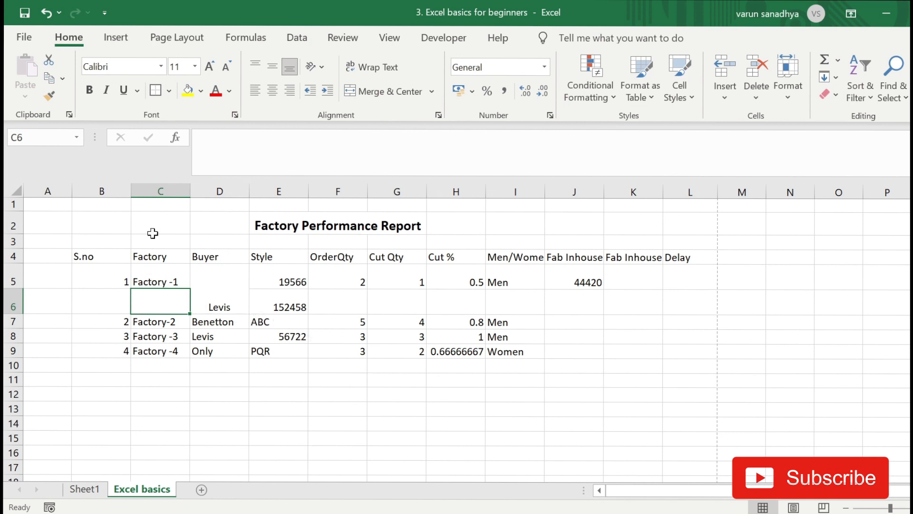
left_click(215, 272)
left_click_drag(109, 257, 616, 259)
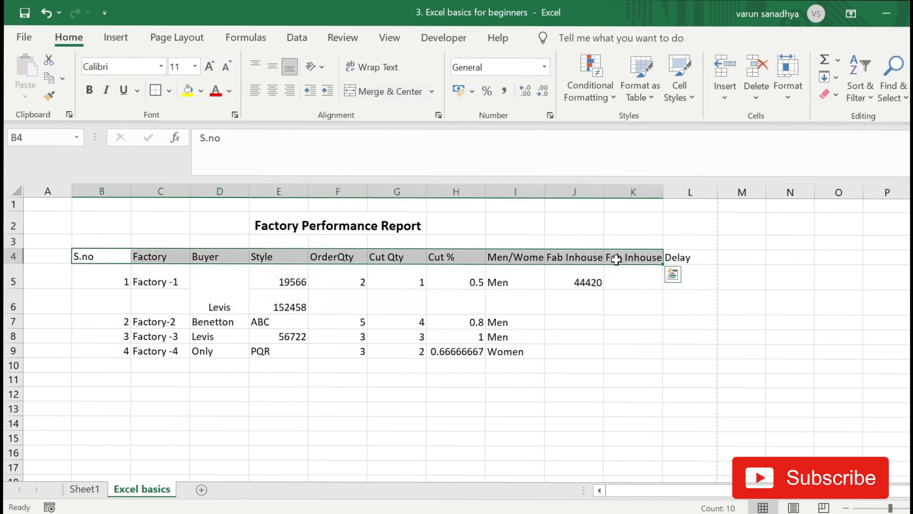
left_click(228, 307)
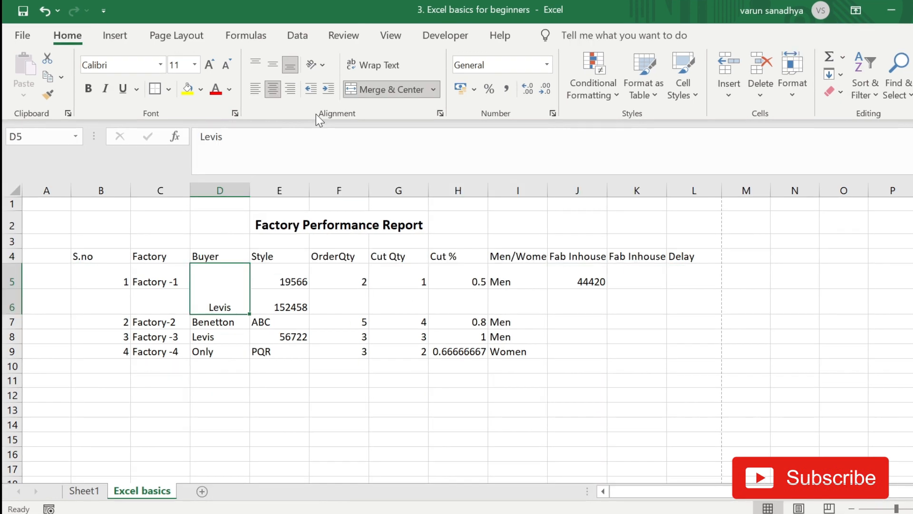
- Undo the E6 style entry, the merge of D5 and D6, and the row insertion
key("ctrl+z")
key("ctrl+z")
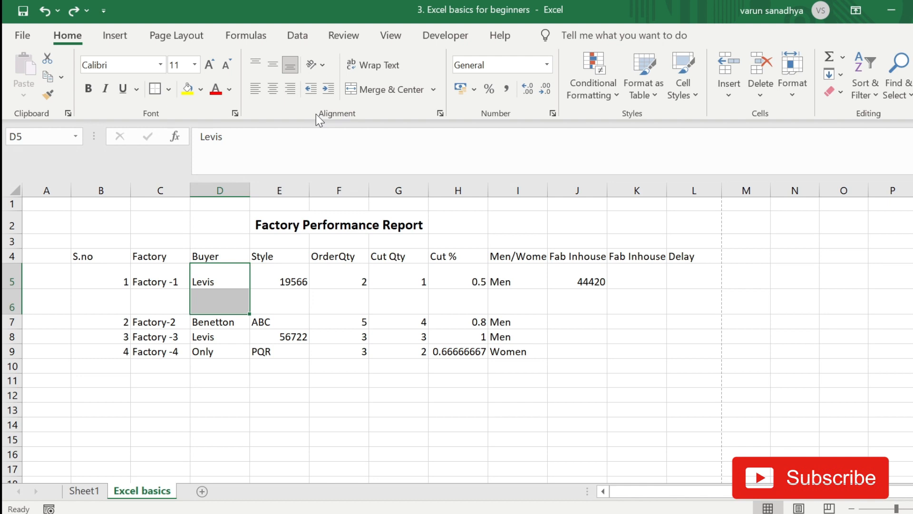
key("ctrl+z")
key("ctrl+z")
key("ctrl+z")
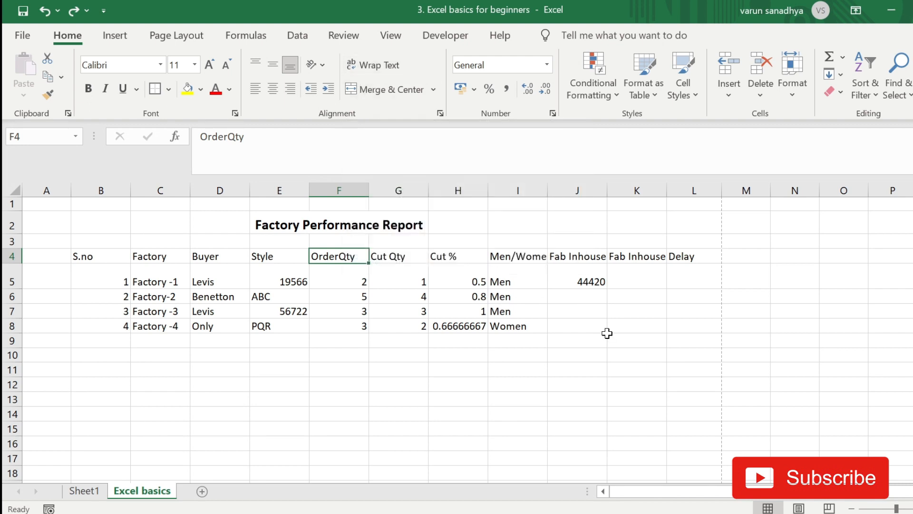
- Review the cut-off headers in I4 to K4 and wrap the text of the Fab Inhouse Target Date header in J4
left_click_drag(518, 255, 648, 254)
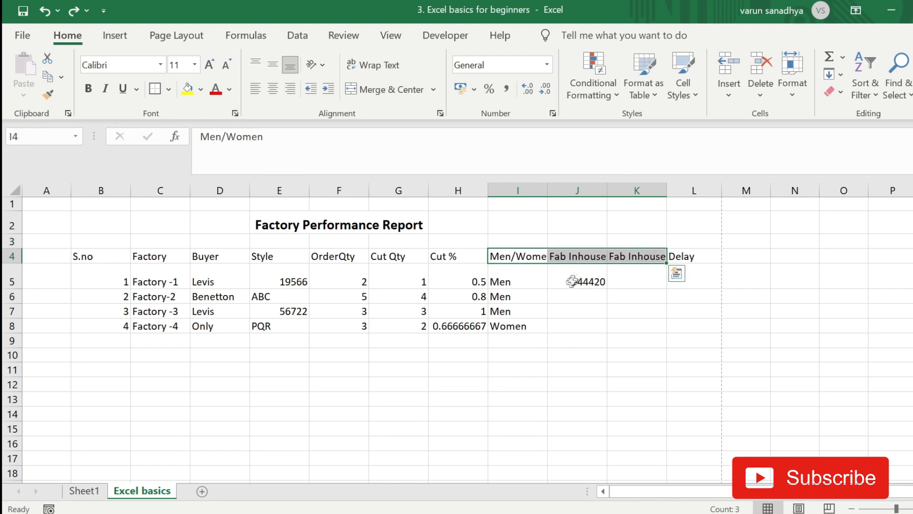
left_click(523, 281)
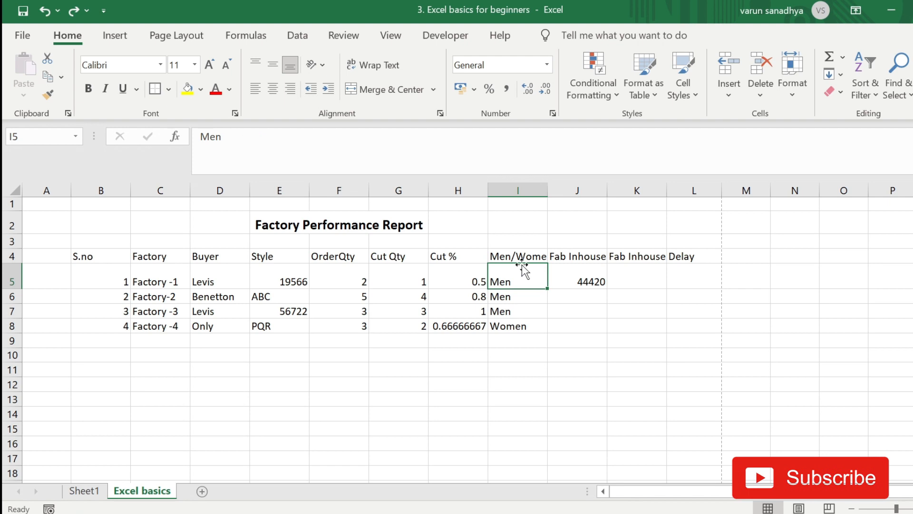
left_click(525, 257)
left_click(582, 258)
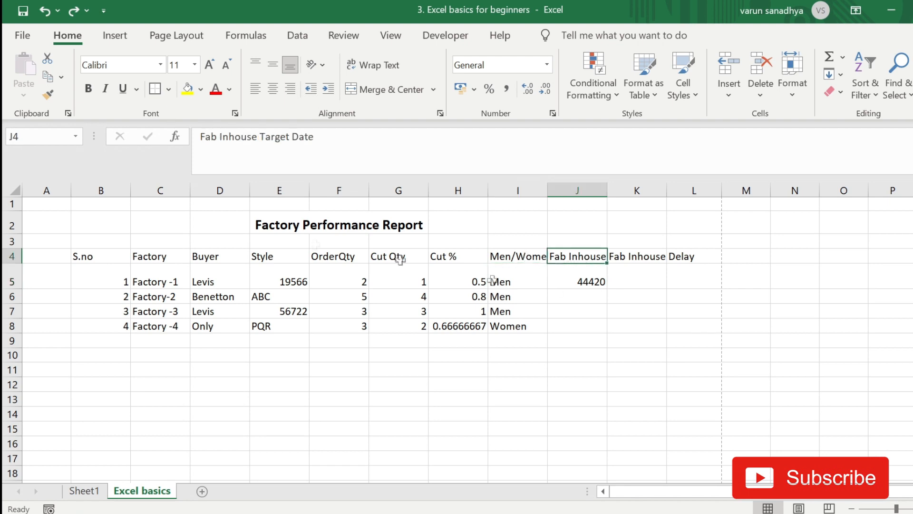
left_click(638, 255)
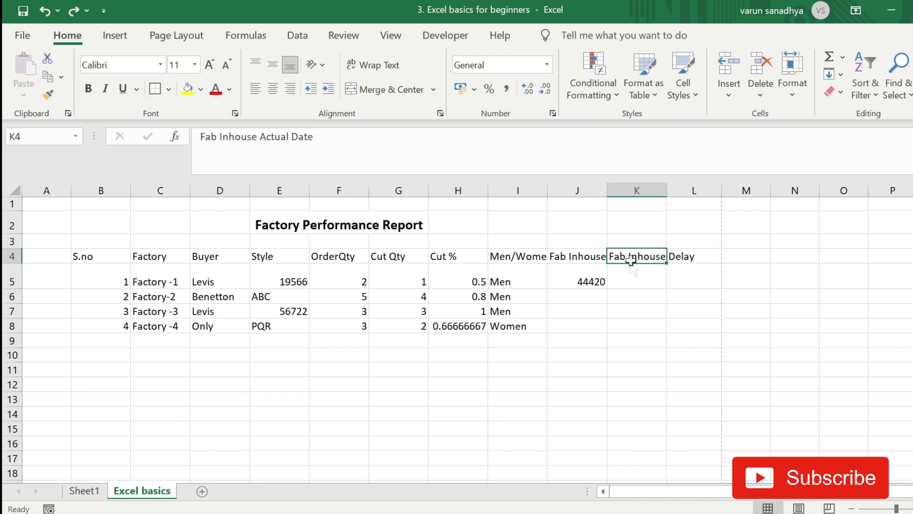
left_click(565, 259)
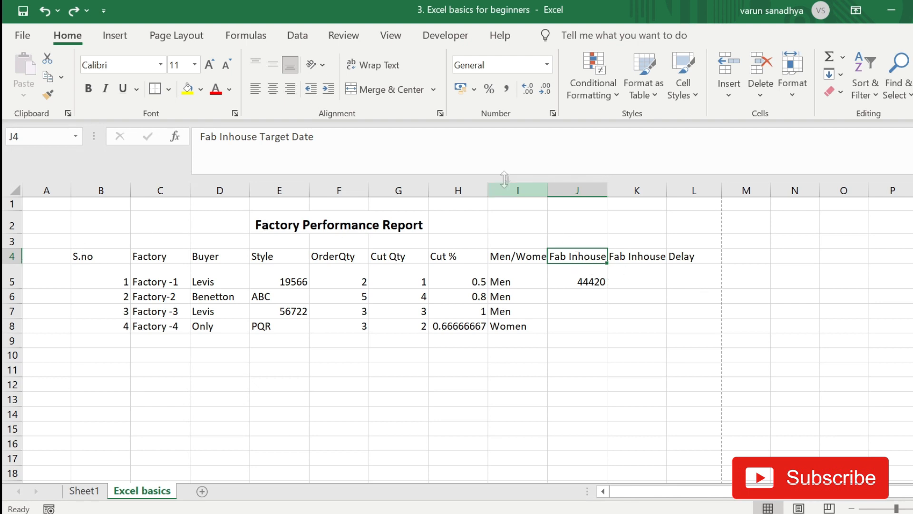
left_click(367, 63)
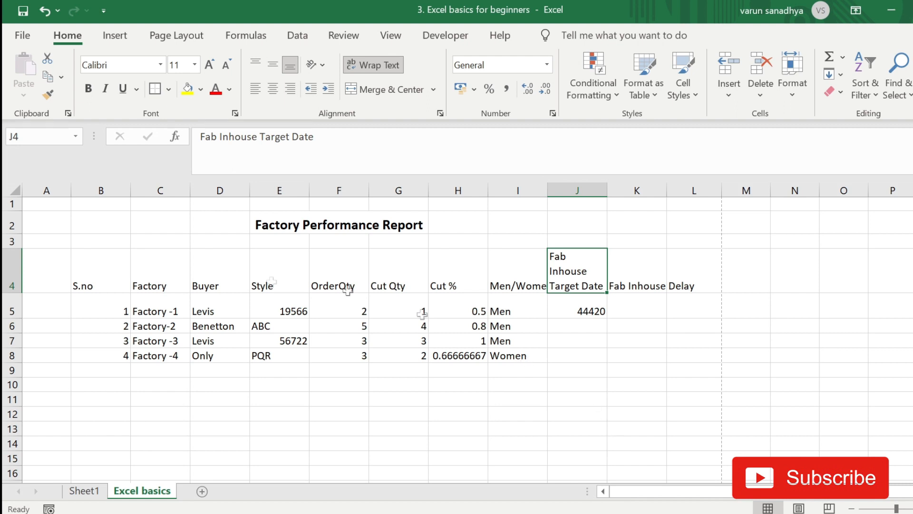
- Apply text wrapping to the whole header row 4, toggling it off and on again
left_click(8, 267)
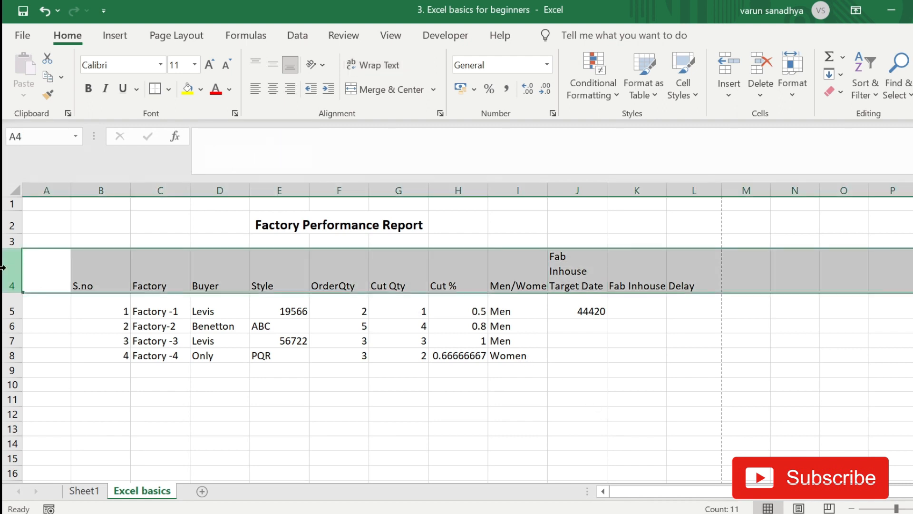
left_click(387, 66)
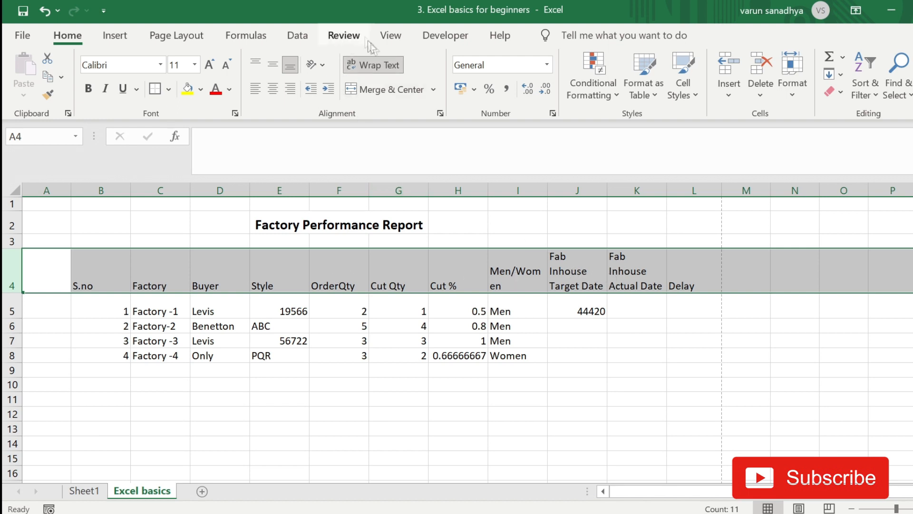
left_click(379, 65)
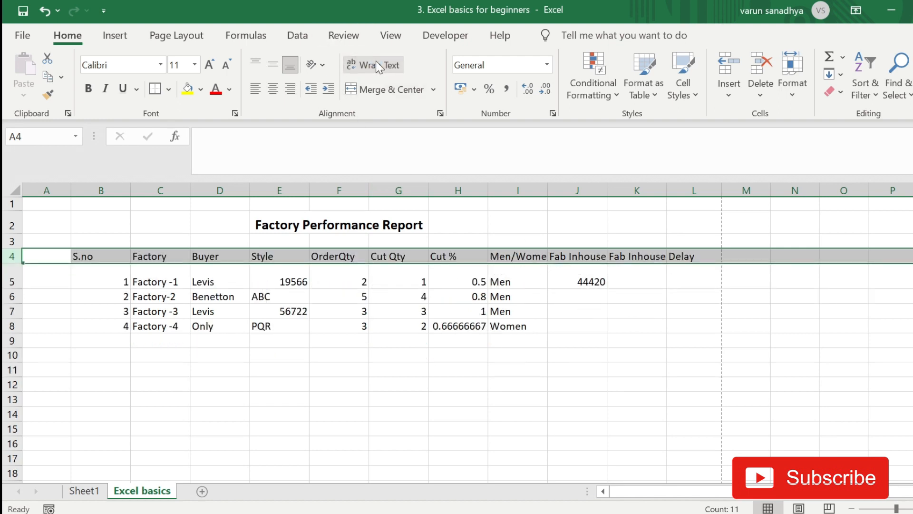
left_click(379, 66)
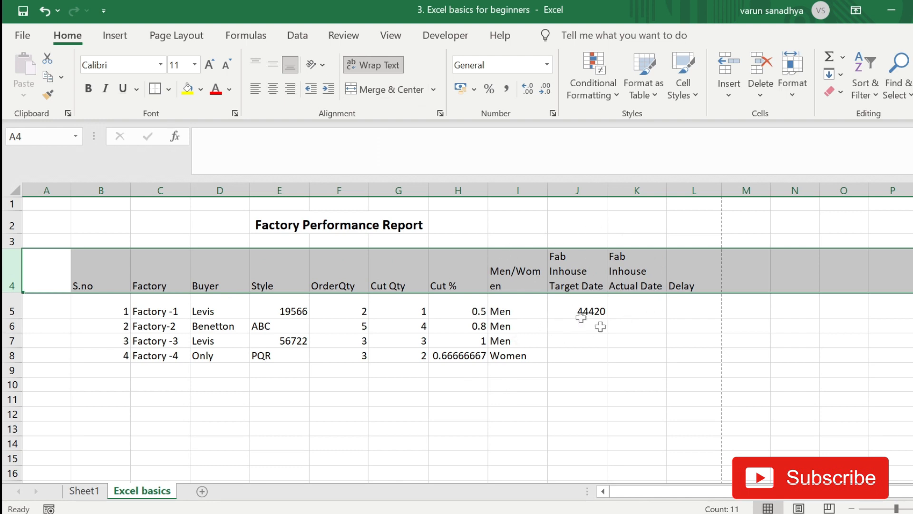
left_click(616, 339)
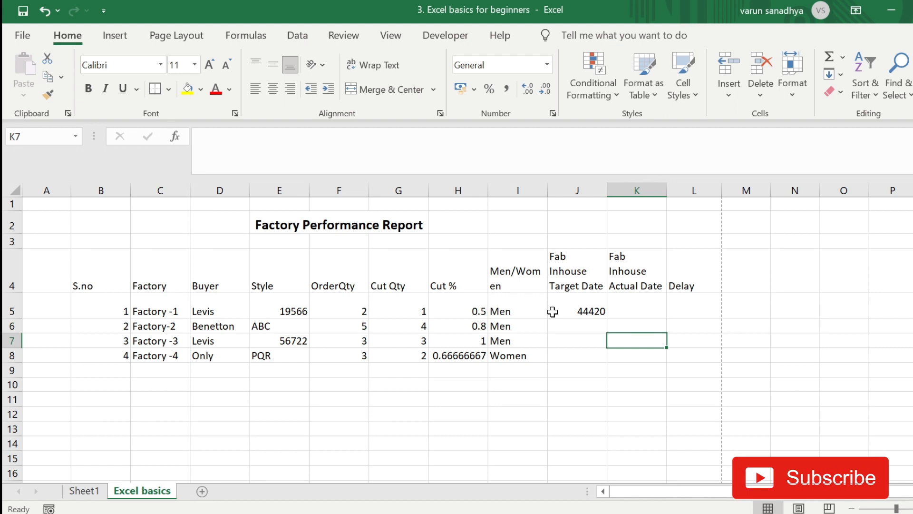
- Examine the Alignment, Font, Border and Fill settings in the Format Cells dialog for the title in E2, leaving them unchanged
left_click_drag(98, 259, 665, 361)
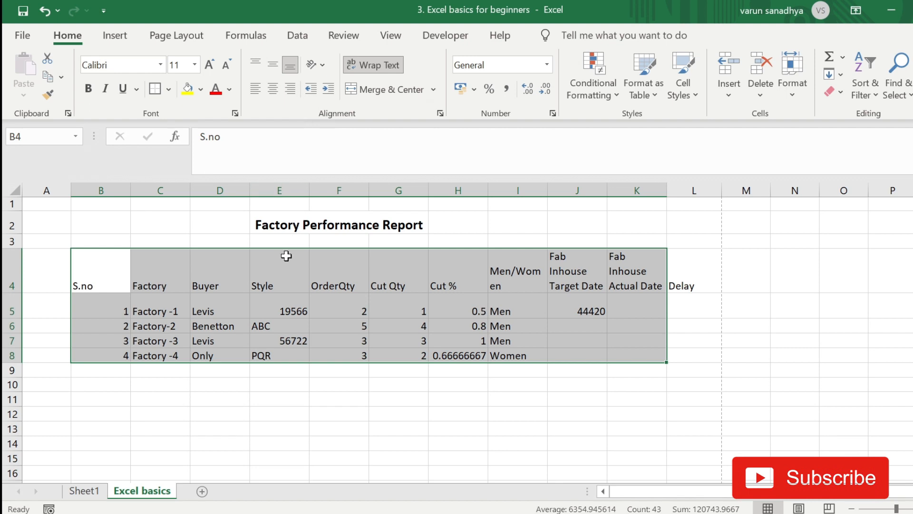
left_click(221, 310)
left_click(332, 225)
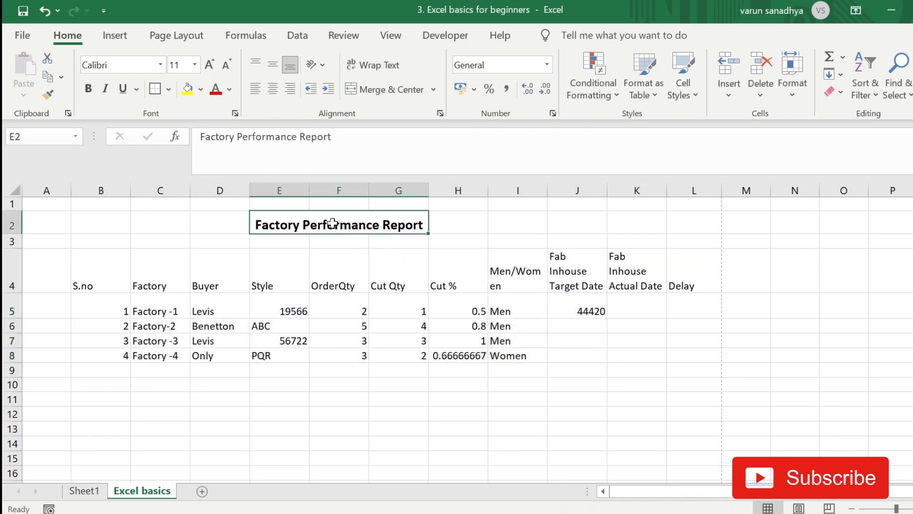
right_click(333, 226)
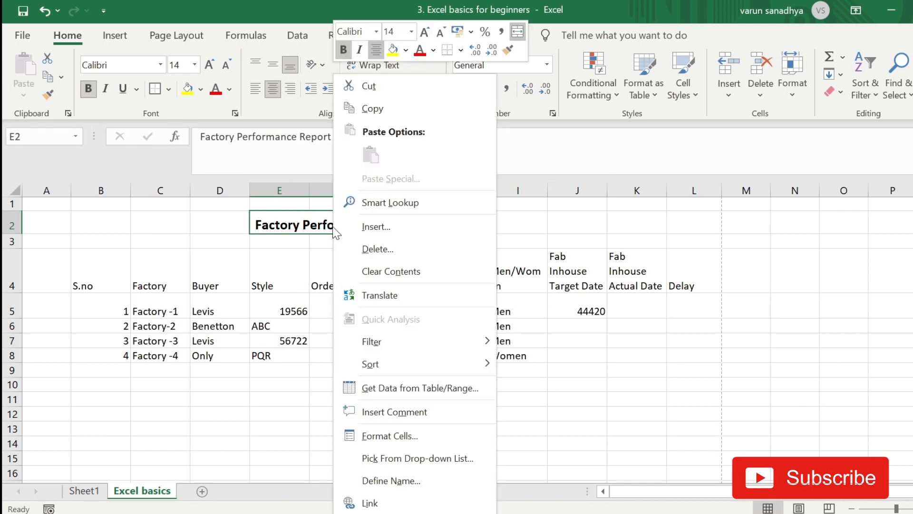
left_click(403, 436)
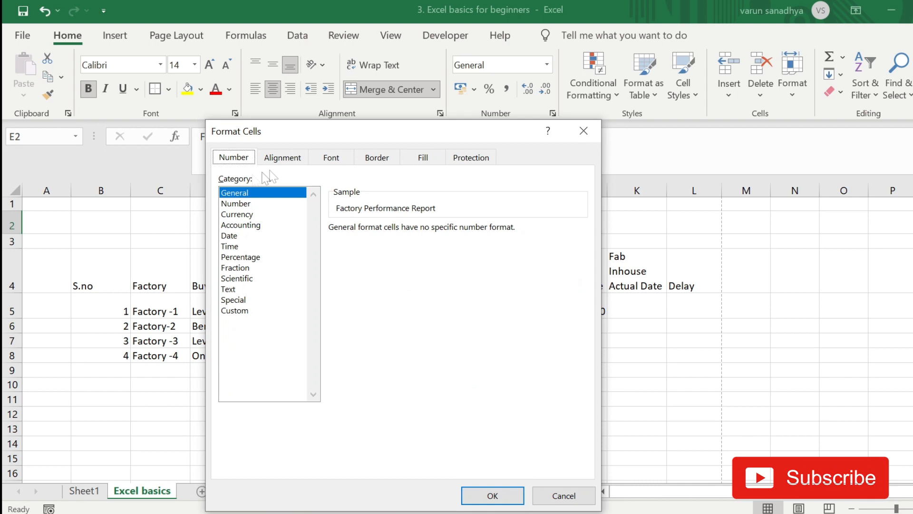
left_click(289, 161)
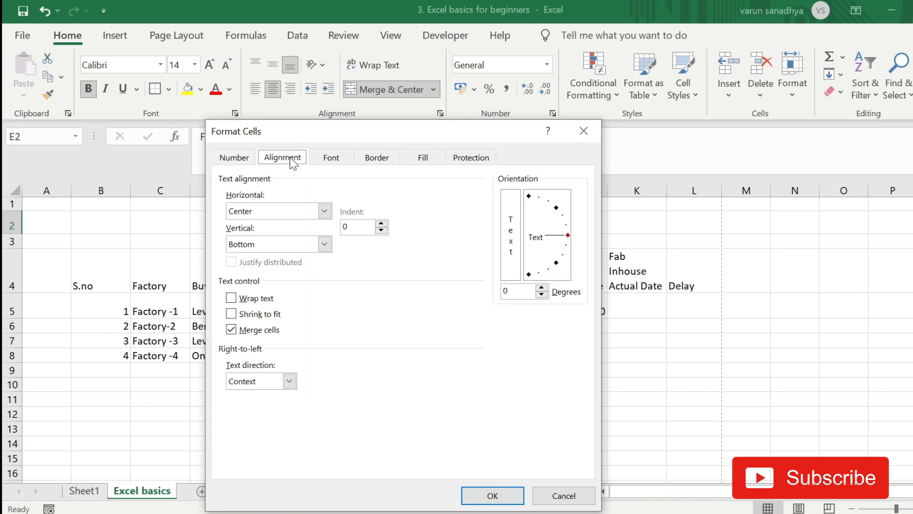
left_click(335, 158)
left_click(370, 159)
left_click(430, 158)
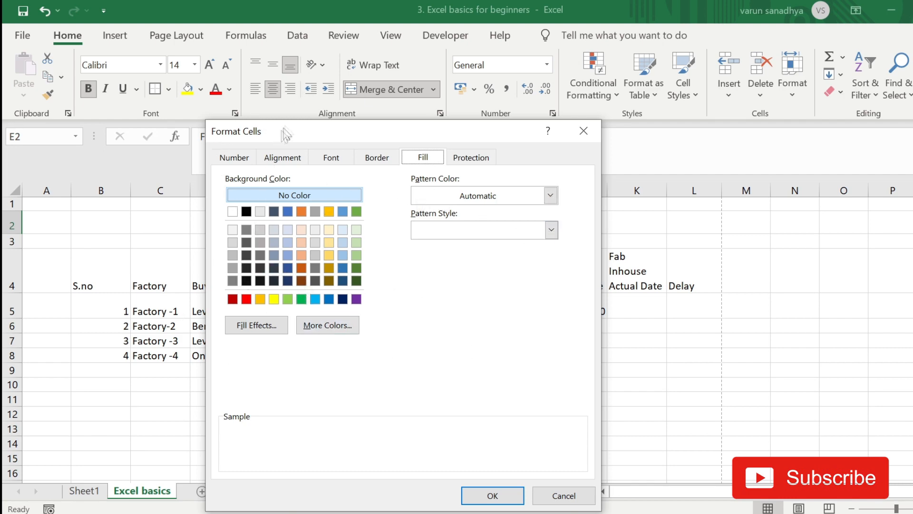
left_click_drag(291, 138, 260, 219)
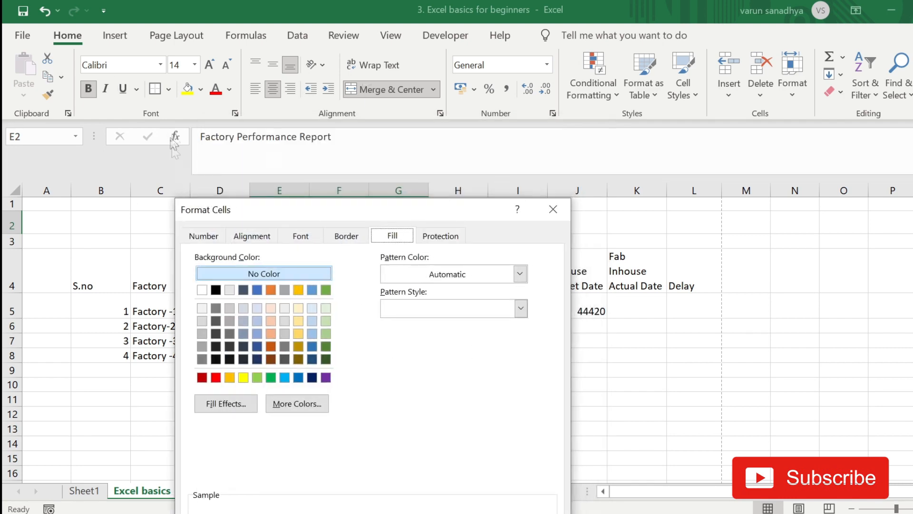
left_click(553, 209)
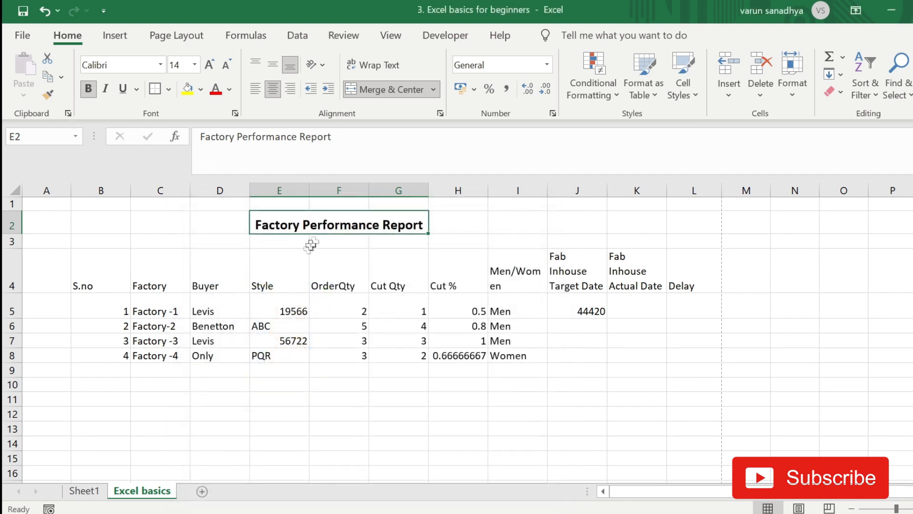
- Reopen Format Cells for the report title and review its Number, Alignment, Font and Border settings
right_click(326, 223)
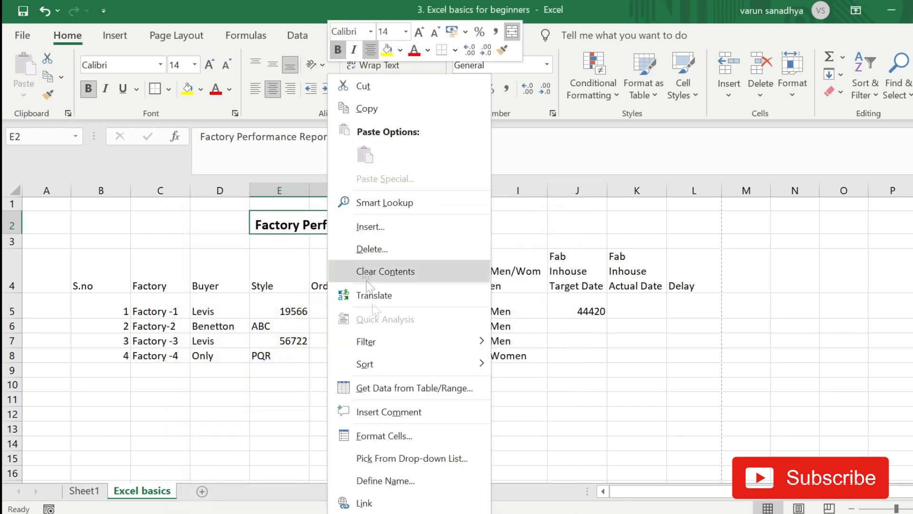
left_click(366, 435)
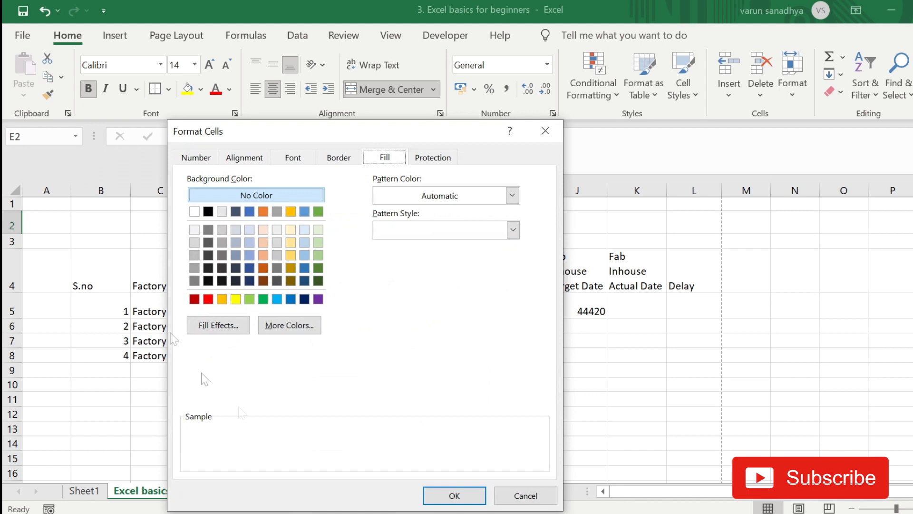
left_click(213, 158)
left_click(247, 157)
left_click(293, 158)
left_click(338, 157)
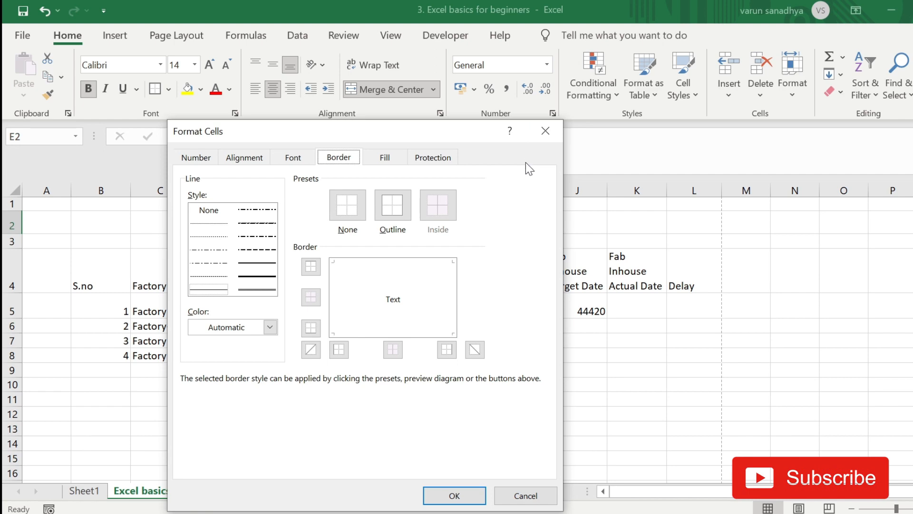
left_click_drag(436, 131, 452, 153)
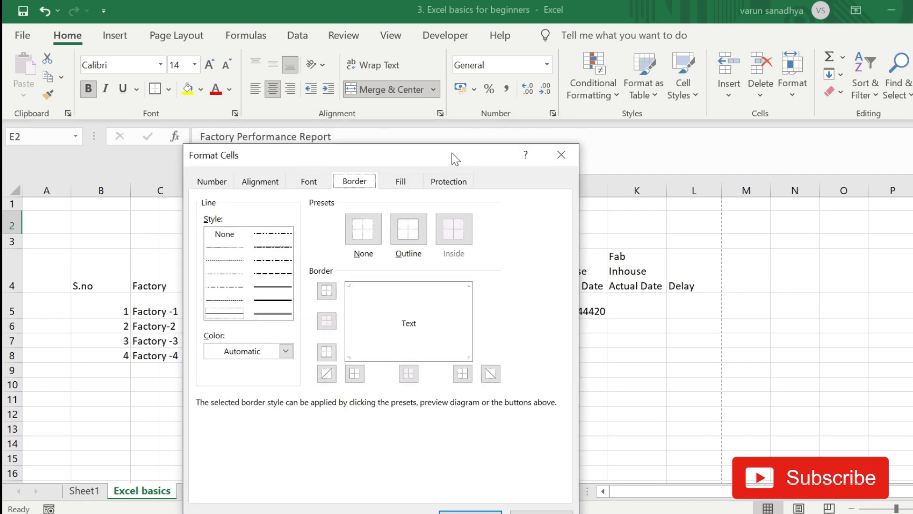
left_click(556, 153)
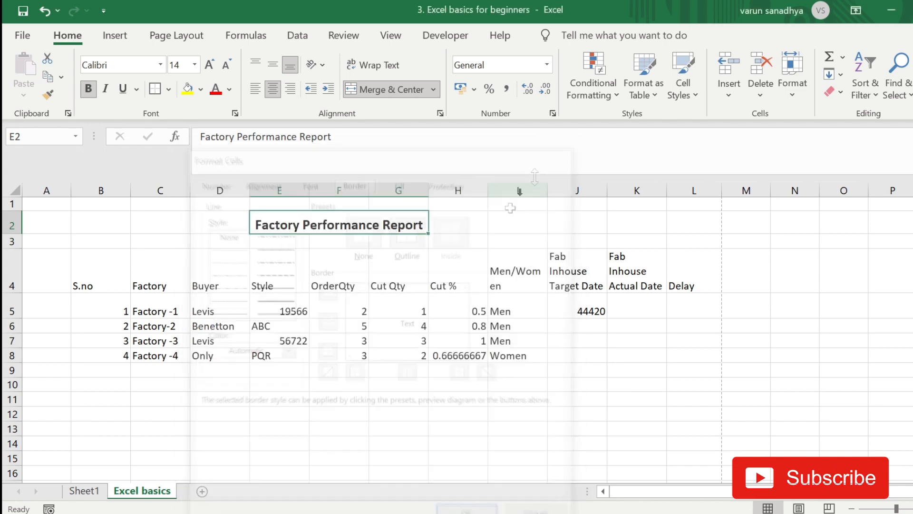
- Try red as the font colour of the Factory Performance Report title and replace it with the dark blue theme colour
left_click(360, 340)
left_click(323, 251)
left_click(332, 228)
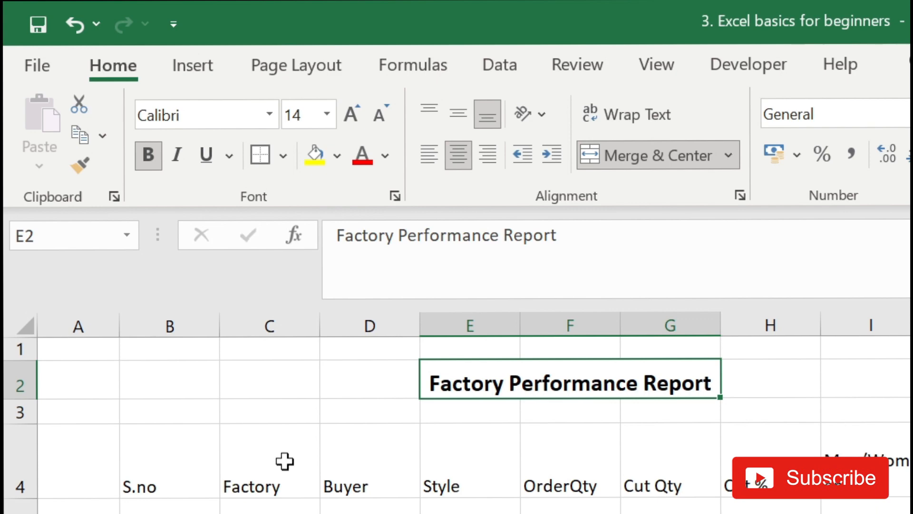
left_click(361, 161)
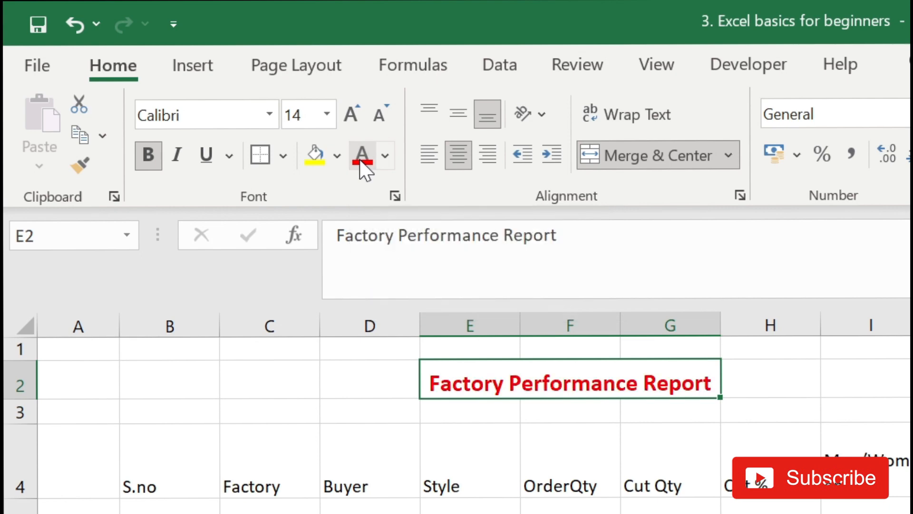
left_click(385, 157)
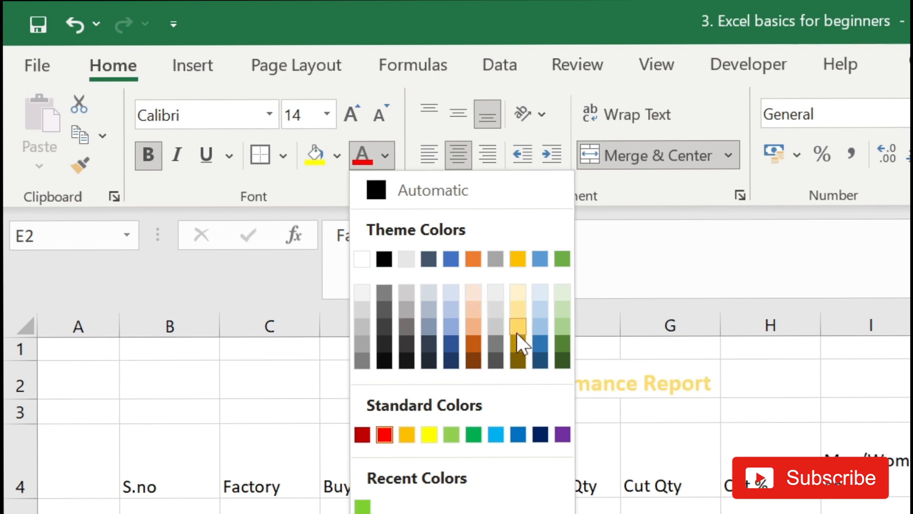
left_click(456, 339)
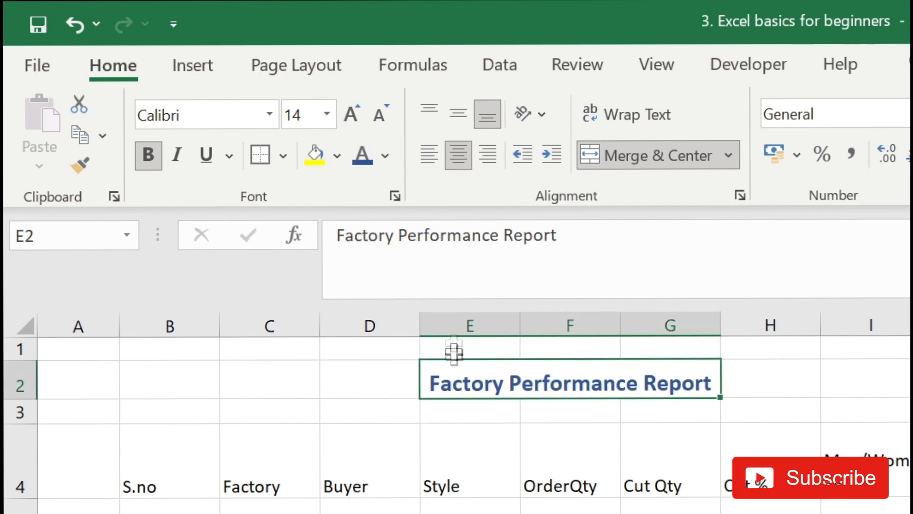
- Explore the standard and custom font colour choices for the title, keep dark blue #305496, and check the recent colours
left_click(385, 156)
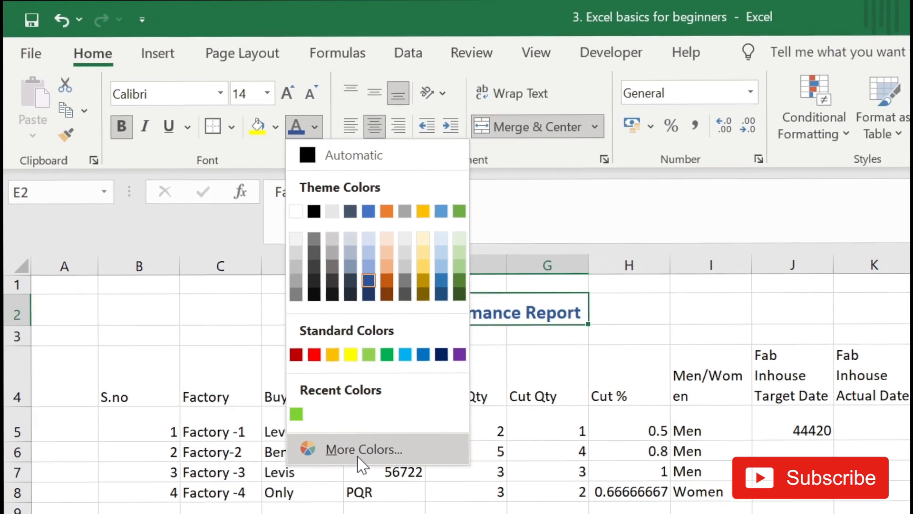
left_click(425, 513)
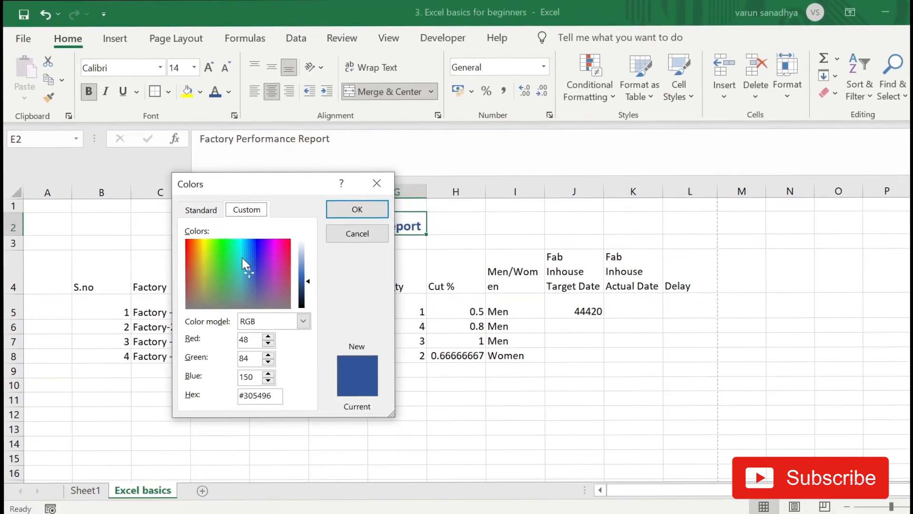
left_click(201, 210)
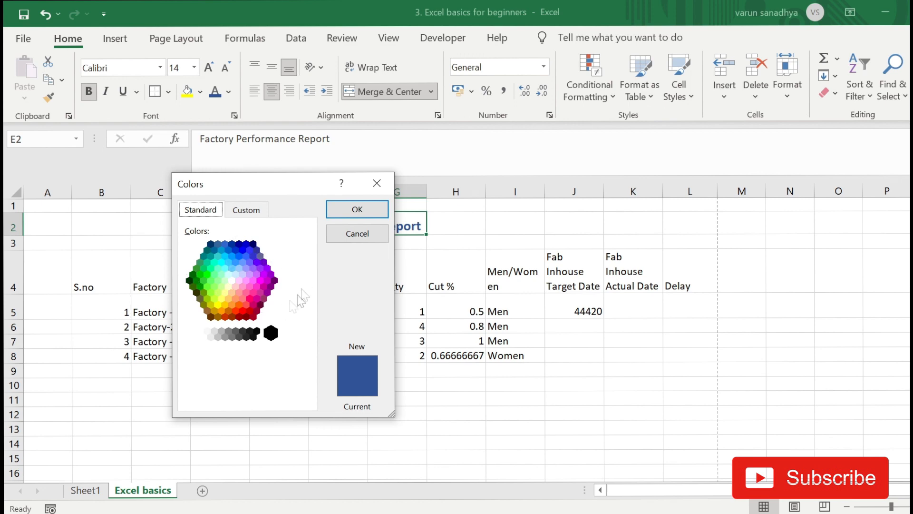
left_click(252, 212)
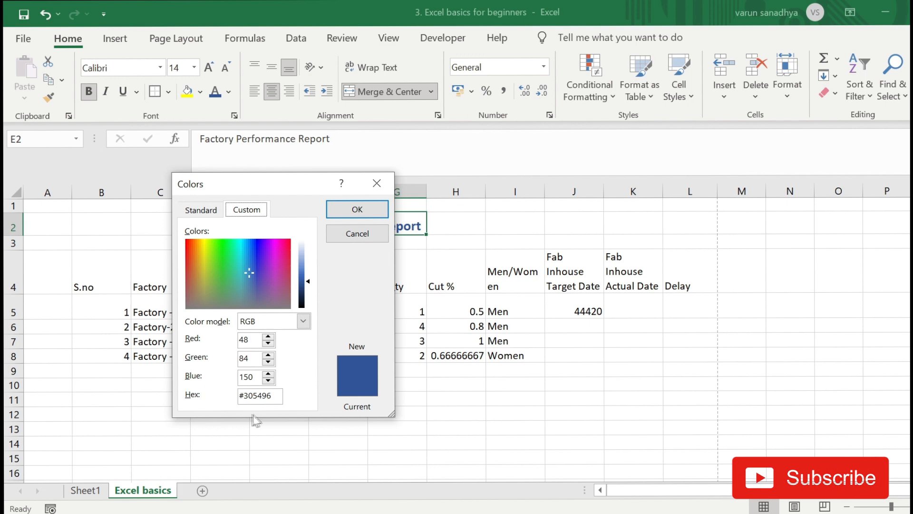
left_click(356, 208)
left_click(229, 92)
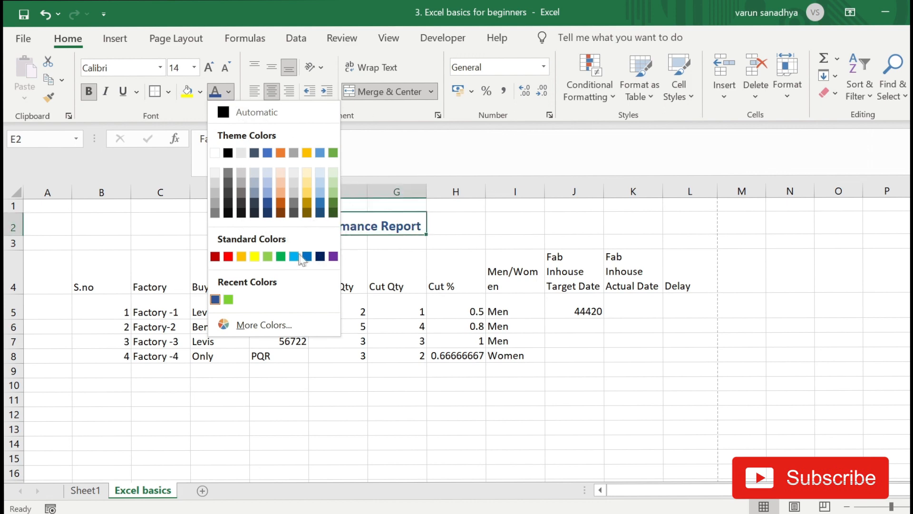
left_click(436, 258)
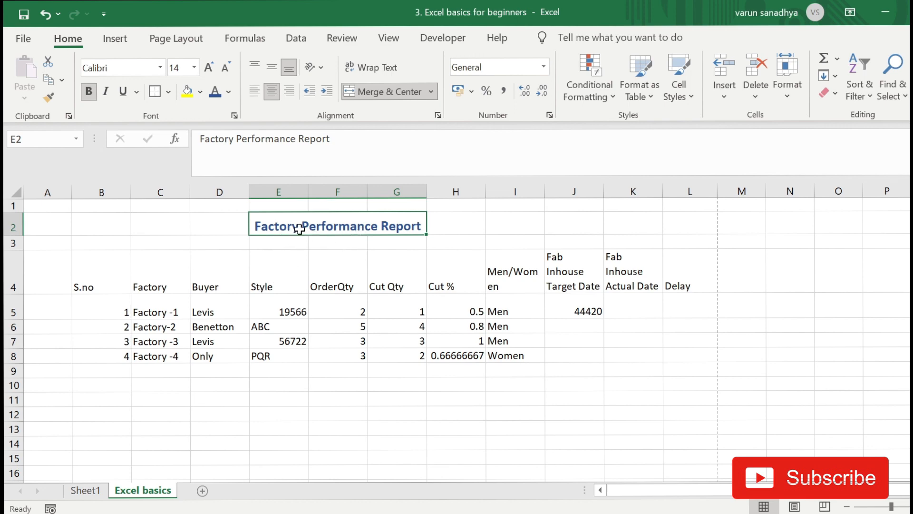
- Fill the S.no header cell B4 with light grey
left_click(272, 269)
left_click(98, 284)
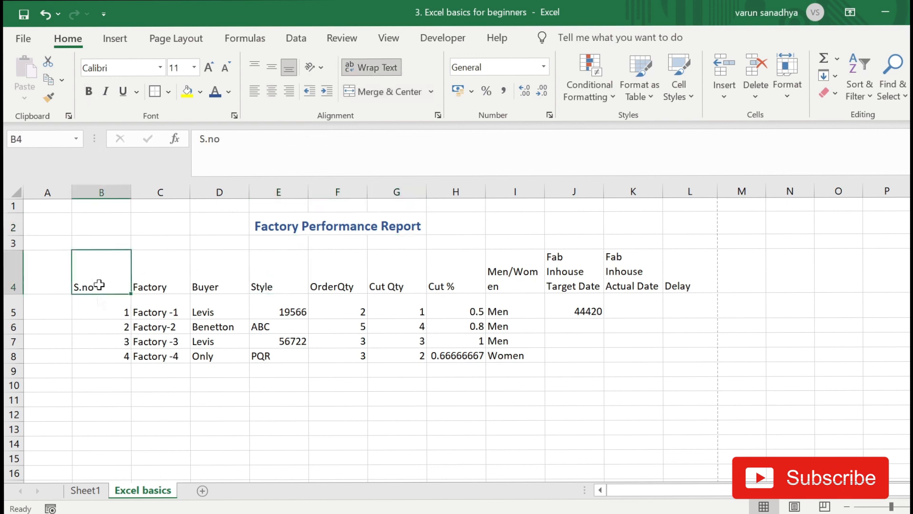
left_click(198, 95)
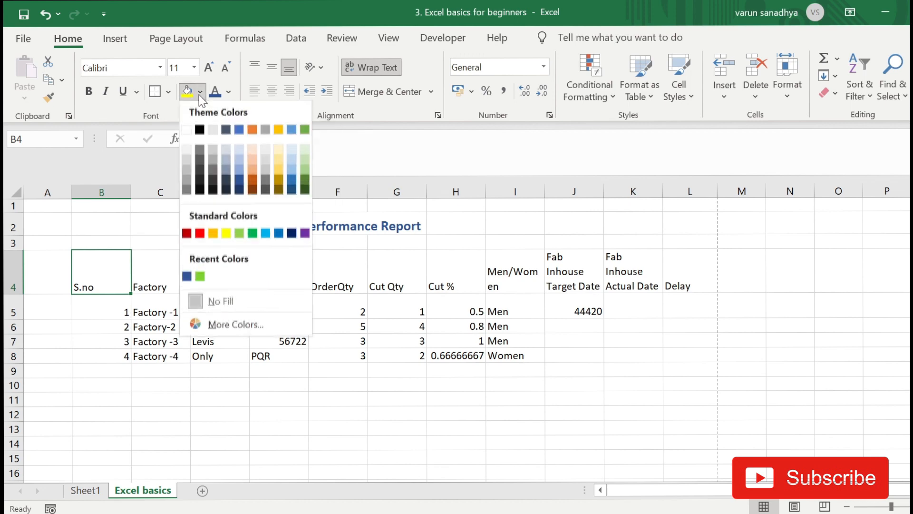
left_click(184, 164)
left_click(105, 329)
left_click(100, 285)
left_click(433, 384)
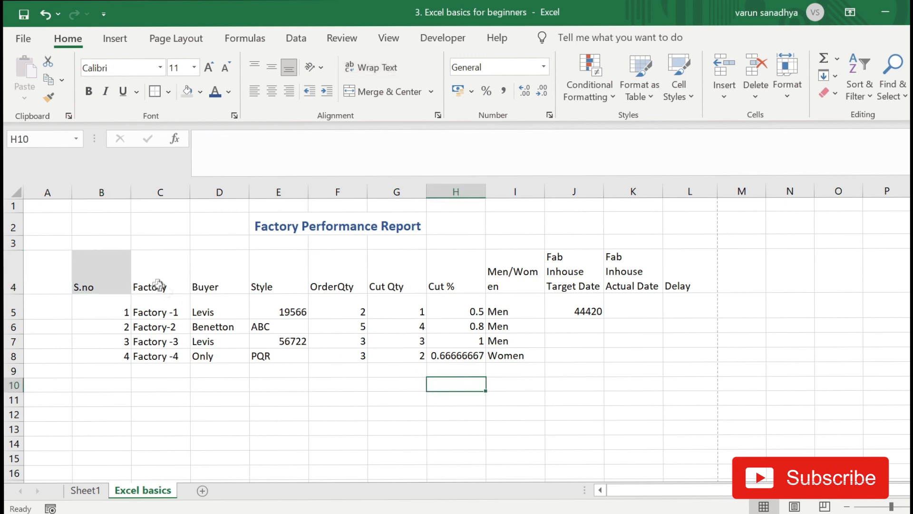
- Apply the same light grey fill to the header cells B4 to J4
left_click_drag(90, 266, 577, 280)
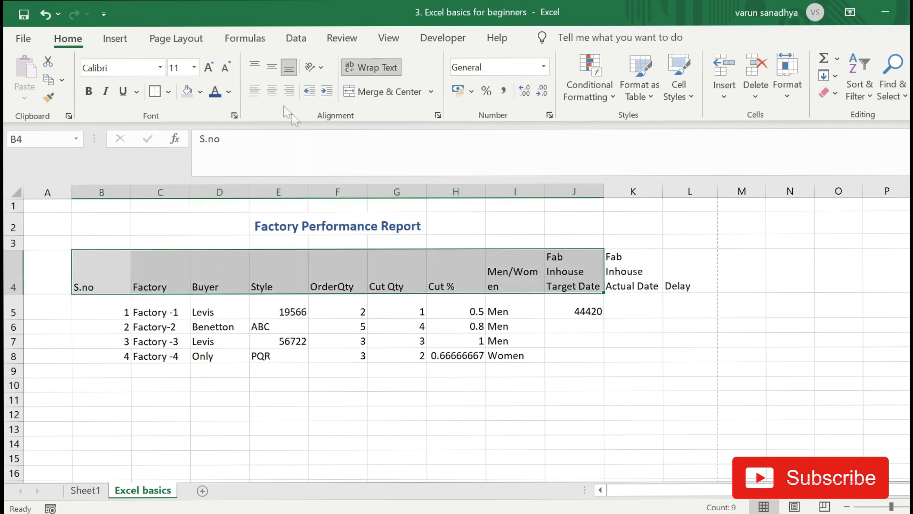
left_click(188, 91)
left_click(628, 341)
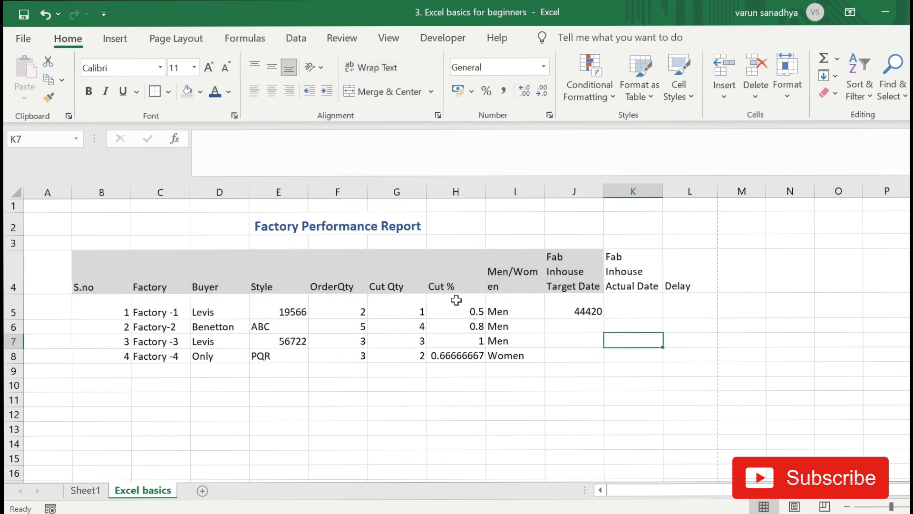
- Make the header text in B4 to J4 bold
left_click(563, 284)
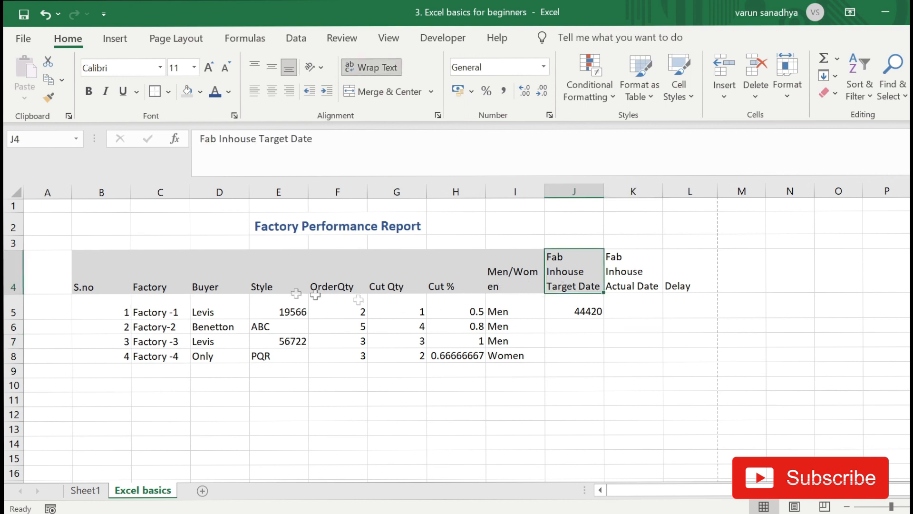
left_click_drag(95, 284, 595, 283)
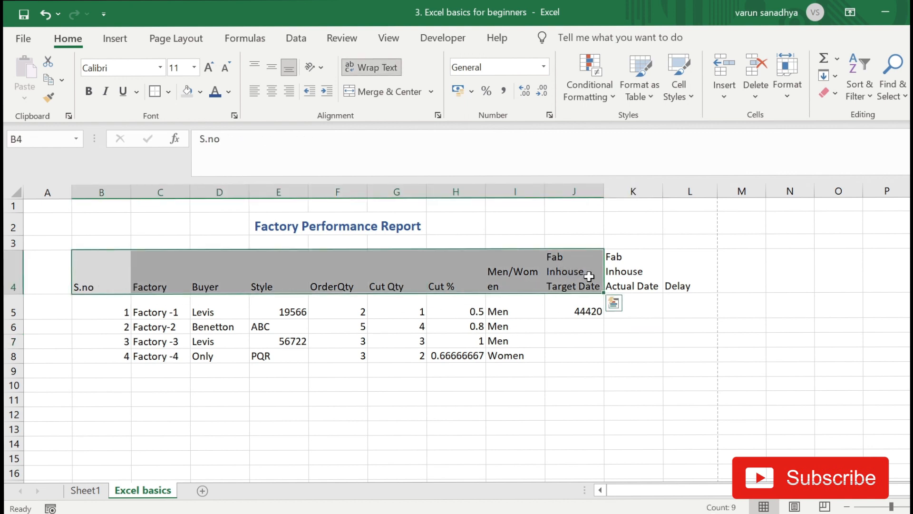
left_click(88, 97)
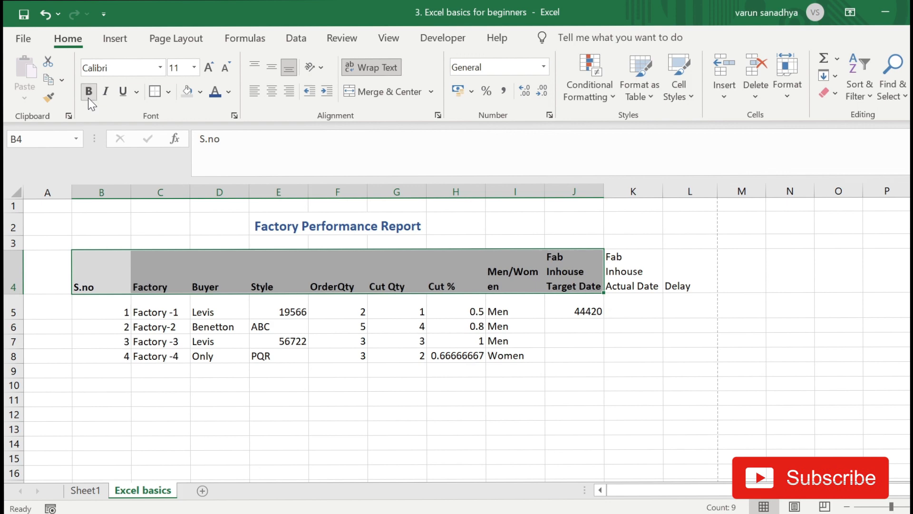
left_click(194, 387)
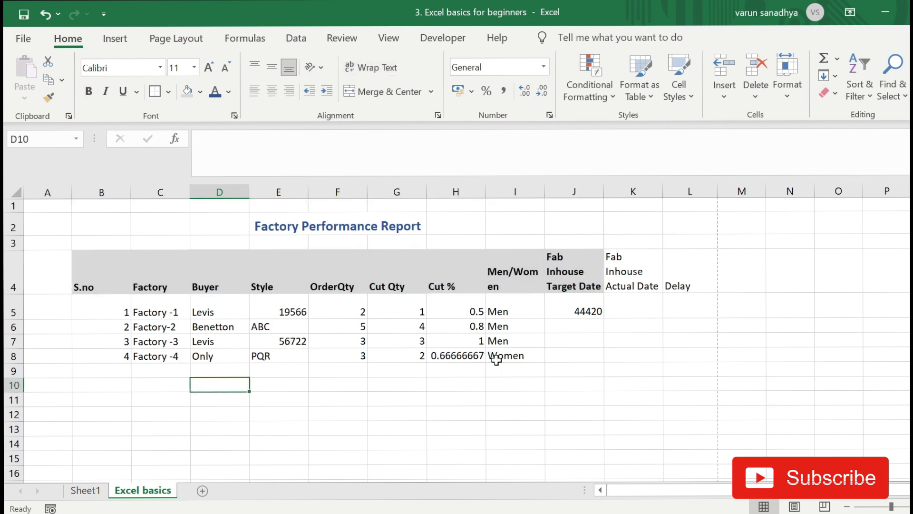
left_click_drag(616, 281, 639, 280)
left_click(669, 354)
left_click(455, 271)
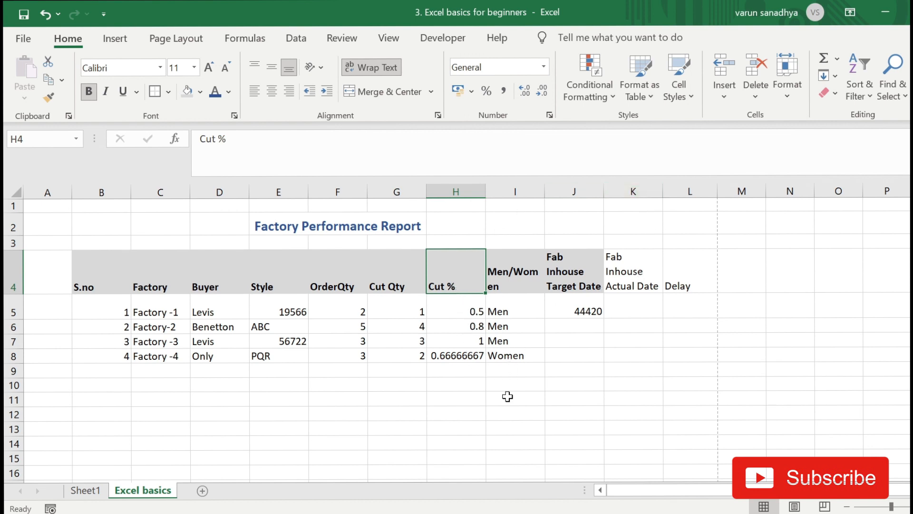
left_click(569, 279)
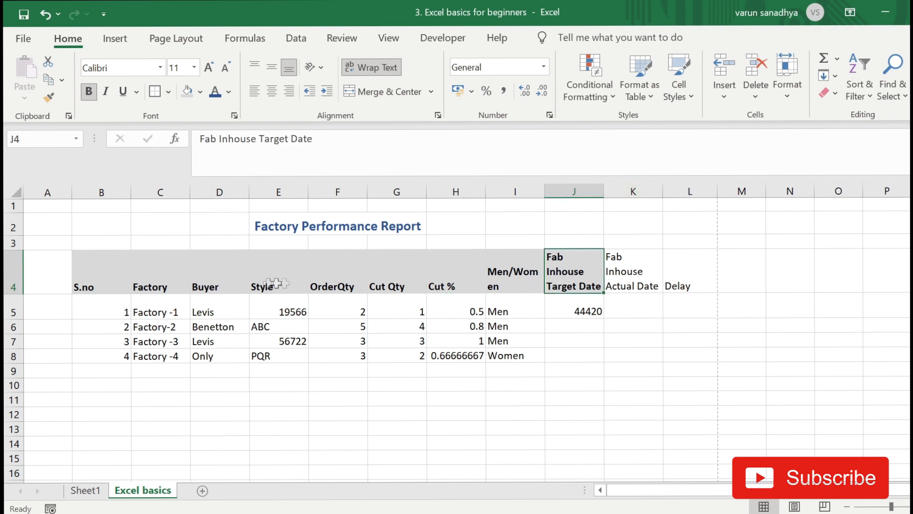
left_click_drag(171, 282, 581, 257)
left_click(590, 280)
left_click(527, 281)
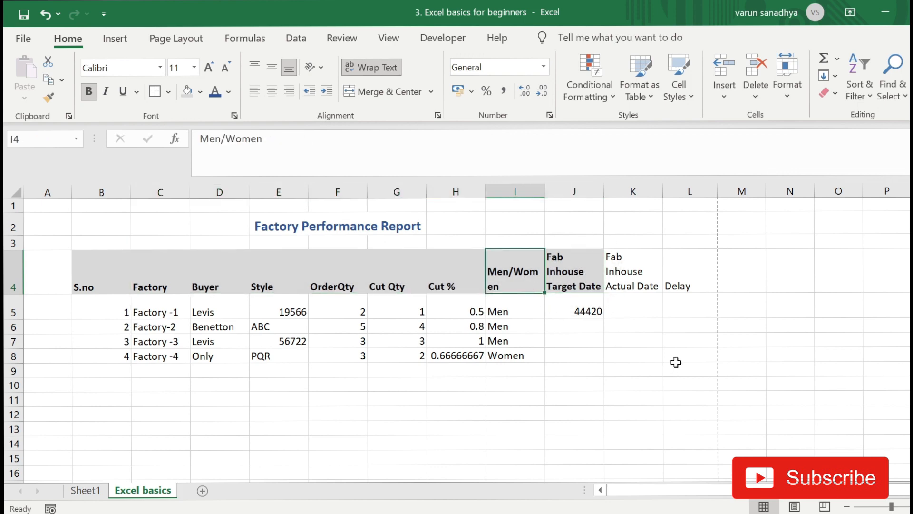
- Copy the formatting of header cell J4 onto the headers in K4 and L4 with Format Painter
left_click(576, 275)
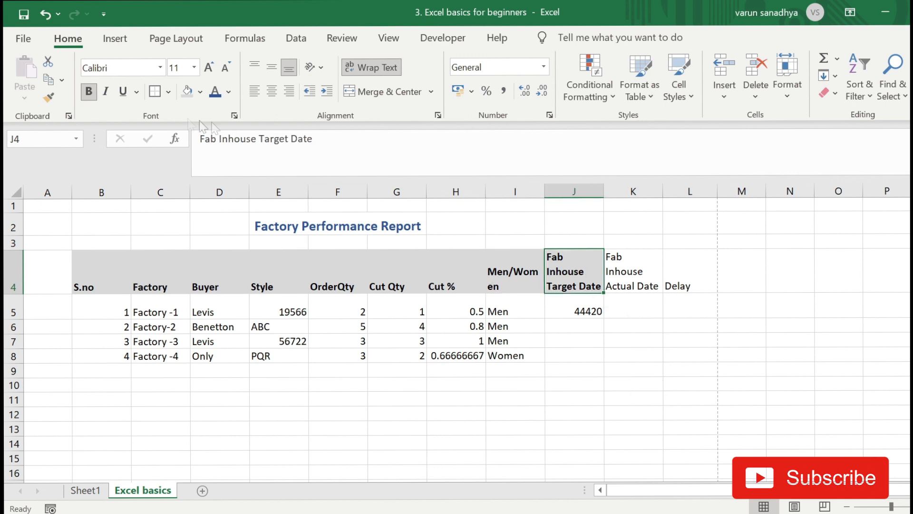
left_click(49, 98)
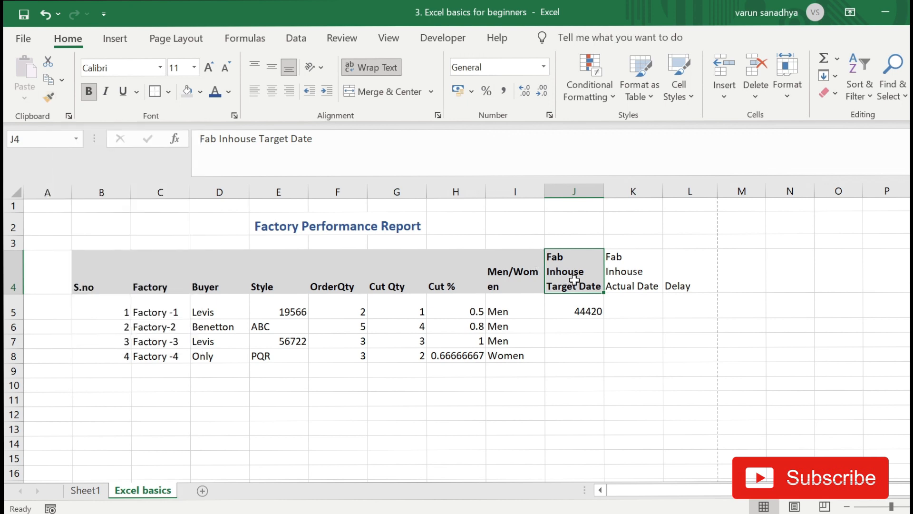
left_click(49, 98)
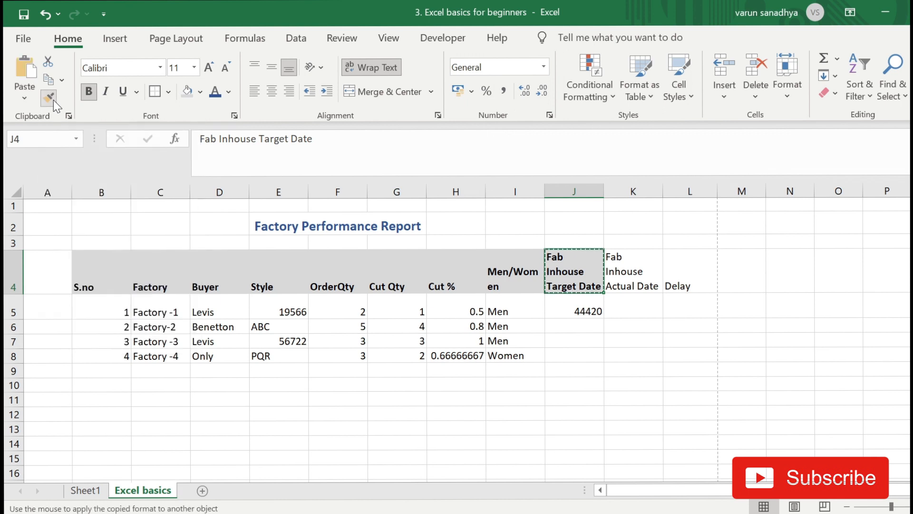
left_click_drag(622, 272, 678, 281)
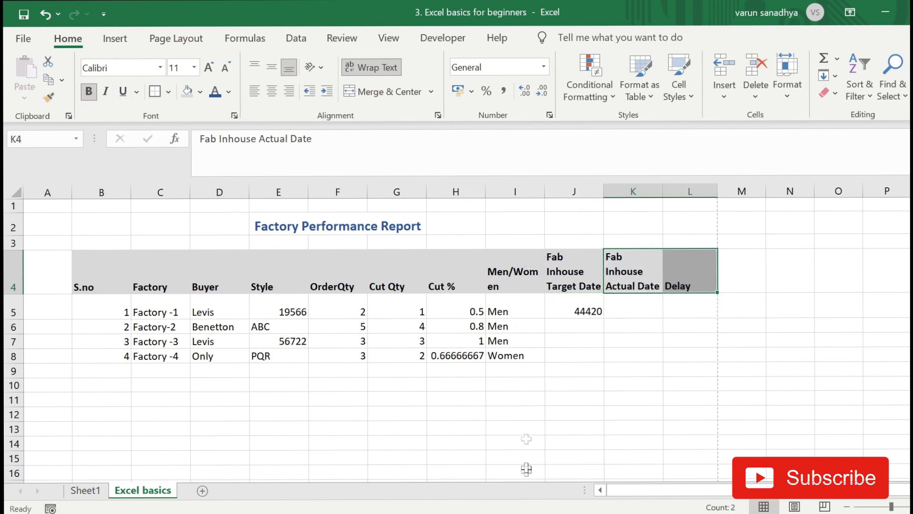
left_click(533, 362)
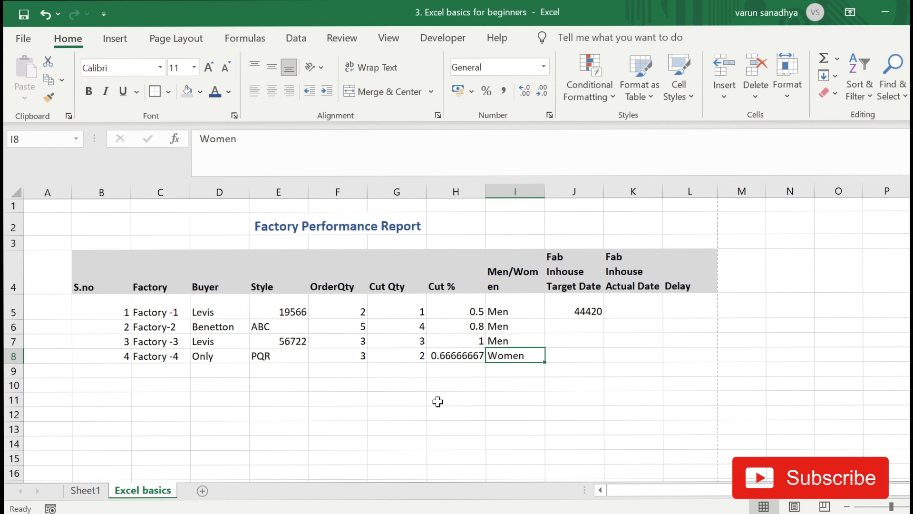
left_click(437, 402)
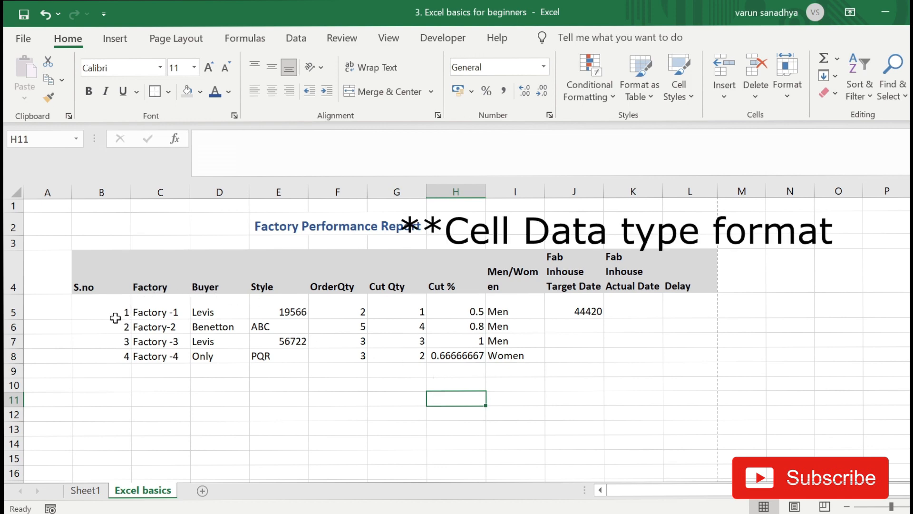
- Enter the sample number 1254 in cell K5 and replace it with 1234
left_click_drag(101, 310, 421, 343)
left_click(230, 425)
left_click(632, 313)
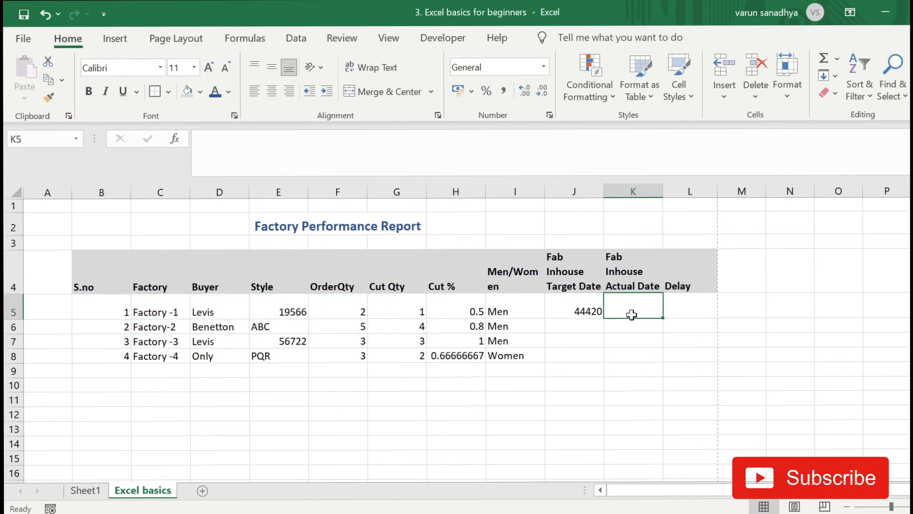
type("1254")
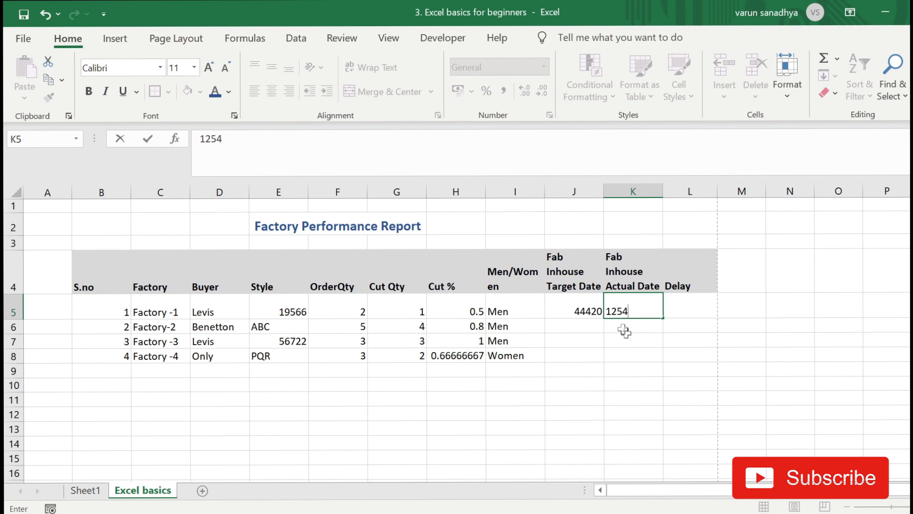
left_click(642, 370)
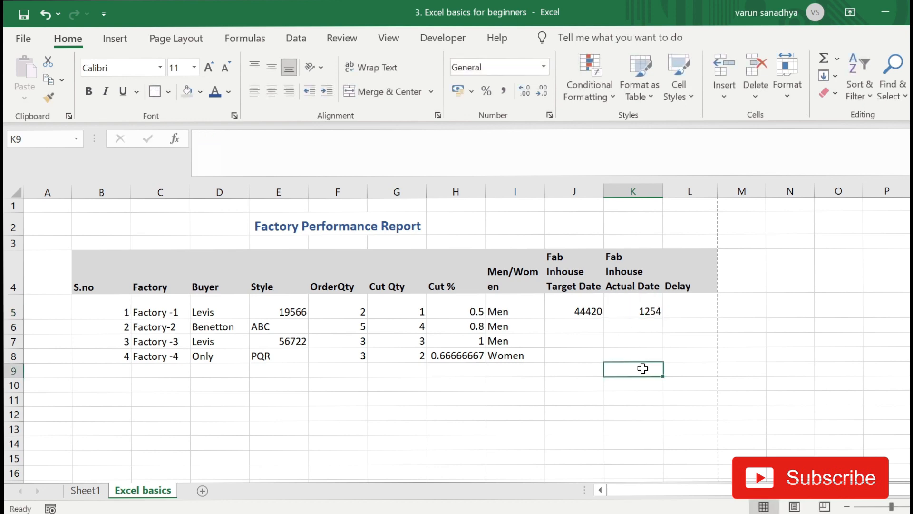
left_click(633, 308)
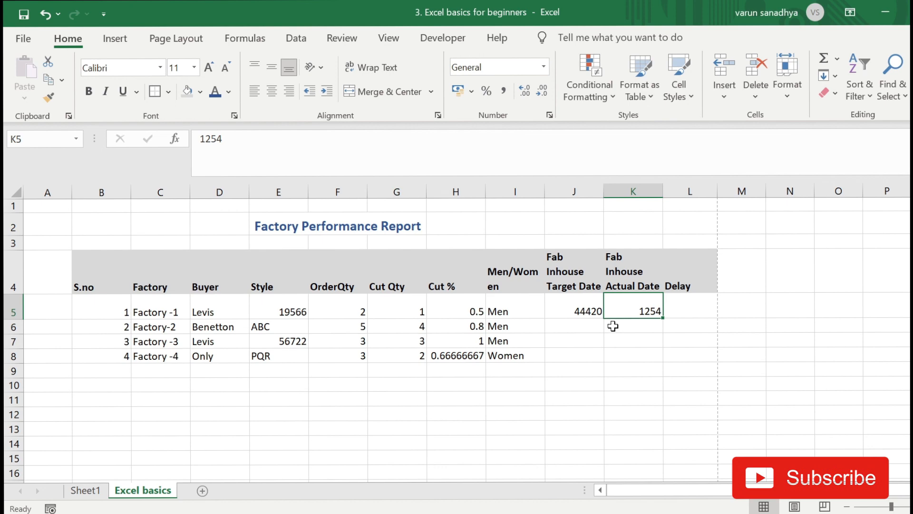
type("123")
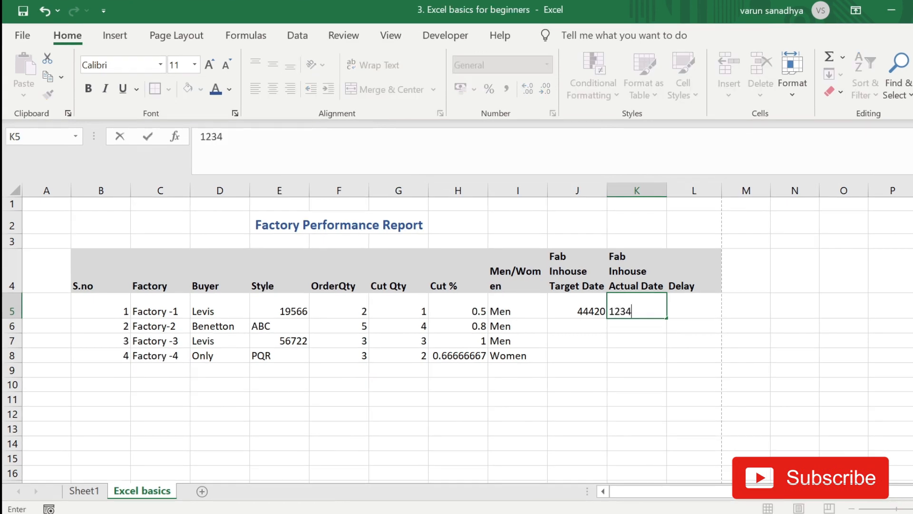
left_click(699, 370)
left_click(639, 311)
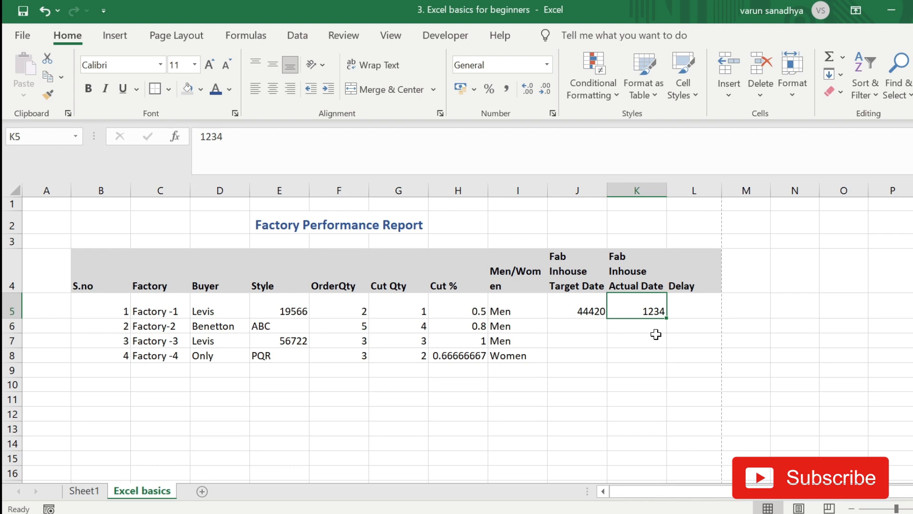
- Enter the word "text" in cell K5, then clear the cell
type("text")
key("Return")
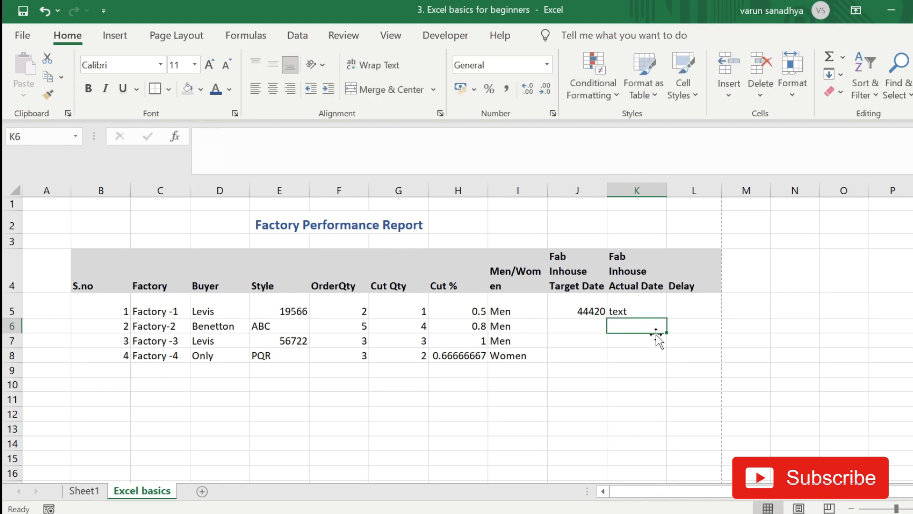
left_click(646, 313)
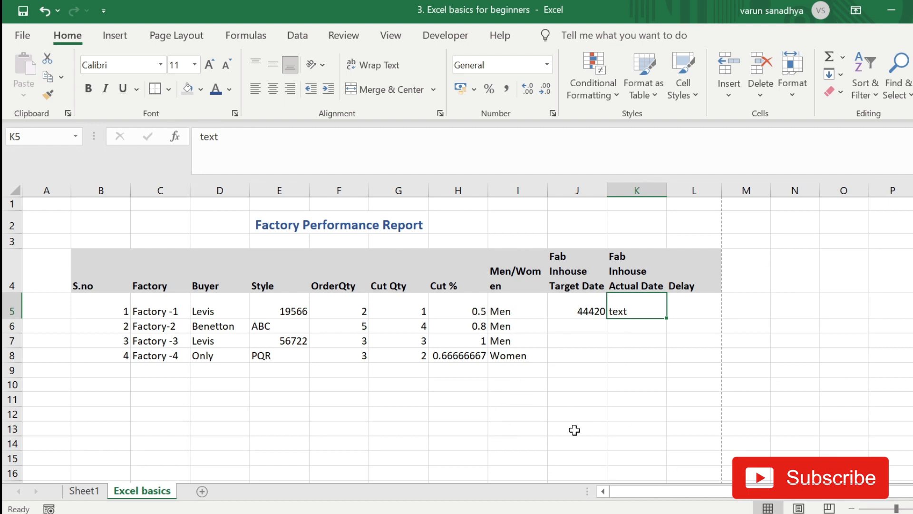
left_click(635, 355)
left_click(622, 308)
key("Delete")
- Format the Cut % values in H5 to H8 as Percentage
left_click_drag(472, 310, 460, 358)
left_click(440, 396)
left_click_drag(463, 304, 459, 358)
left_click_drag(468, 311, 468, 352)
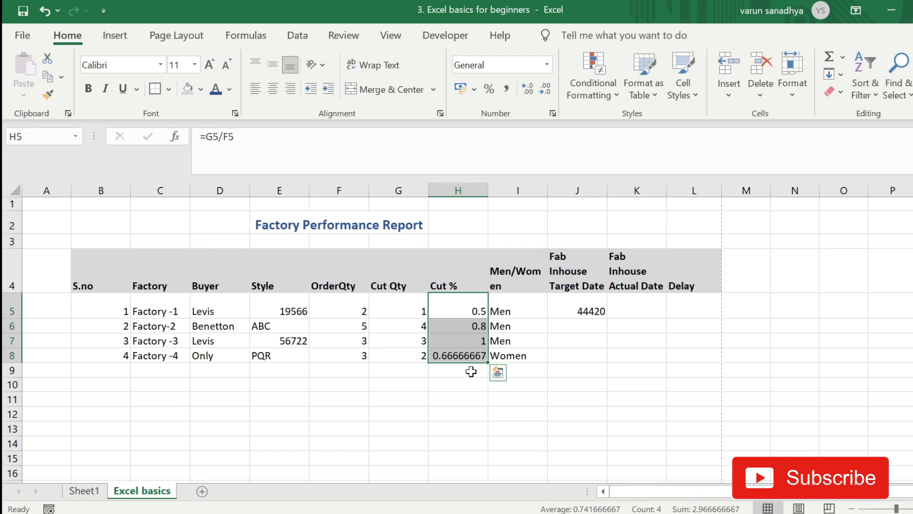
left_click_drag(456, 305, 455, 353)
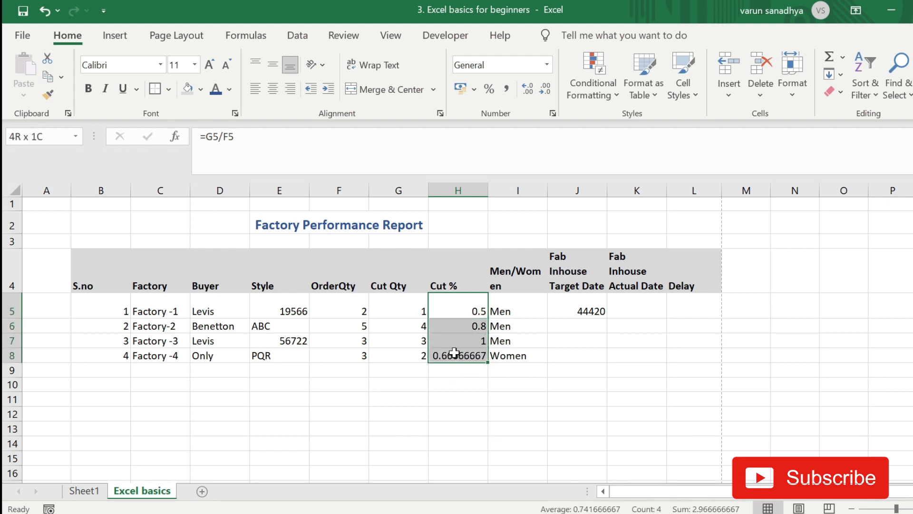
left_click(547, 64)
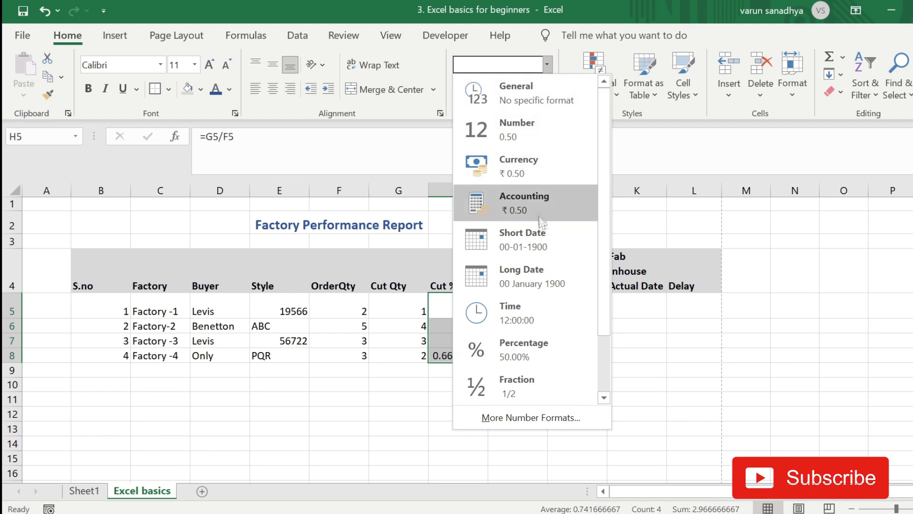
left_click(516, 350)
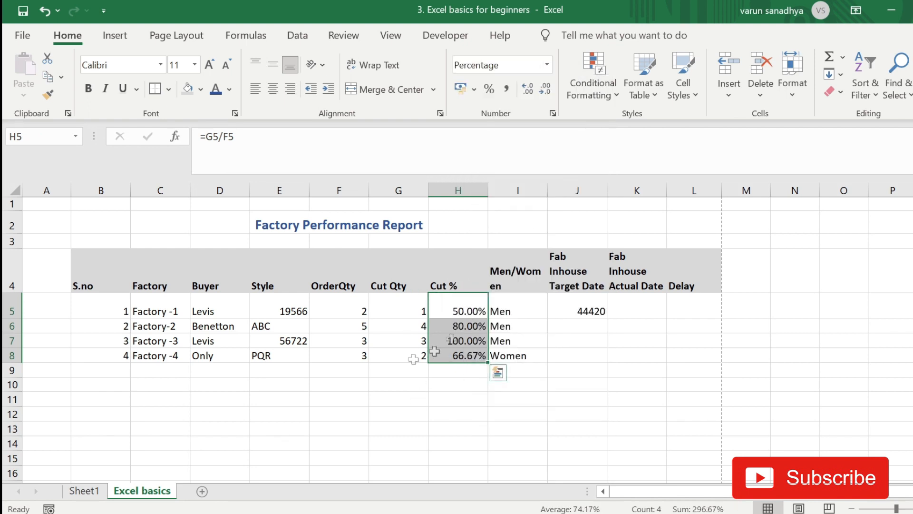
left_click(397, 429)
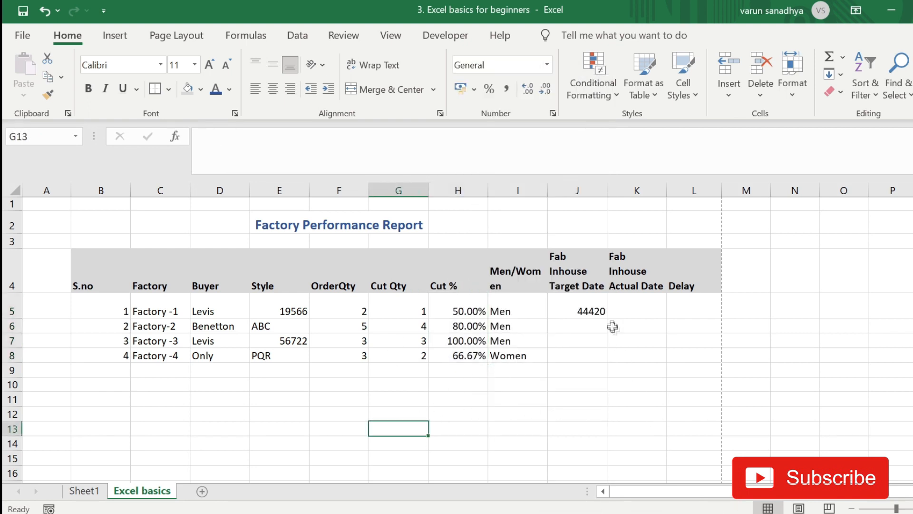
- Format the date cells J5 to K8 as Long Date and widen column J to fit the date
left_click_drag(573, 299, 618, 323)
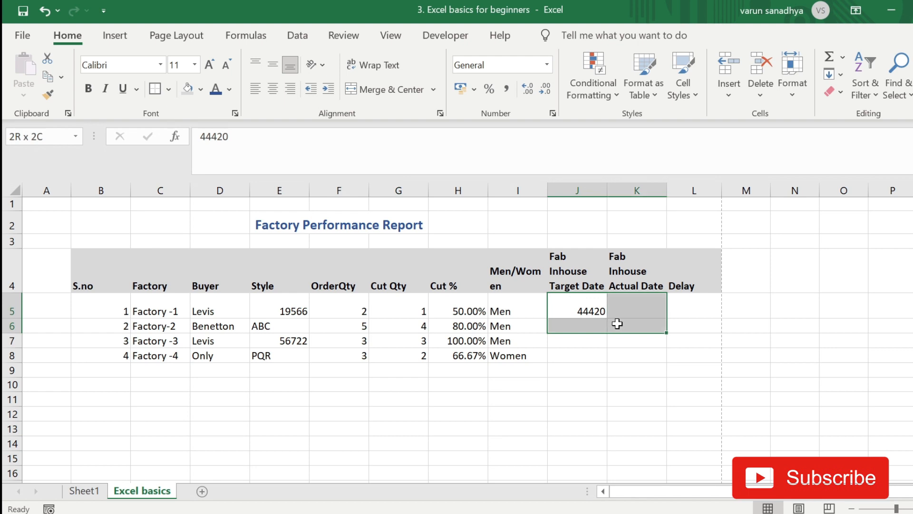
left_click_drag(577, 310, 623, 355)
left_click(548, 65)
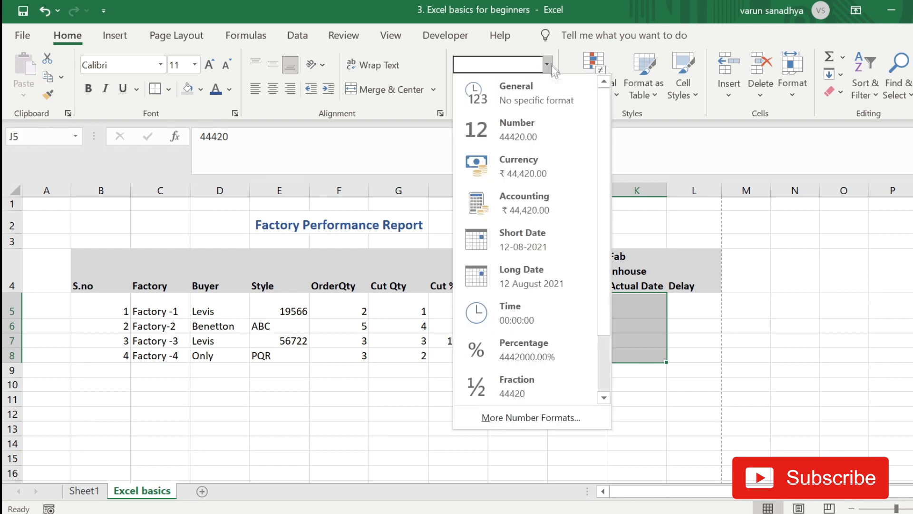
left_click(560, 289)
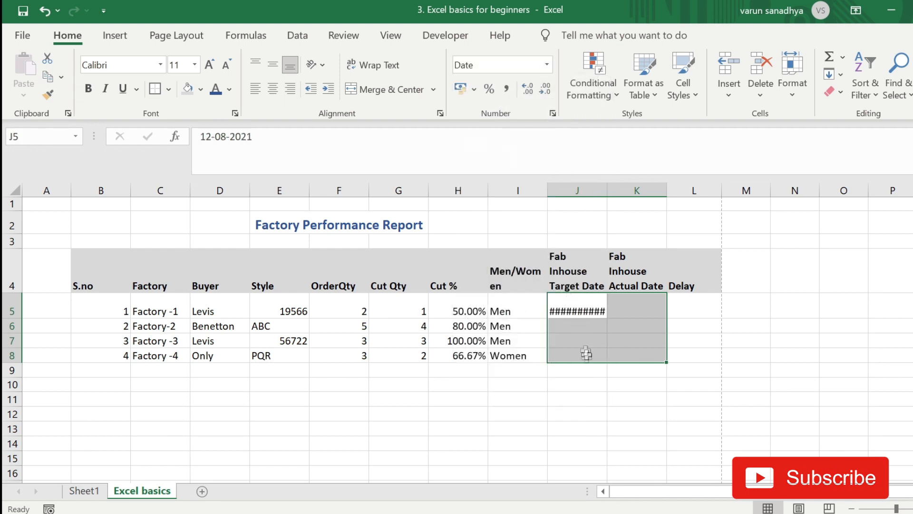
left_click_drag(611, 190, 630, 195)
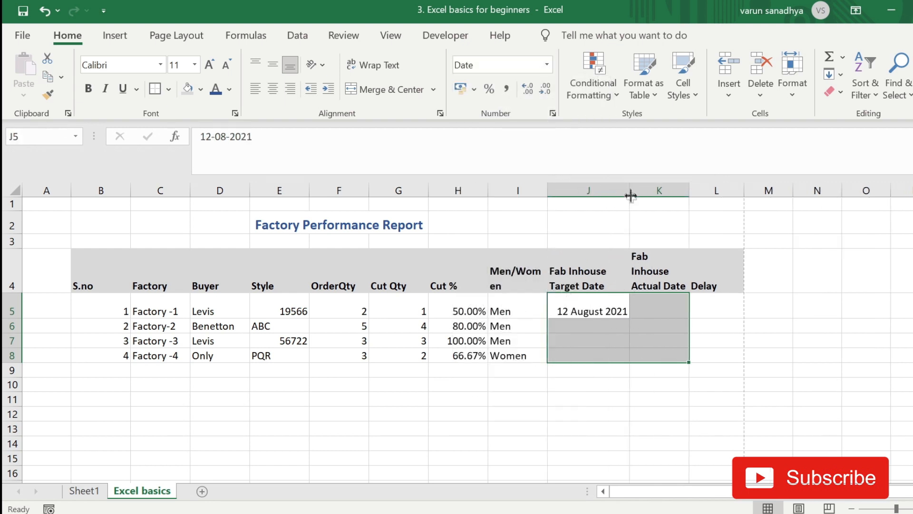
left_click(584, 347)
- Examine the Date, Percentage, Number, Currency and Accounting options in Format Cells for J5 to K7, without applying any
left_click(593, 313)
left_click_drag(589, 312, 643, 342)
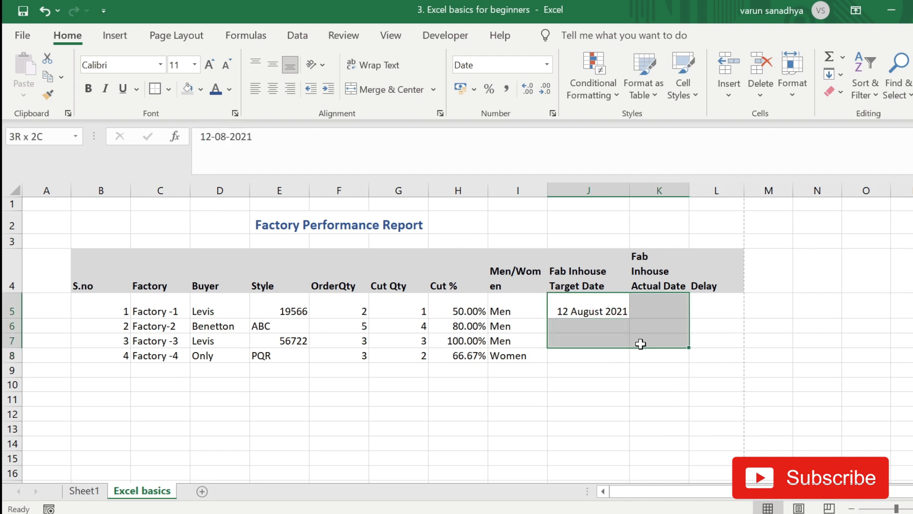
left_click(548, 66)
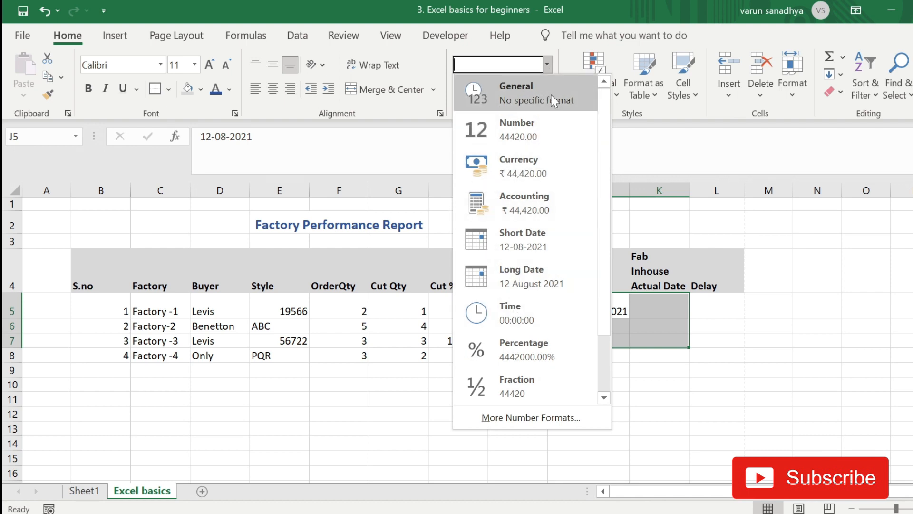
left_click(523, 419)
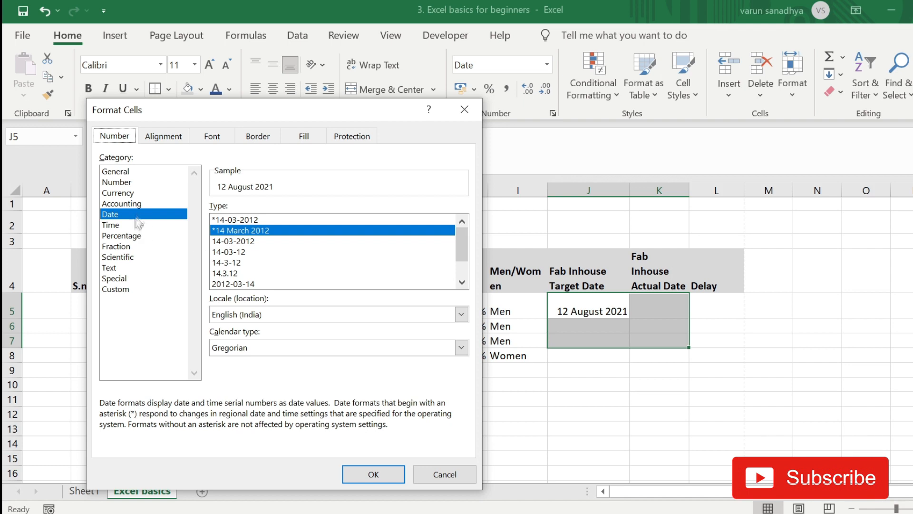
left_click(461, 282)
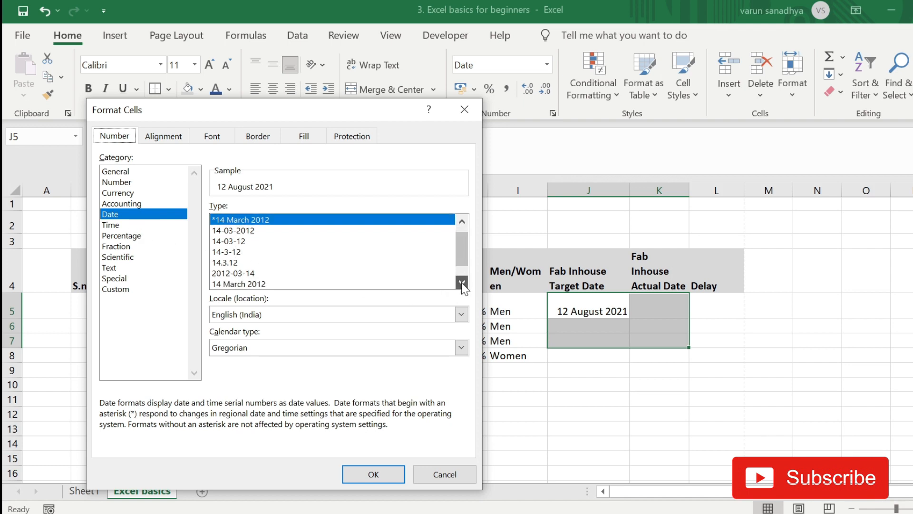
left_click(461, 282)
left_click(461, 283)
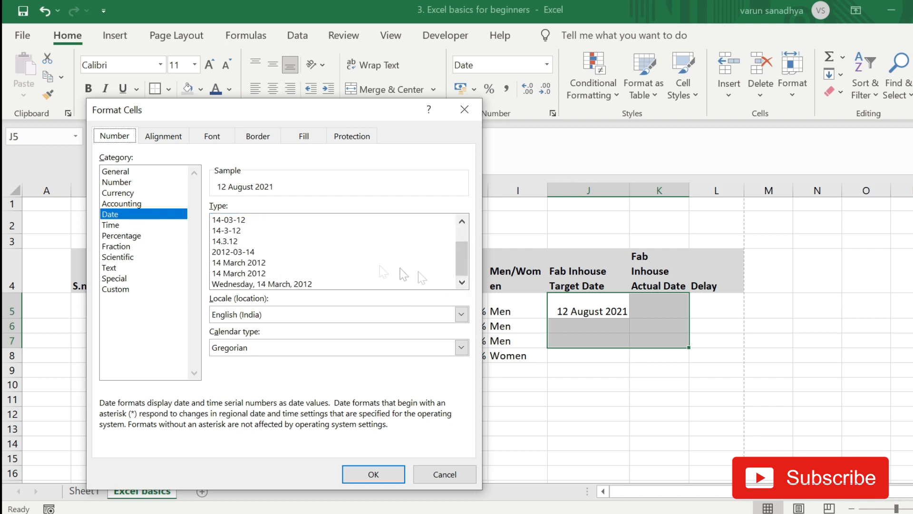
left_click_drag(462, 267, 460, 235)
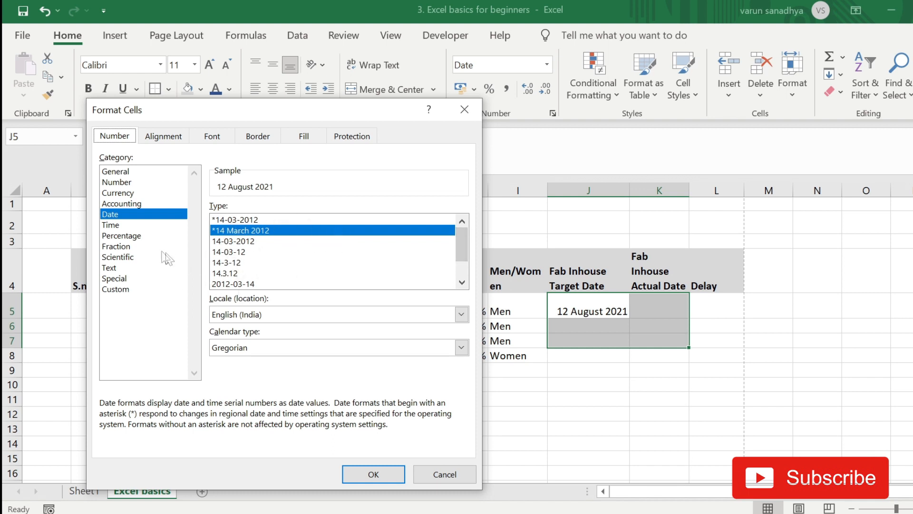
left_click(118, 237)
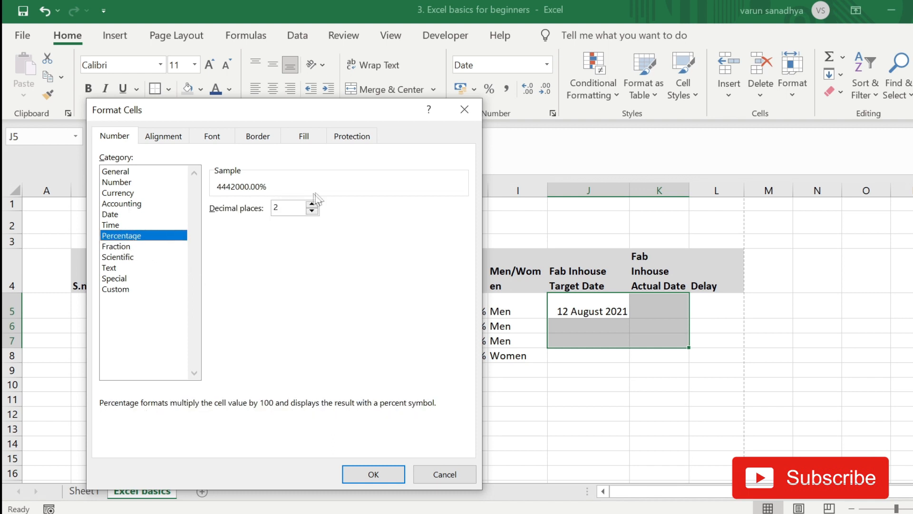
left_click(122, 180)
left_click(126, 193)
left_click(128, 204)
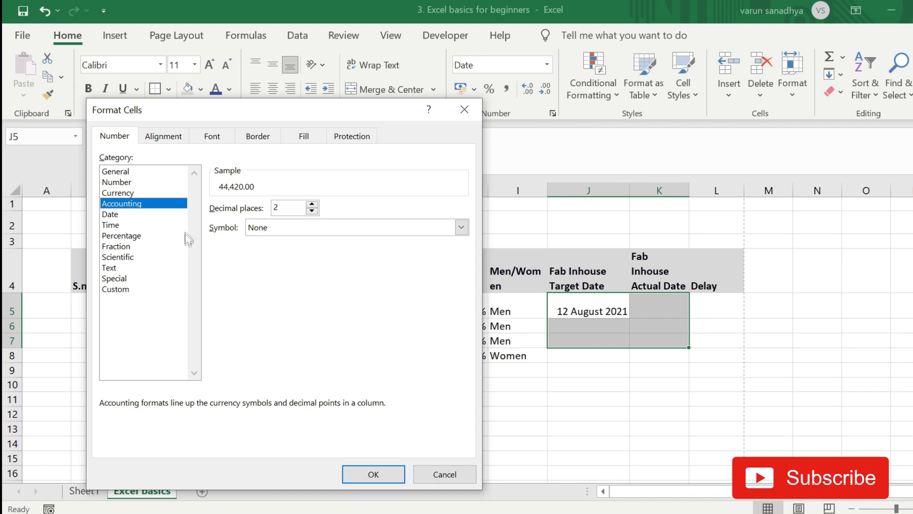
left_click(465, 110)
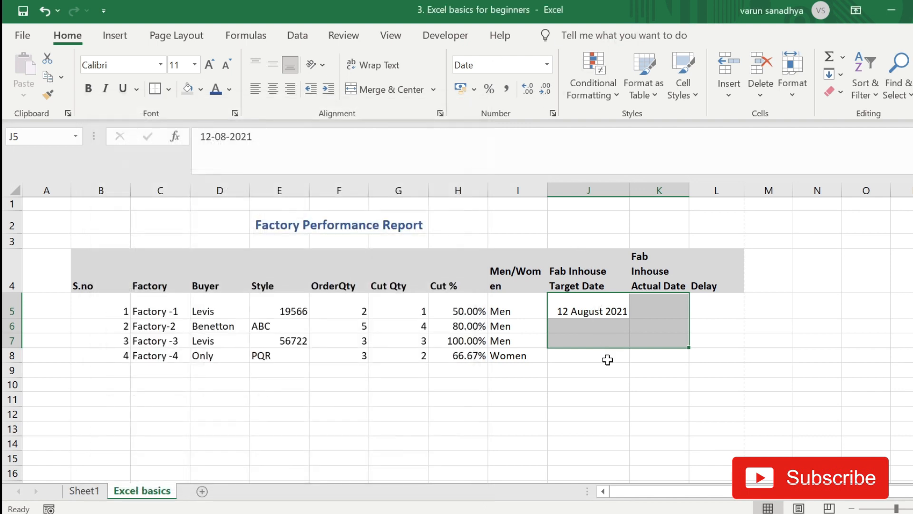
left_click(604, 356)
- Try fewer and more decimals on the Cut % values in H5 to H8, ending with no decimal places
left_click(458, 315)
left_click_drag(458, 317, 468, 356)
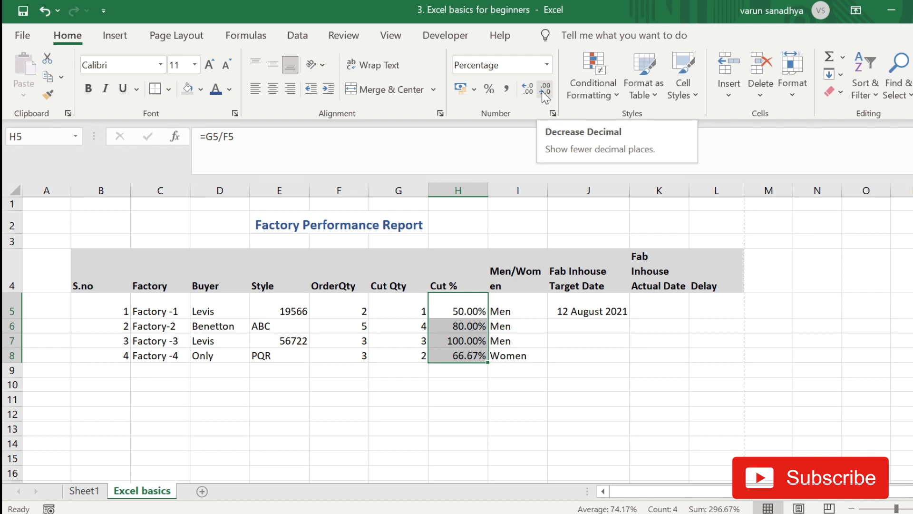
left_click(545, 88)
left_click(542, 89)
left_click(528, 90)
left_click(529, 91)
left_click(540, 90)
left_click(540, 90)
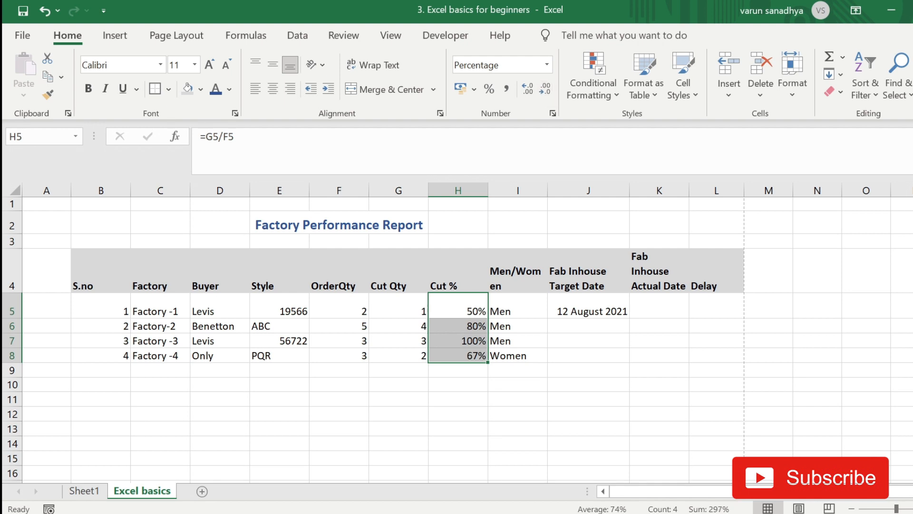
left_click(474, 89)
left_click(479, 91)
left_click(410, 384)
left_click(457, 305)
left_click(344, 380)
left_click(420, 327)
left_click(457, 310)
left_click(98, 297)
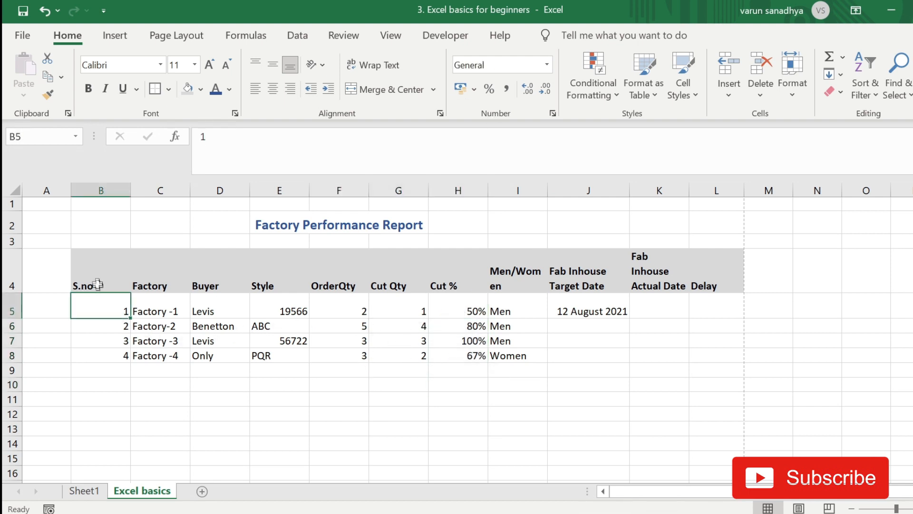
left_click(145, 337)
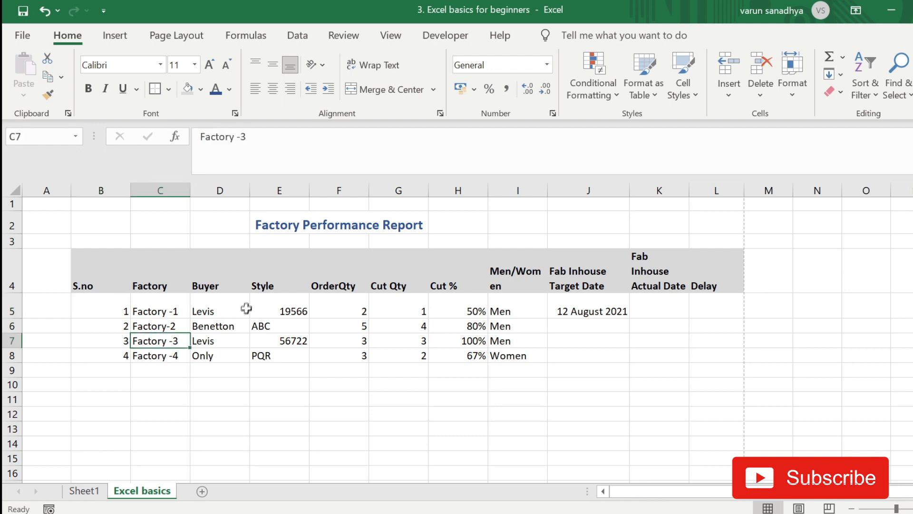
left_click_drag(91, 281, 712, 352)
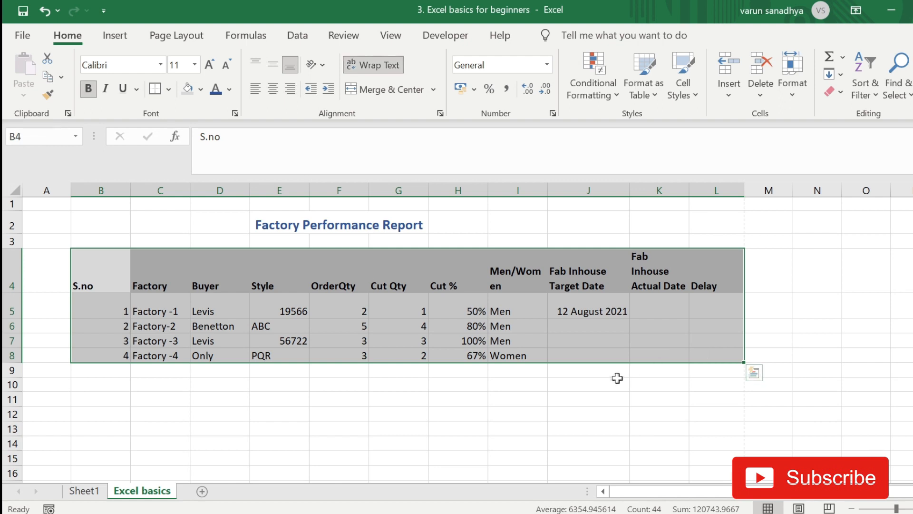
left_click(618, 378)
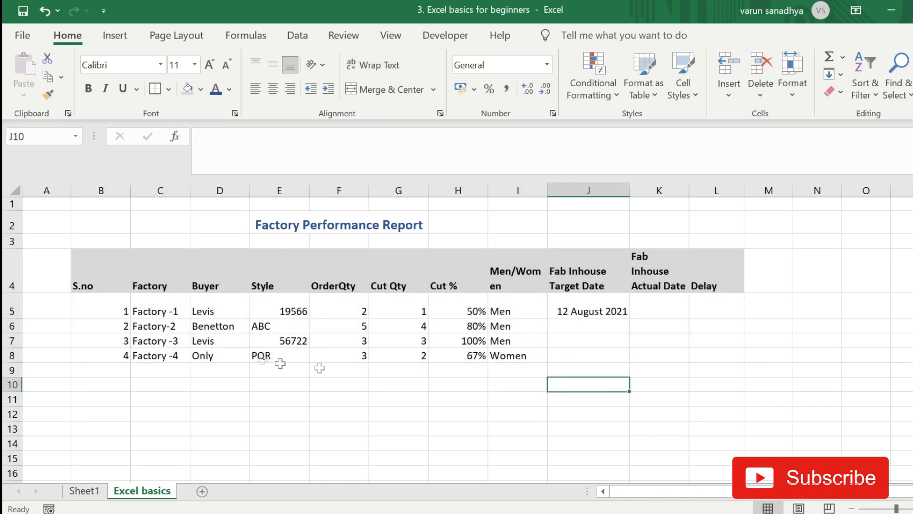
left_click(245, 377)
left_click_drag(115, 283, 718, 351)
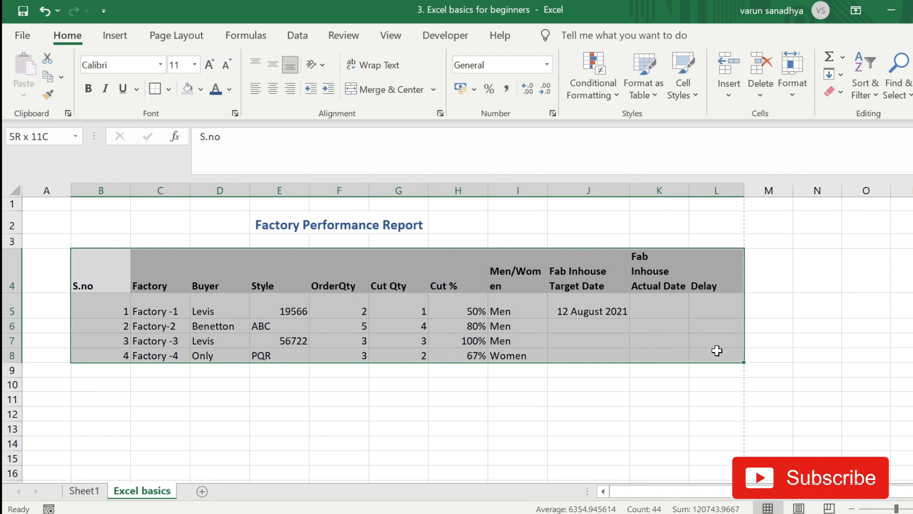
left_click(475, 425)
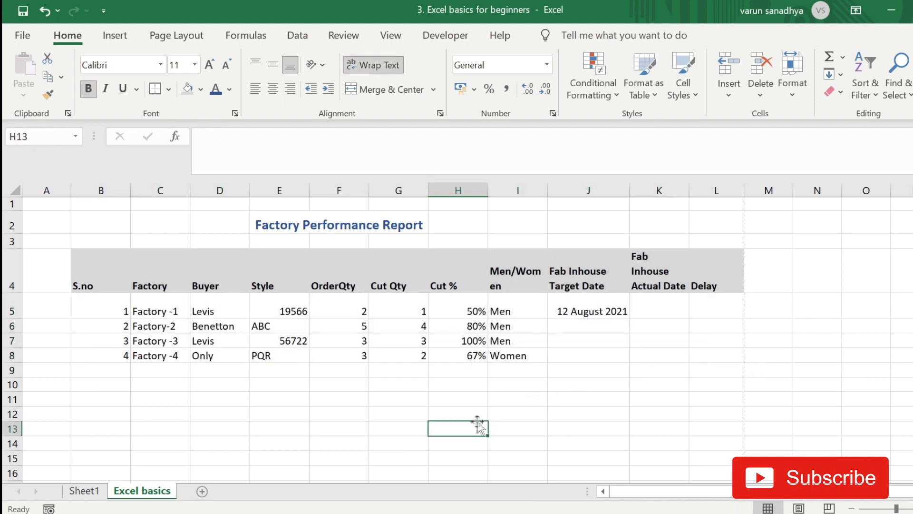
- Add a bottom border and a top border to the S.no header cell B4
left_click(90, 279)
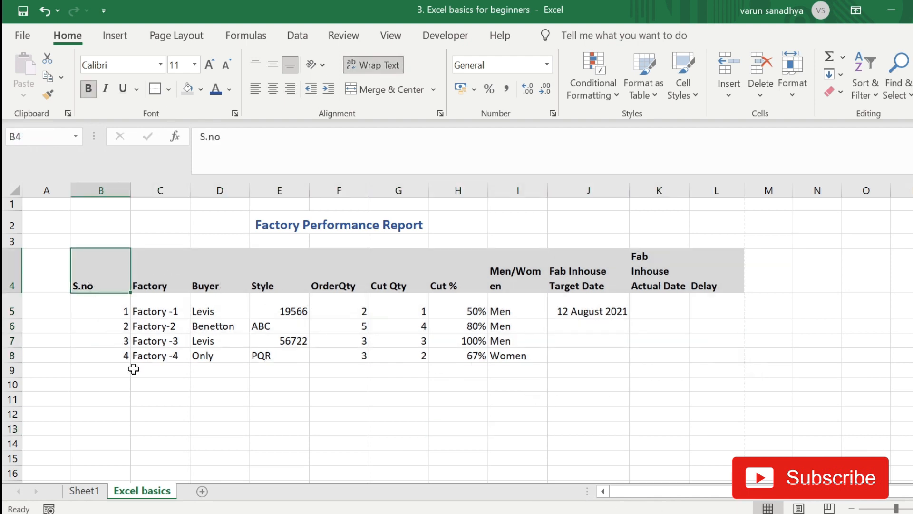
left_click(168, 90)
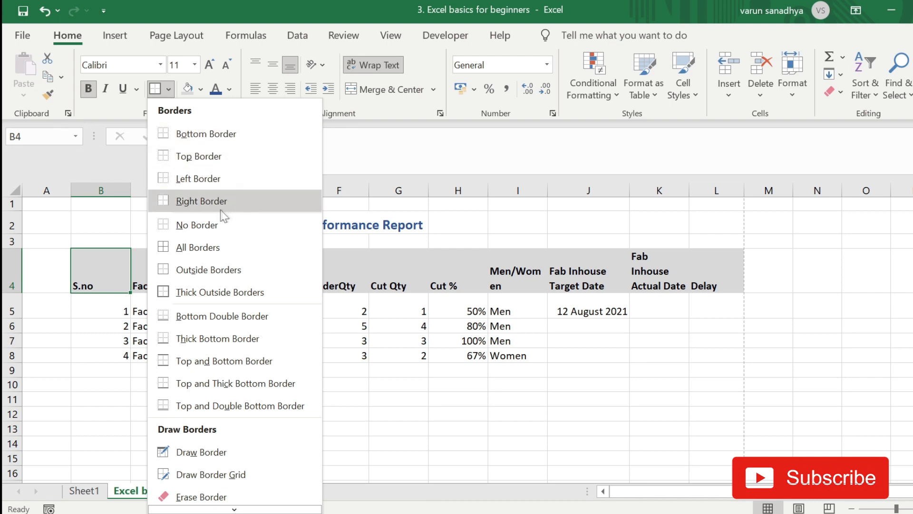
left_click(226, 138)
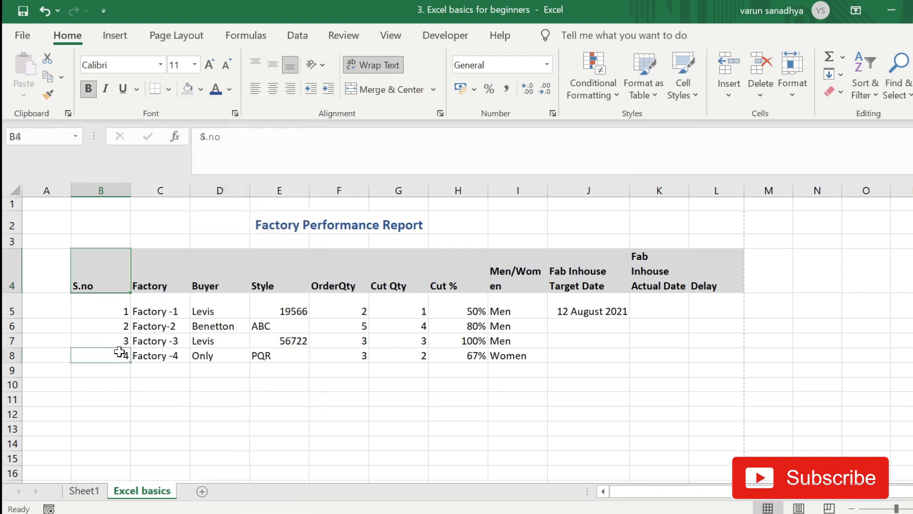
left_click(123, 352)
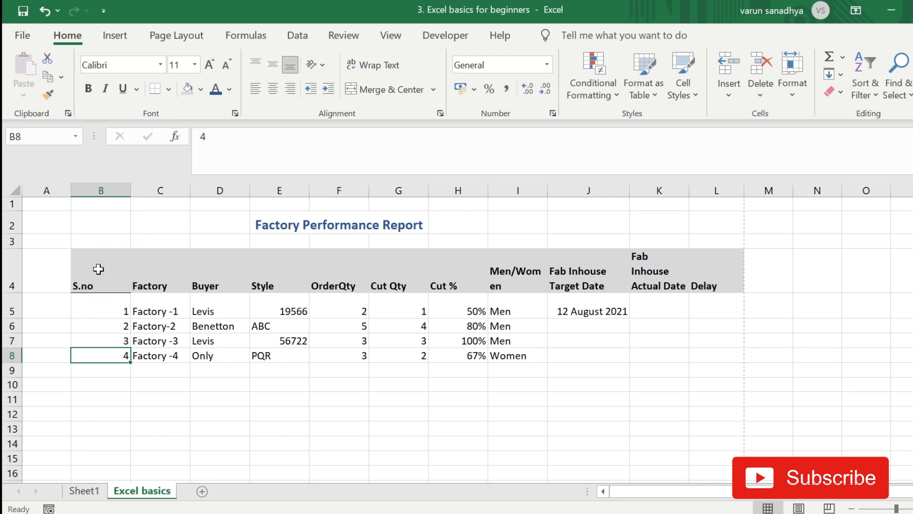
left_click(95, 265)
left_click(167, 89)
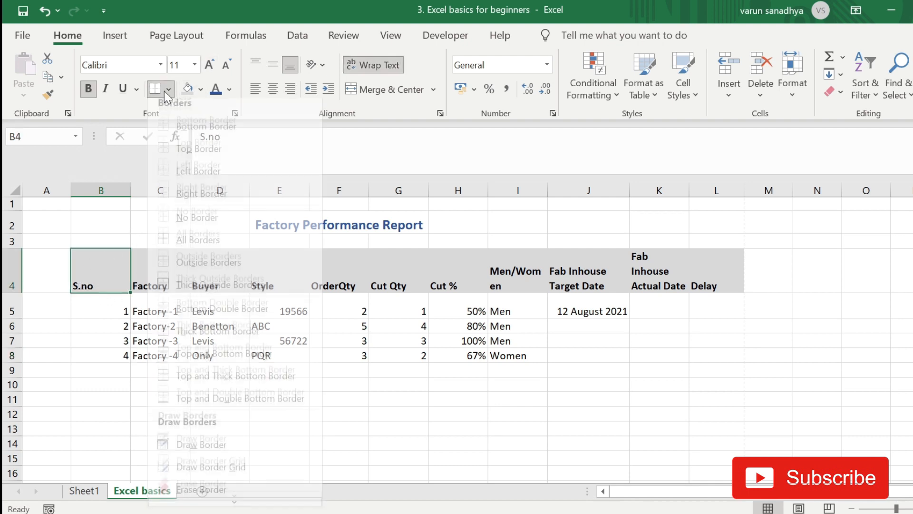
left_click(183, 157)
left_click(123, 339)
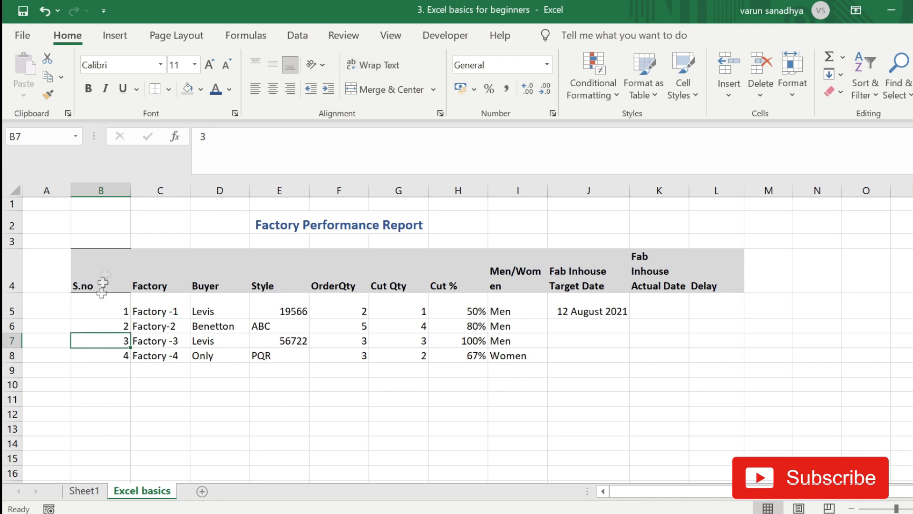
- Examine the border presets, line colours and line styles available for cell B4, without applying any
left_click(81, 267)
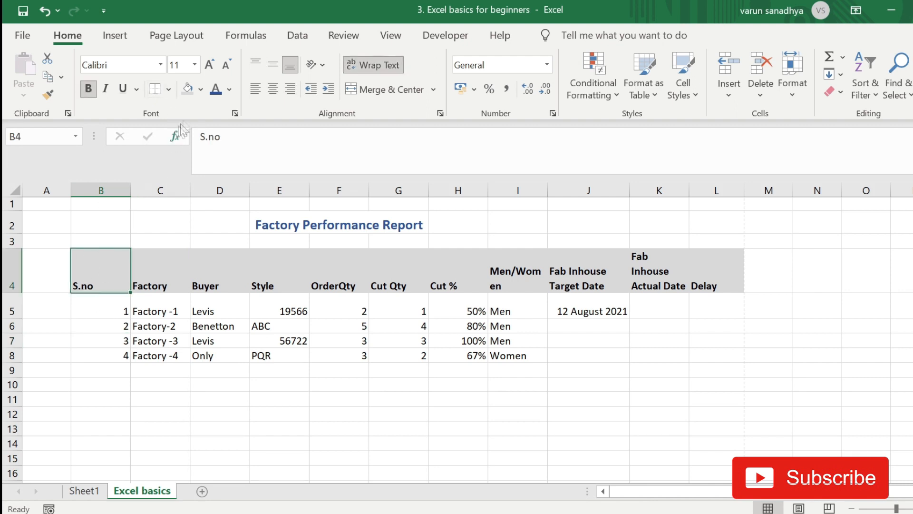
left_click(169, 90)
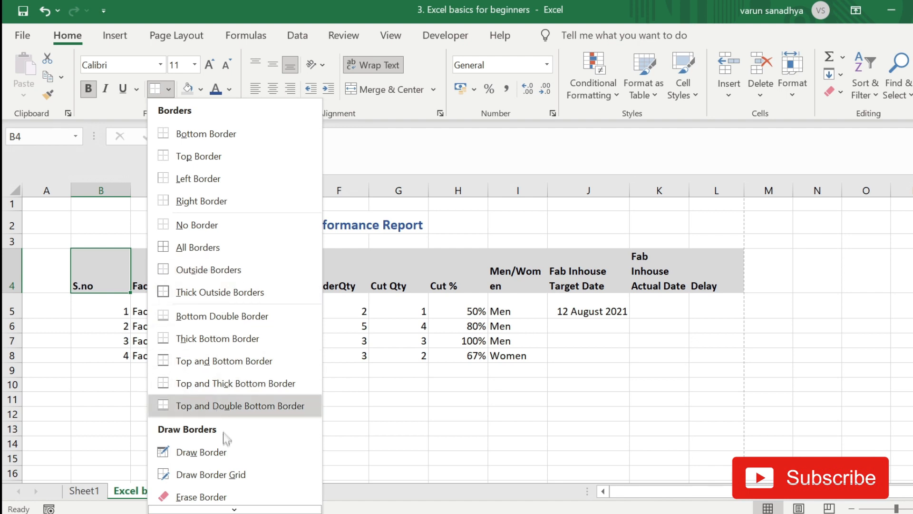
scroll(240, 404, "down", 1)
scroll(245, 431, "down", 1)
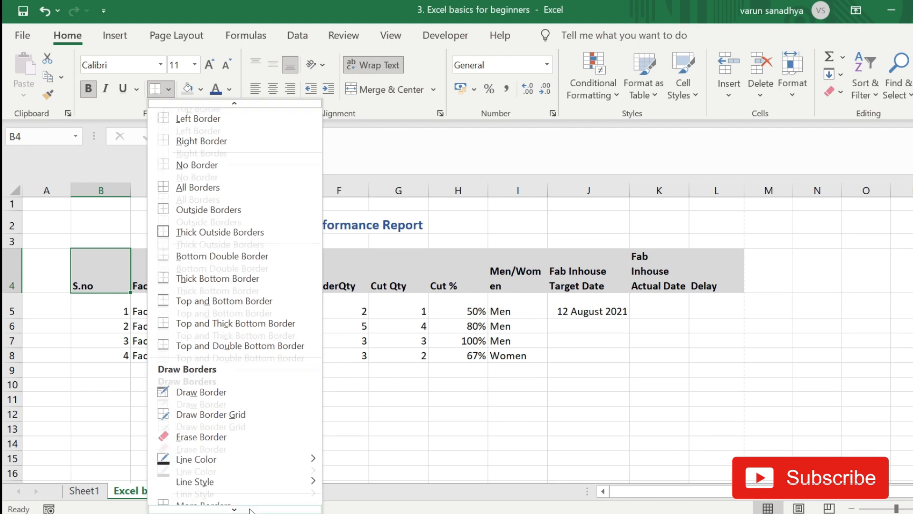
mouse_move(237, 461)
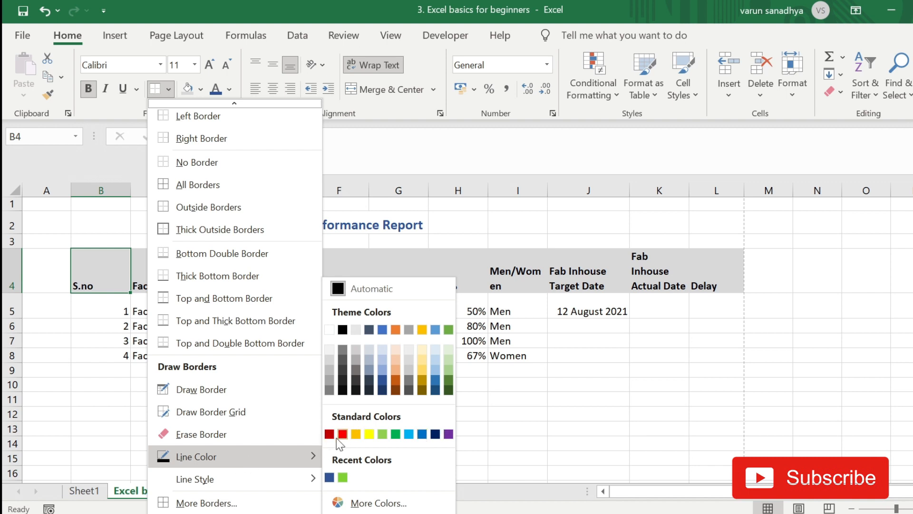
mouse_move(257, 481)
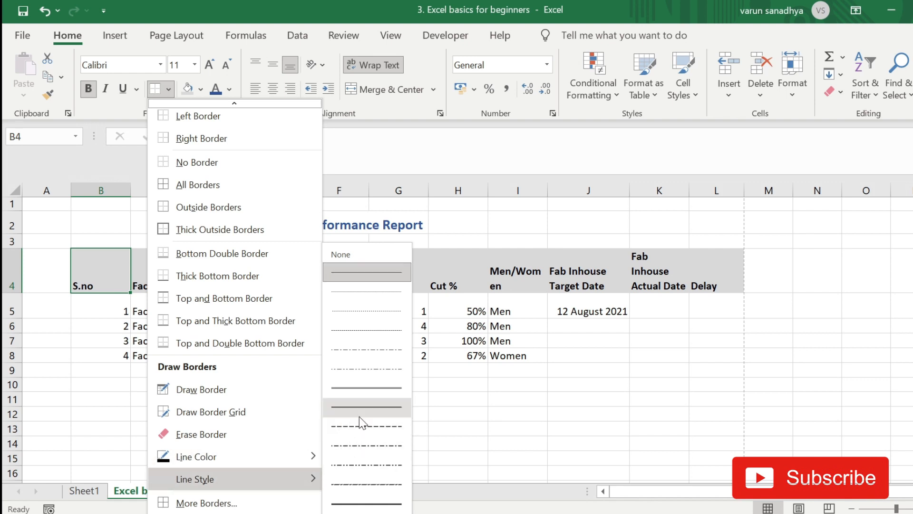
left_click(455, 410)
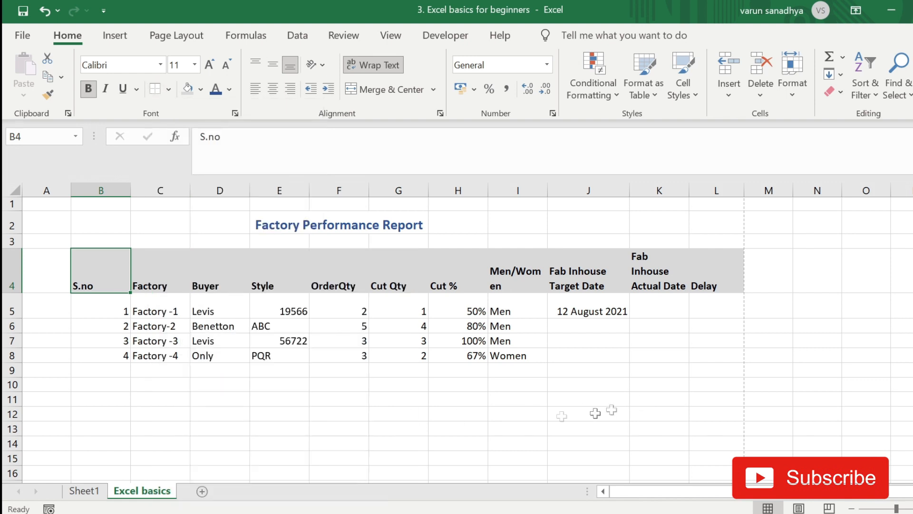
- Apply All Borders to the whole report table, B4 to L8
left_click(172, 354)
left_click_drag(103, 280, 701, 358)
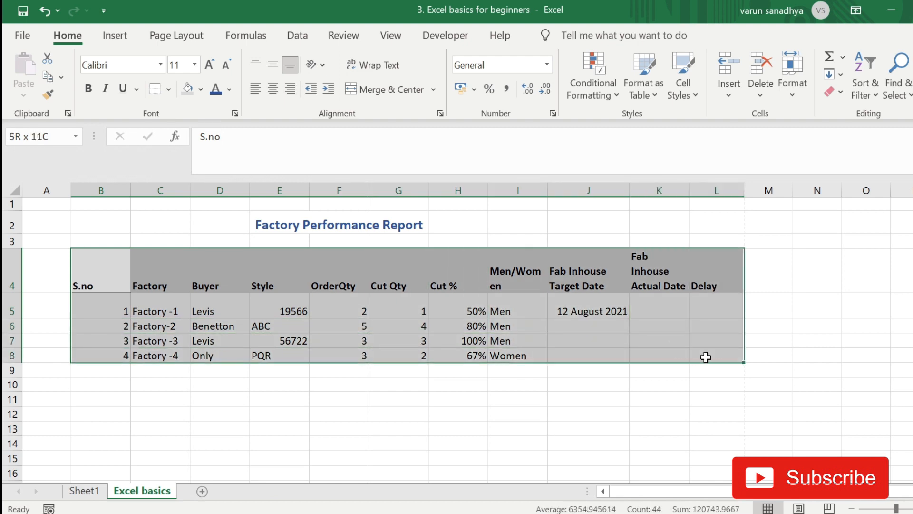
left_click(168, 90)
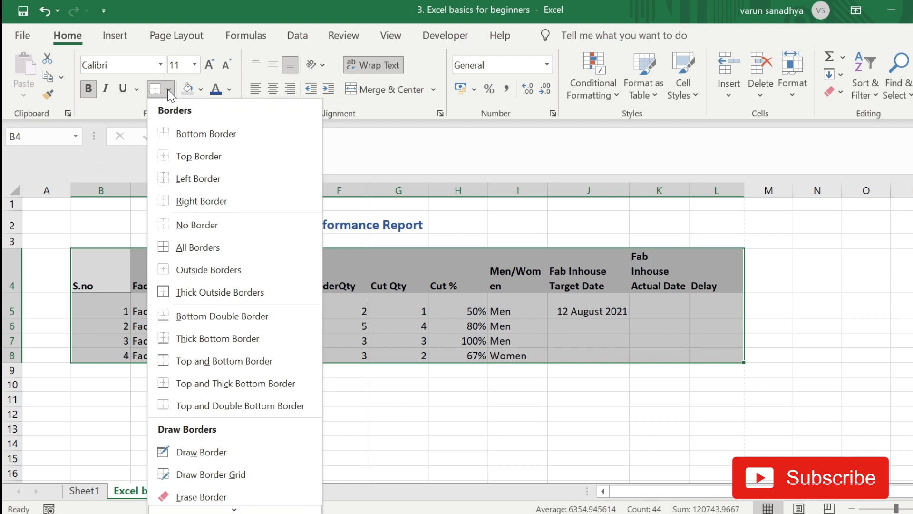
left_click(223, 247)
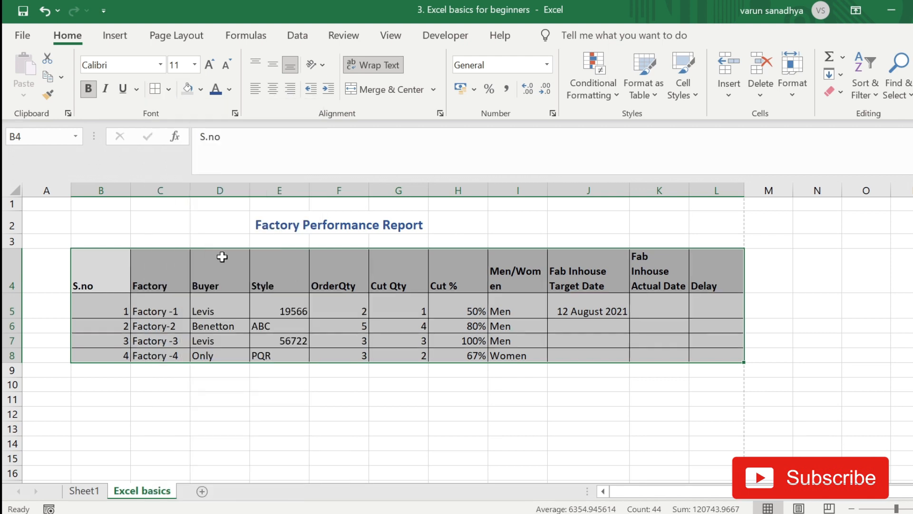
left_click(270, 381)
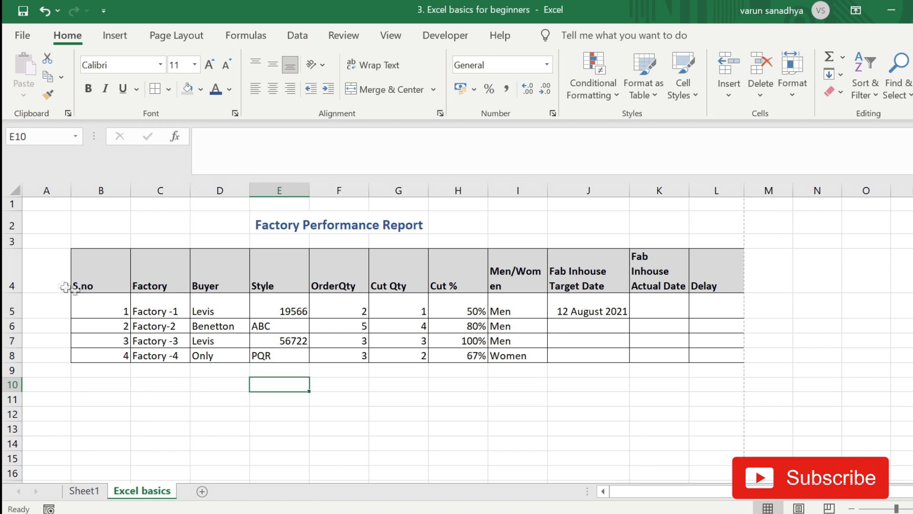
- Apply Thick Outside Borders around the header row, B4 to L4
left_click_drag(73, 267, 712, 290)
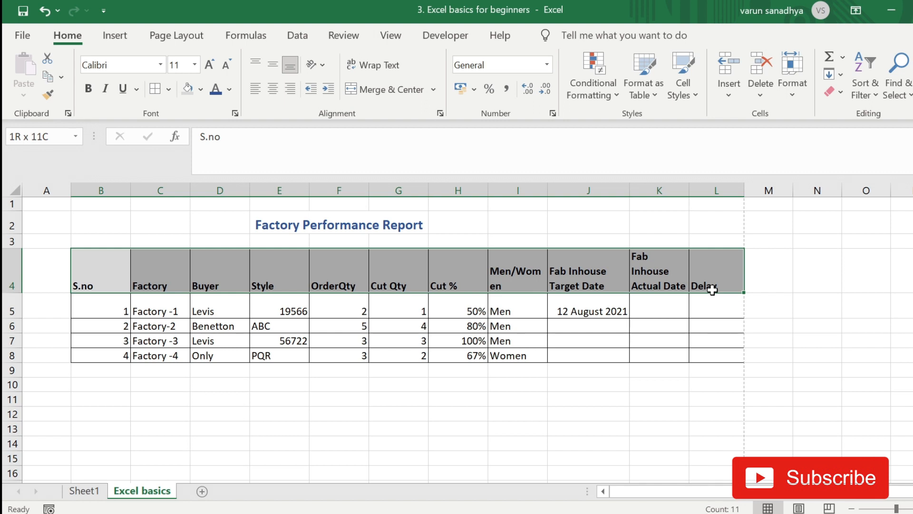
left_click_drag(712, 290, 713, 290)
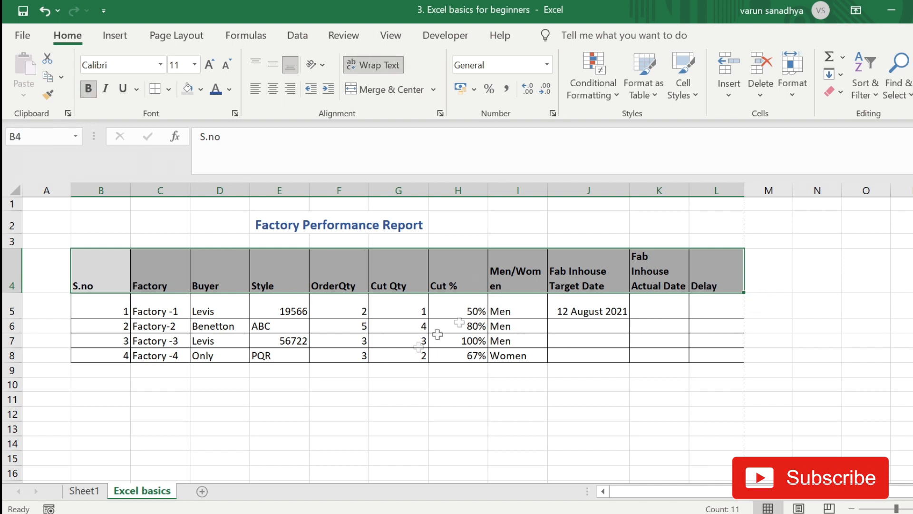
left_click(166, 93)
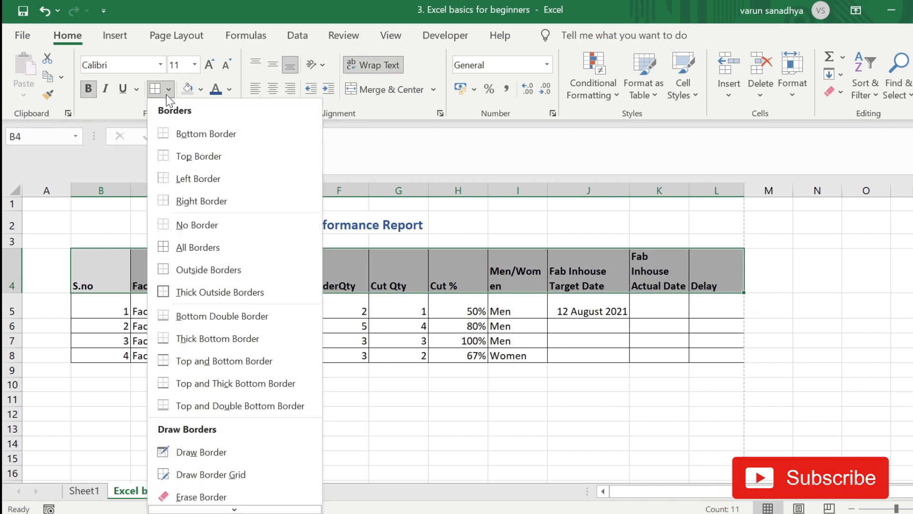
left_click(187, 302)
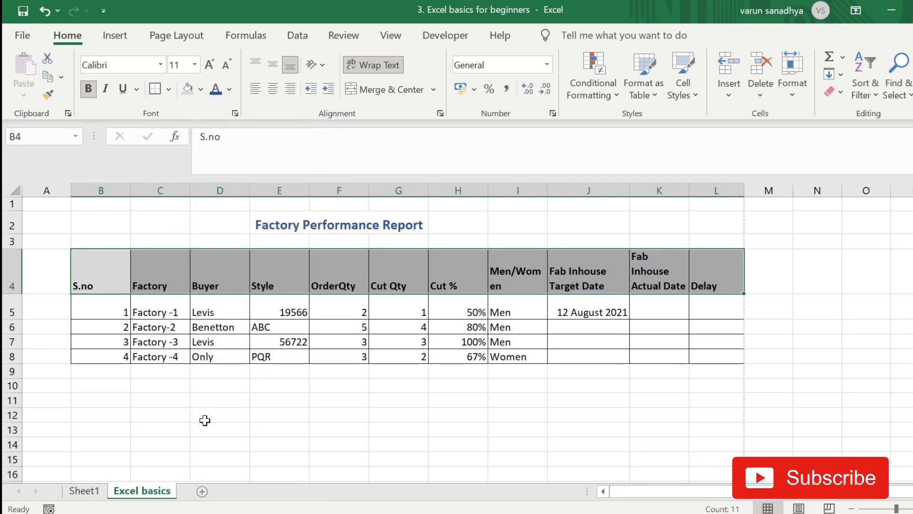
left_click(199, 417)
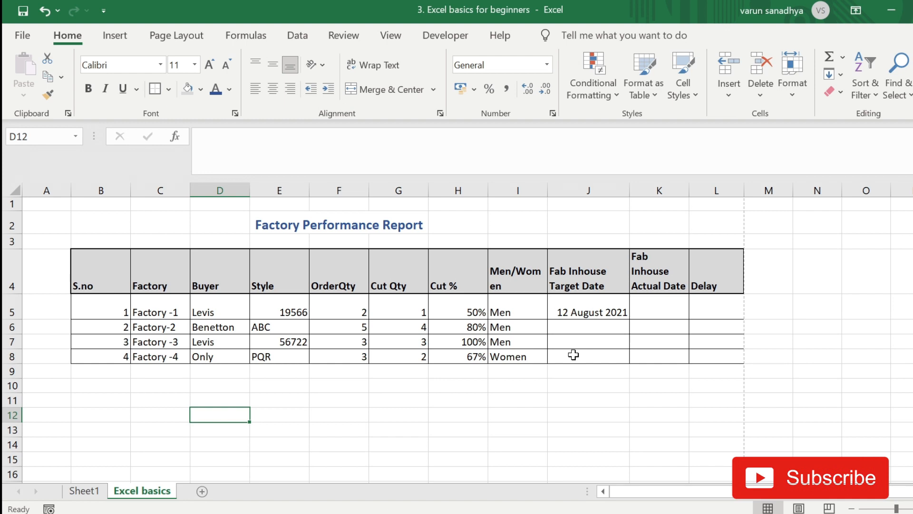
- Try Thick Outside Borders around the whole table, B4 to L8, and undo it
left_click_drag(91, 278, 717, 355)
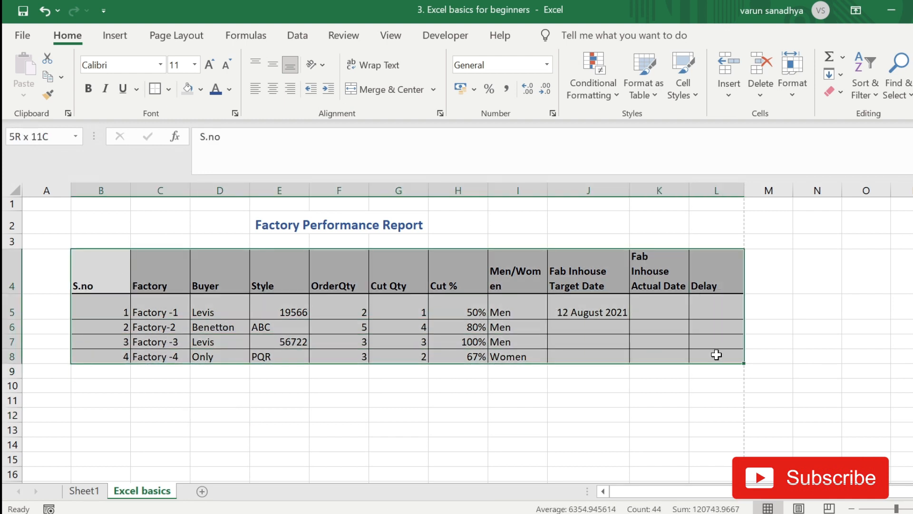
left_click_drag(717, 355, 717, 355)
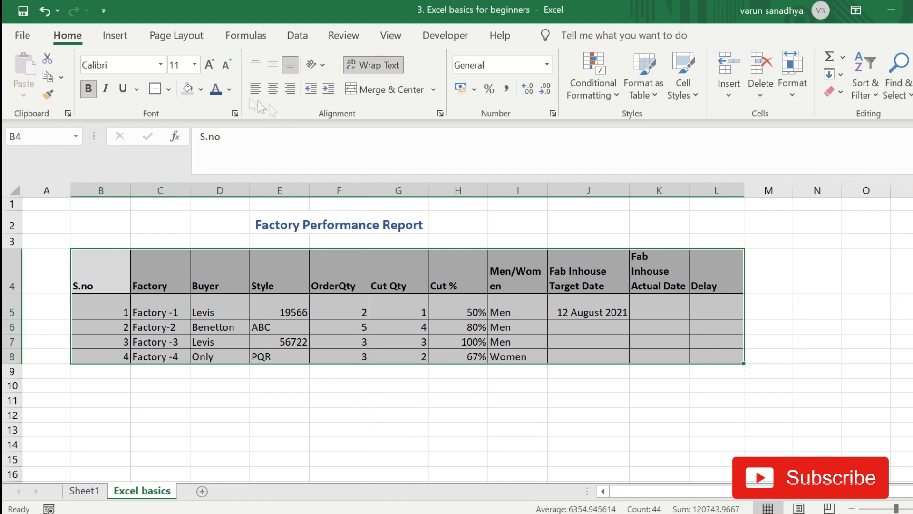
left_click(169, 89)
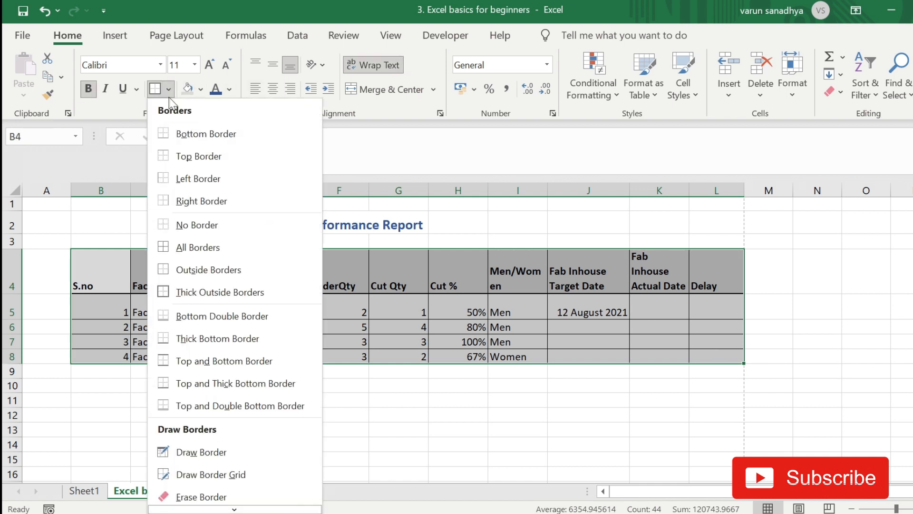
left_click(218, 302)
left_click(238, 399)
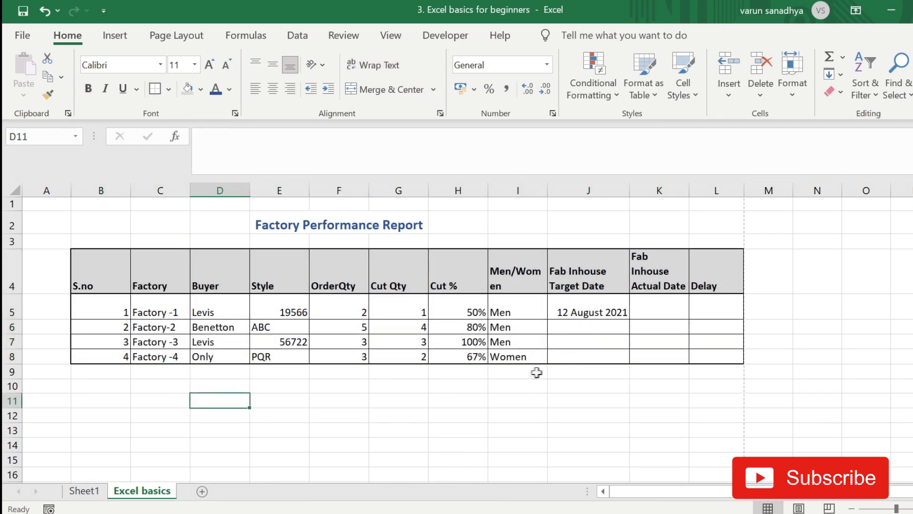
key("ctrl+z")
left_click(457, 397)
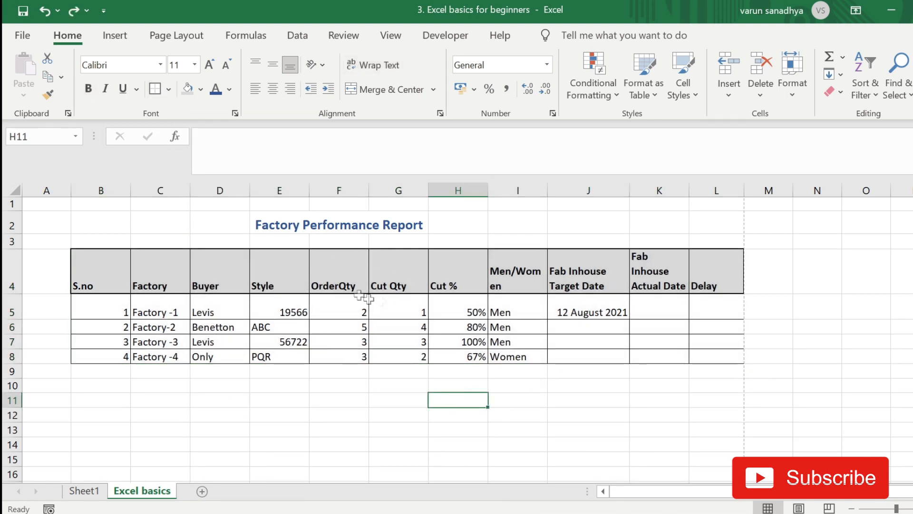
- Draw a straight border line beneath row 11 from column B to column L with the Draw Border tool
left_click(169, 89)
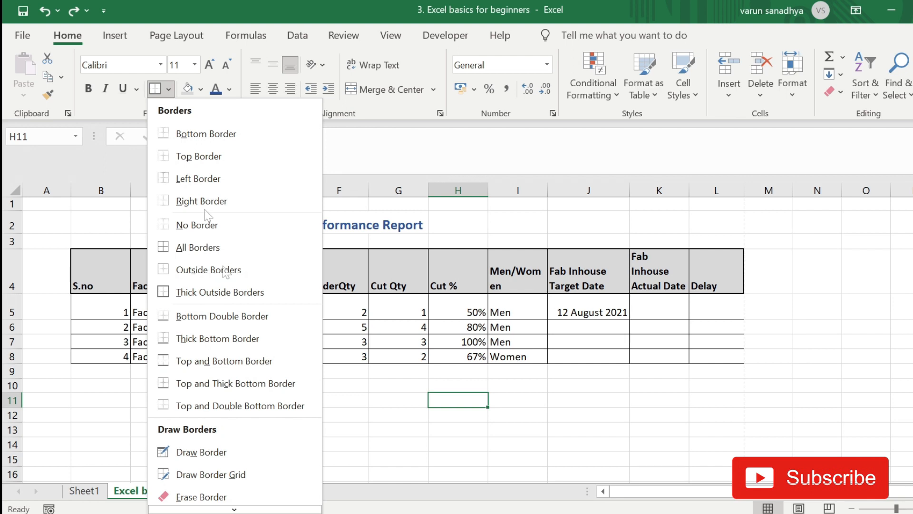
scroll(247, 468, "down", 1)
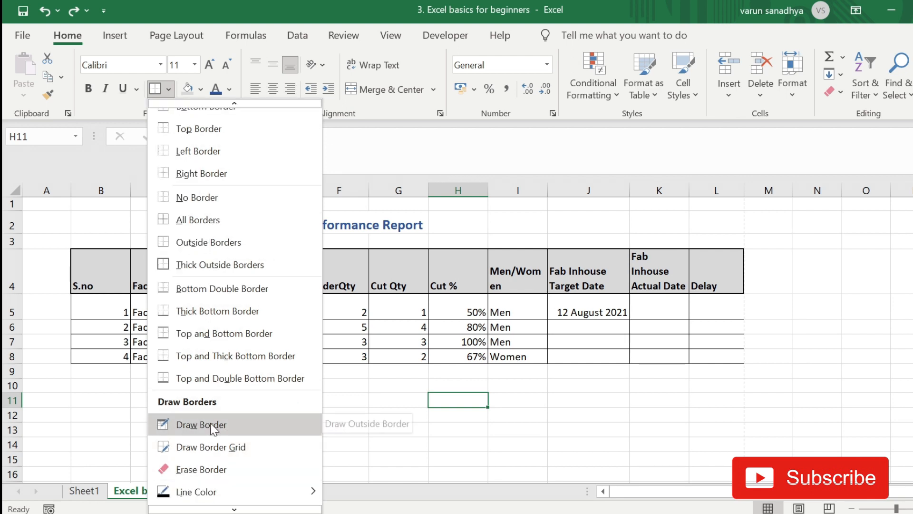
left_click(212, 424)
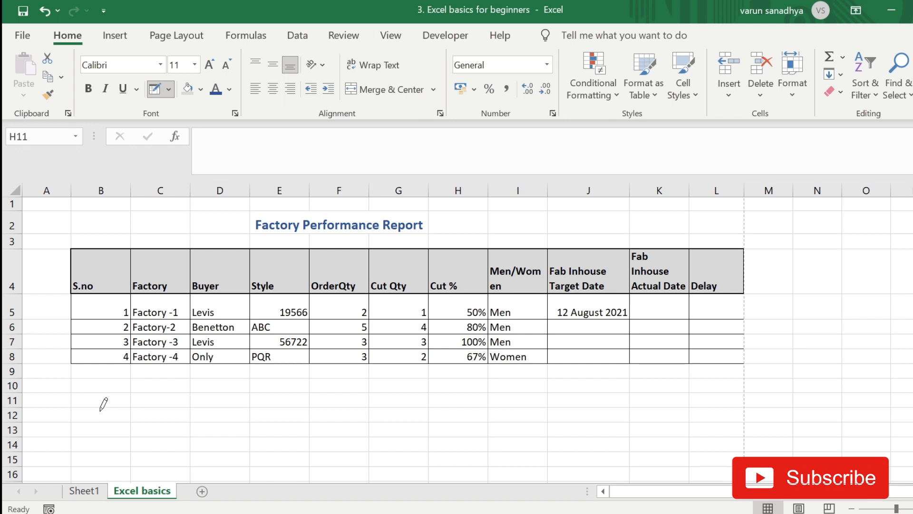
left_click_drag(100, 405, 728, 405)
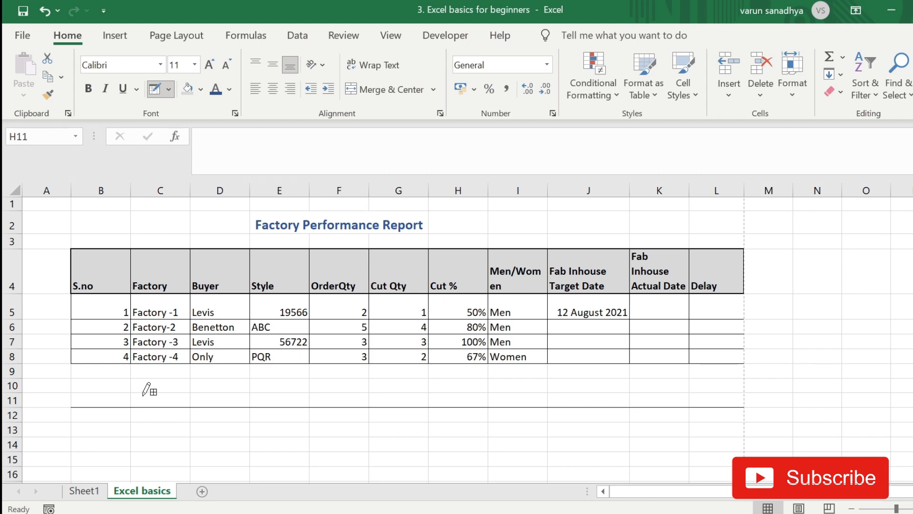
- Undo the line beneath row 11 and draw a medium-weight solid border around the whole table, B4 to L8, with the Draw Border tool
key("ctrl+z")
left_click(168, 89)
scroll(259, 485, "down", 1)
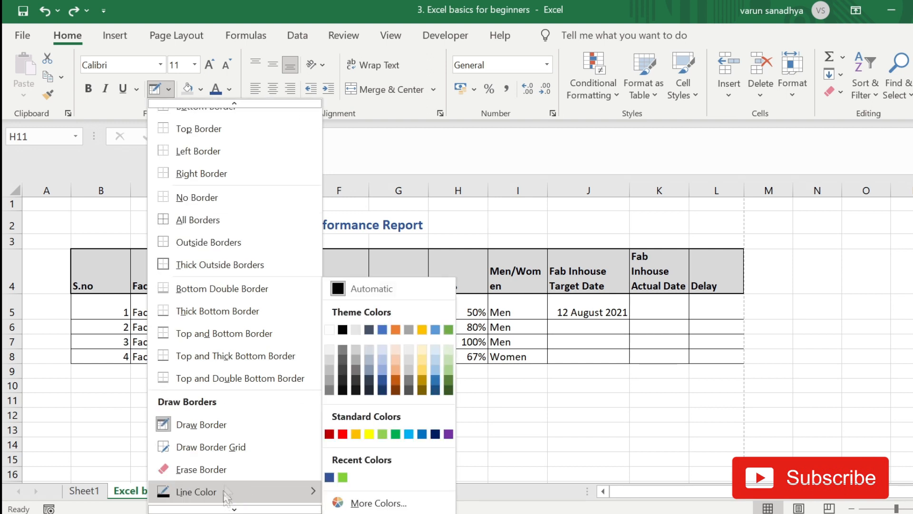
scroll(233, 467, "down", 2)
mouse_move(229, 478)
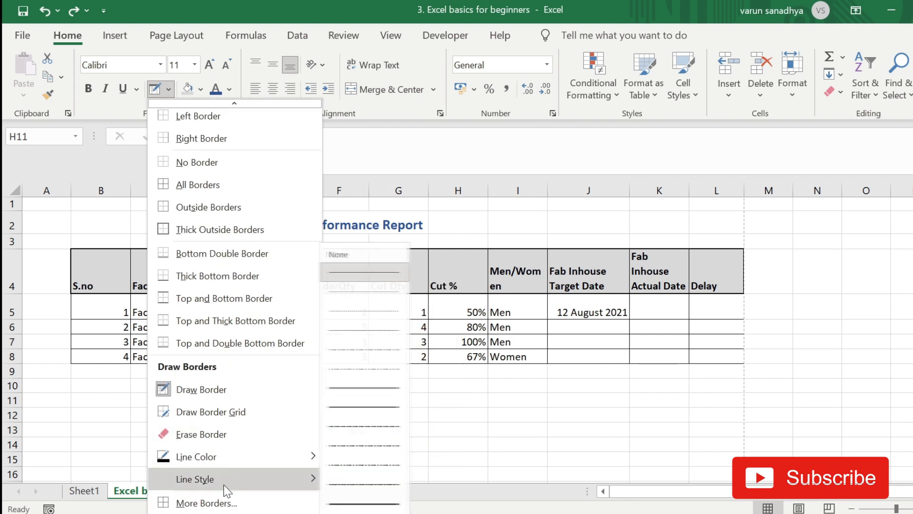
left_click(361, 409)
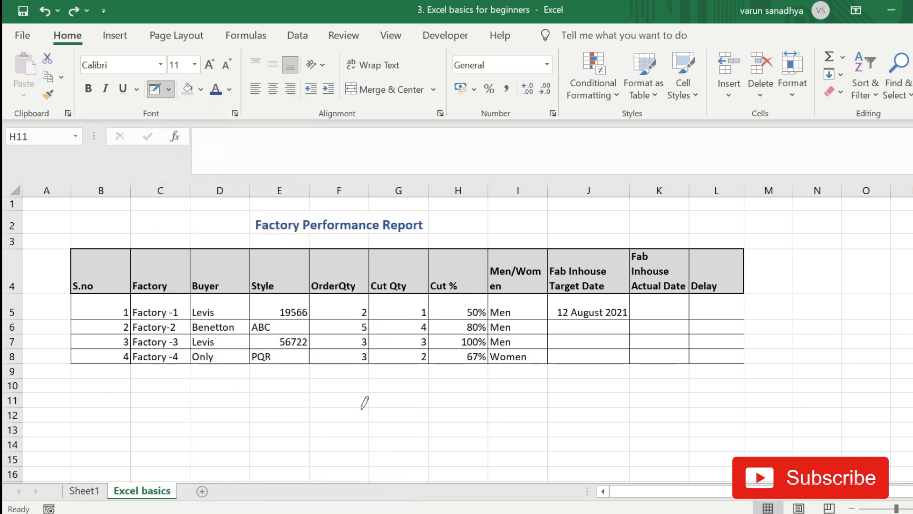
mouse_move(75, 292)
left_mouse_down()
mouse_move(86, 358)
mouse_move(228, 362)
mouse_move(728, 364)
mouse_move(745, 311)
left_mouse_up()
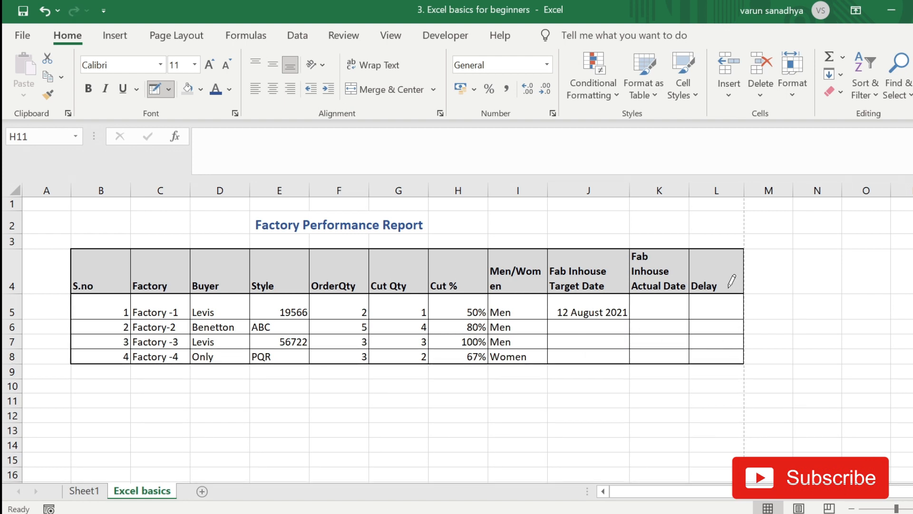
key("Escape")
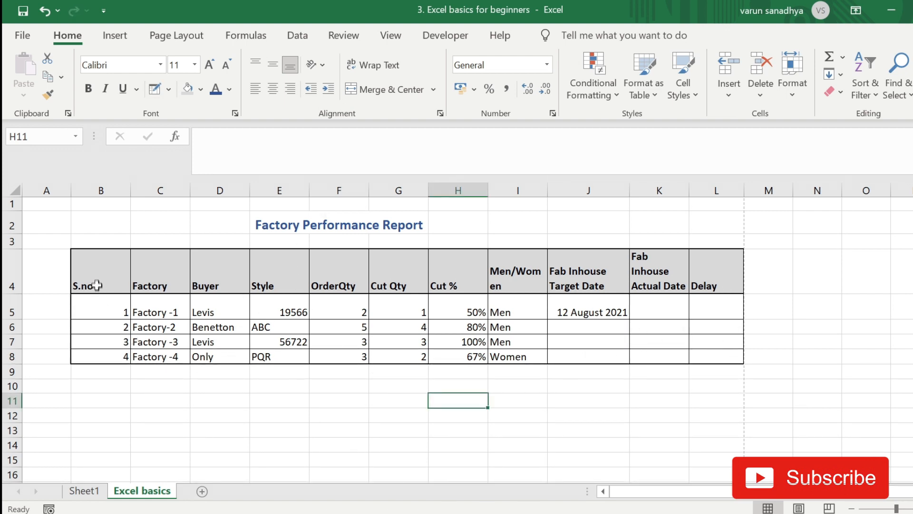
left_click_drag(95, 285, 623, 290)
left_click(301, 226)
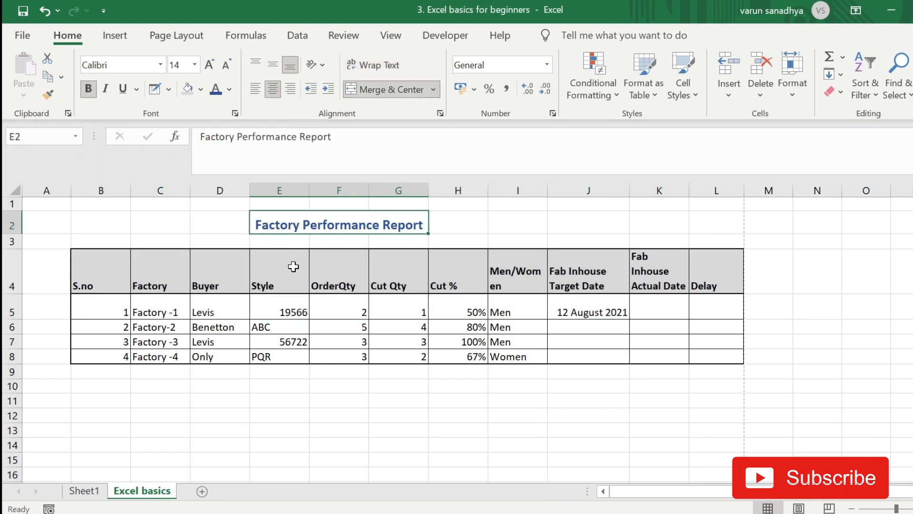
left_click(169, 89)
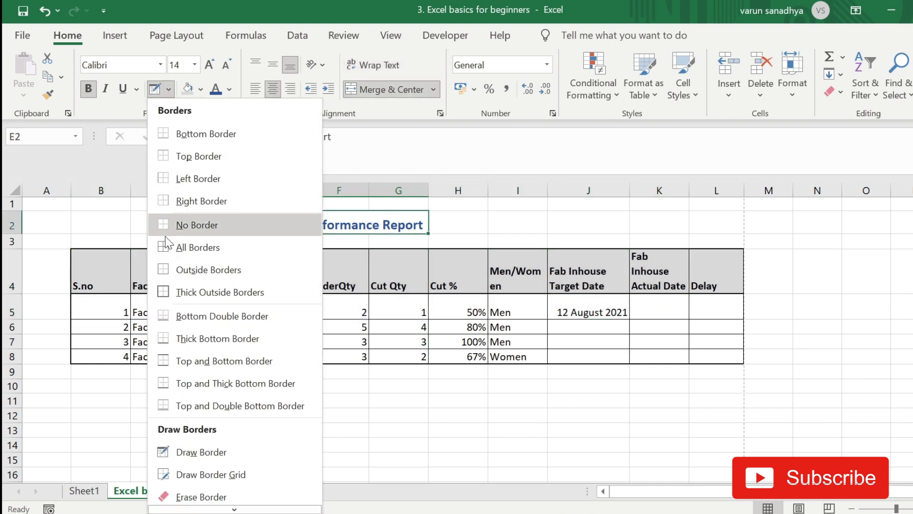
scroll(216, 470, "down", 1)
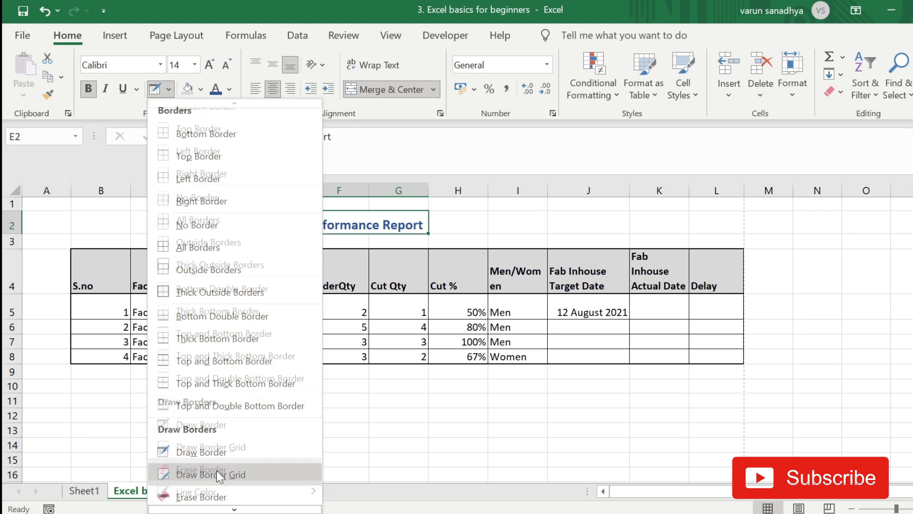
mouse_move(230, 486)
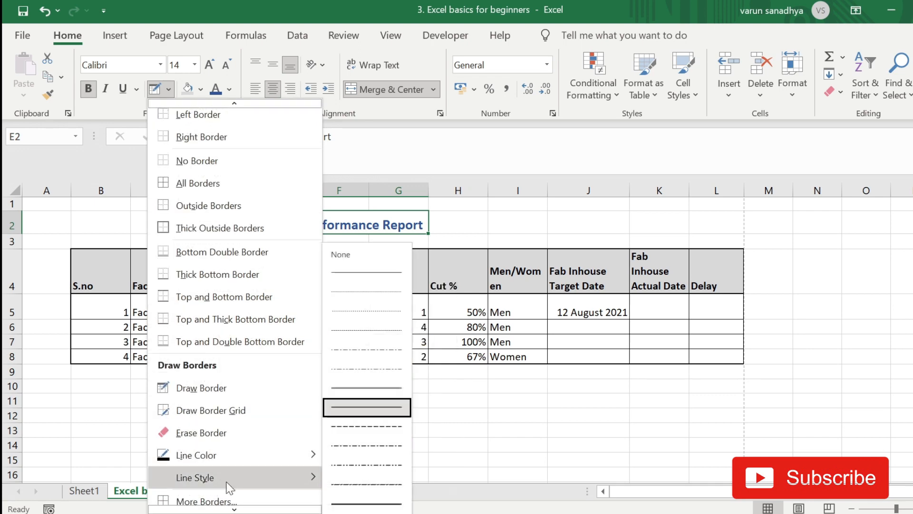
left_click(557, 397)
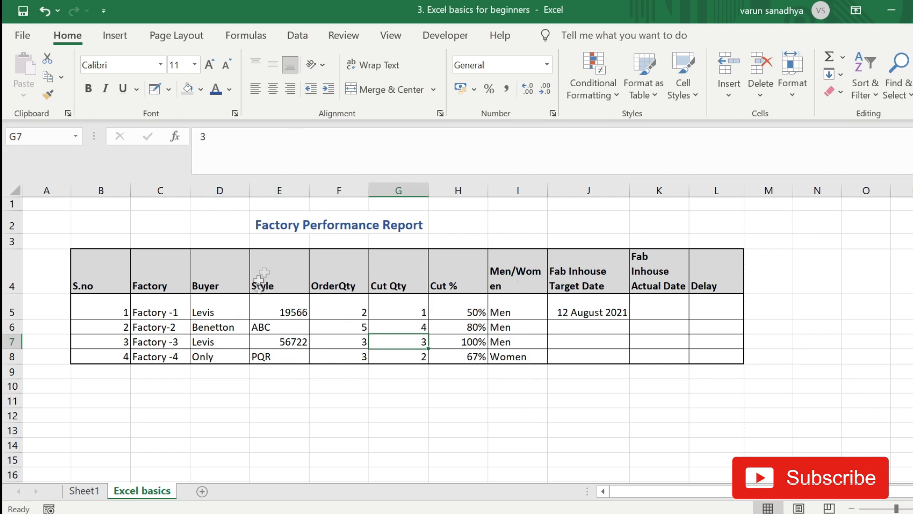
- Open the print preview of the factory performance report sheet
left_click(23, 35)
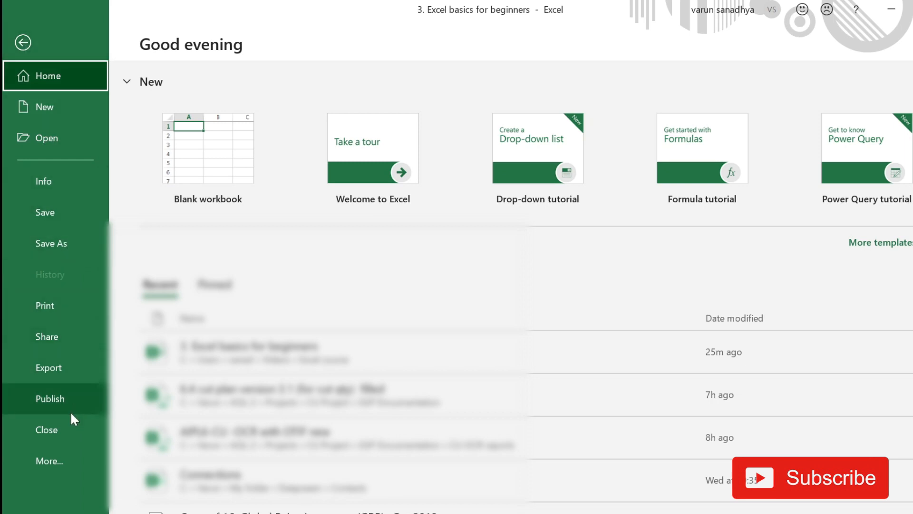
left_click(78, 312)
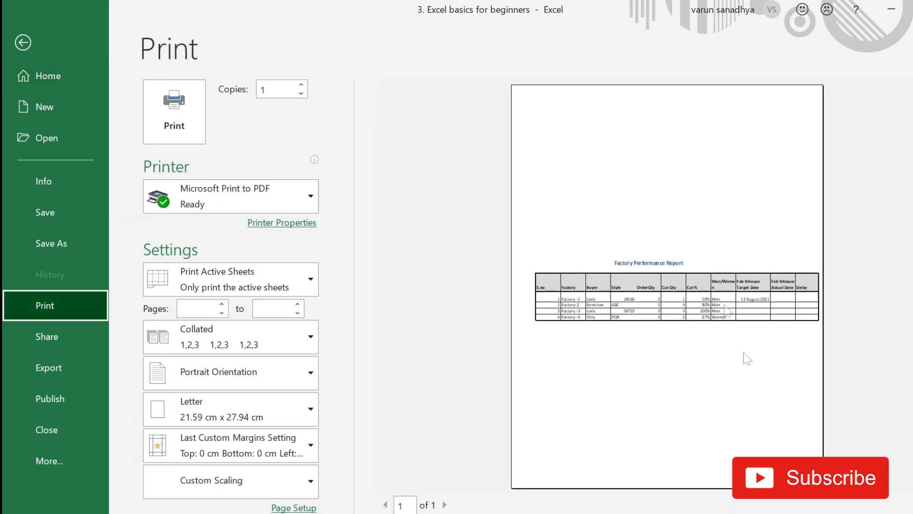